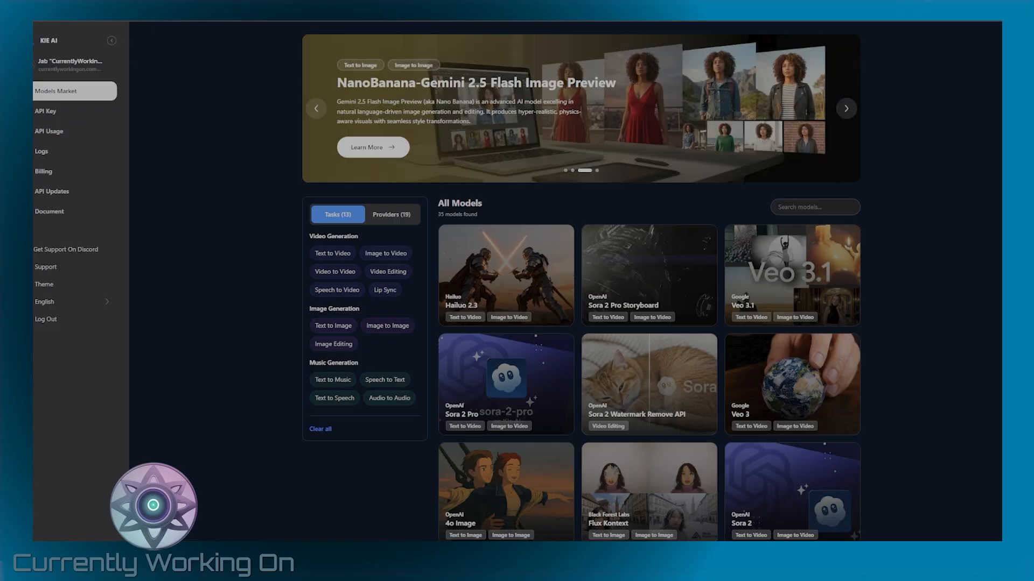
Open the Veo 3 model and replace its generation prompt with the copied JSON prompt describing a SPARCclassic workstation in a 1993 office
mouse_move(776, 379)
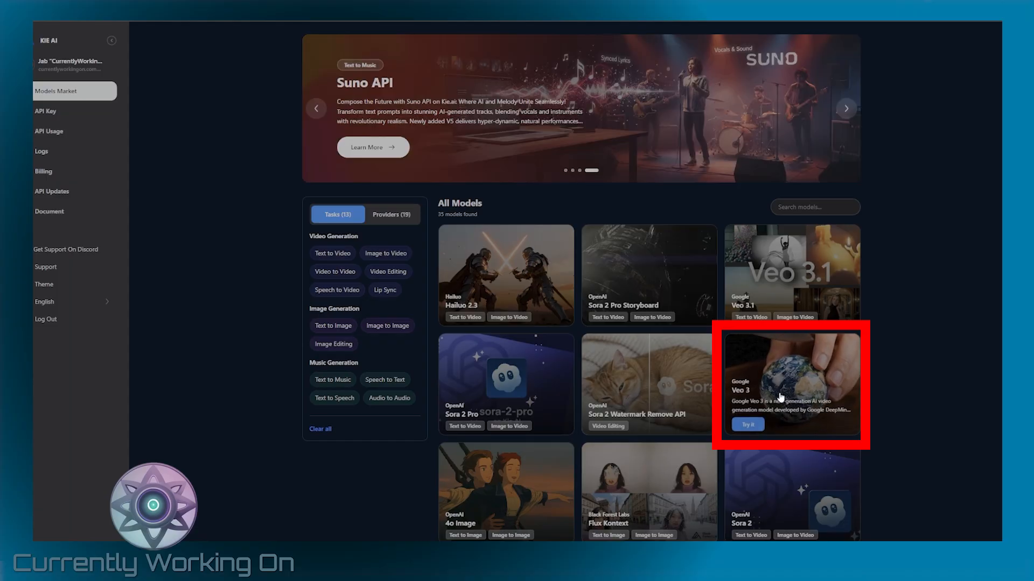
left_click(776, 380)
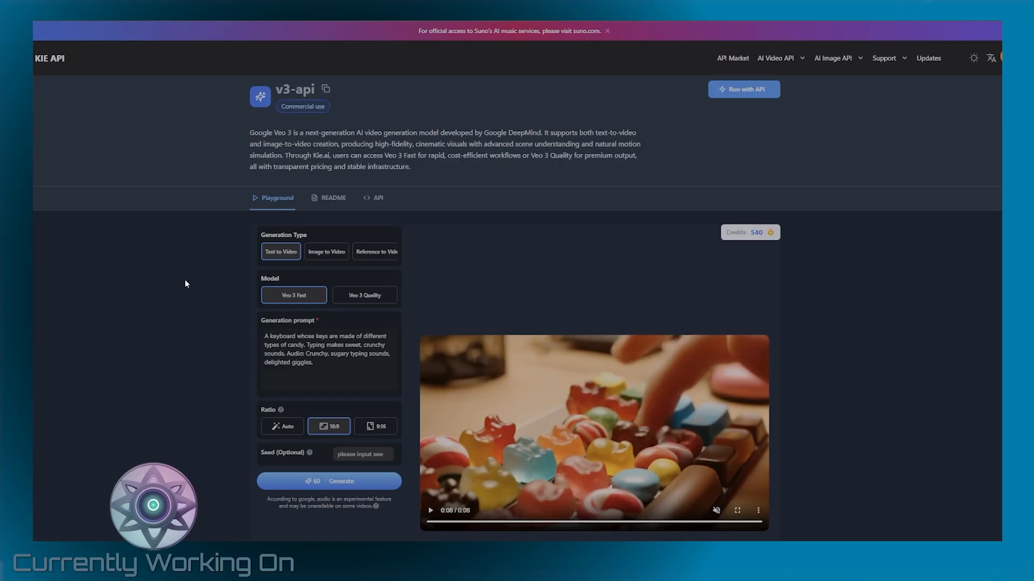
scroll(185, 279, "down", 2)
left_click_drag(325, 276, 246, 237)
key("ctrl+v")
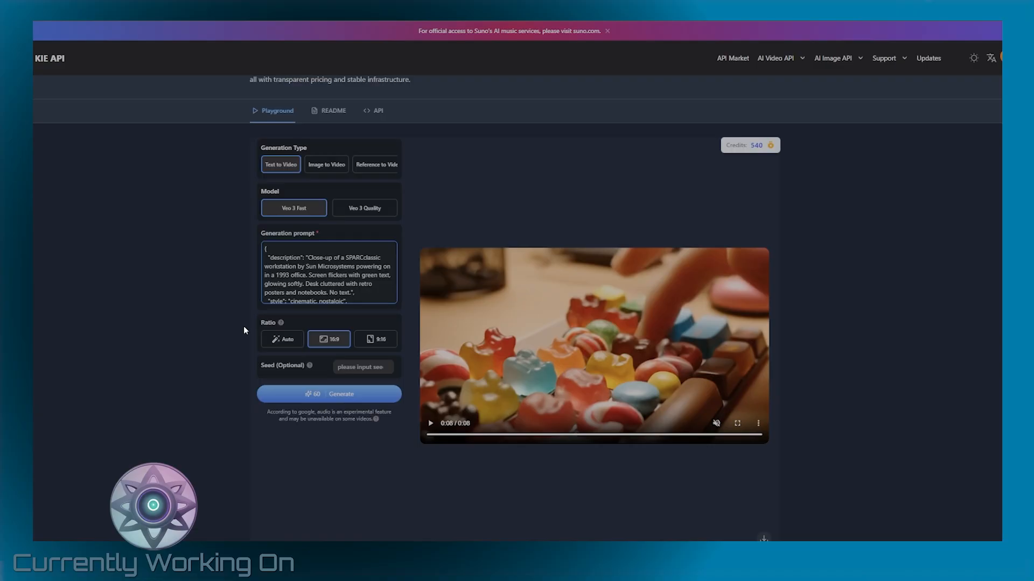
Compare the Veo 3 Quality option, settle on Veo 3 Fast, and generate the video
left_click(364, 214)
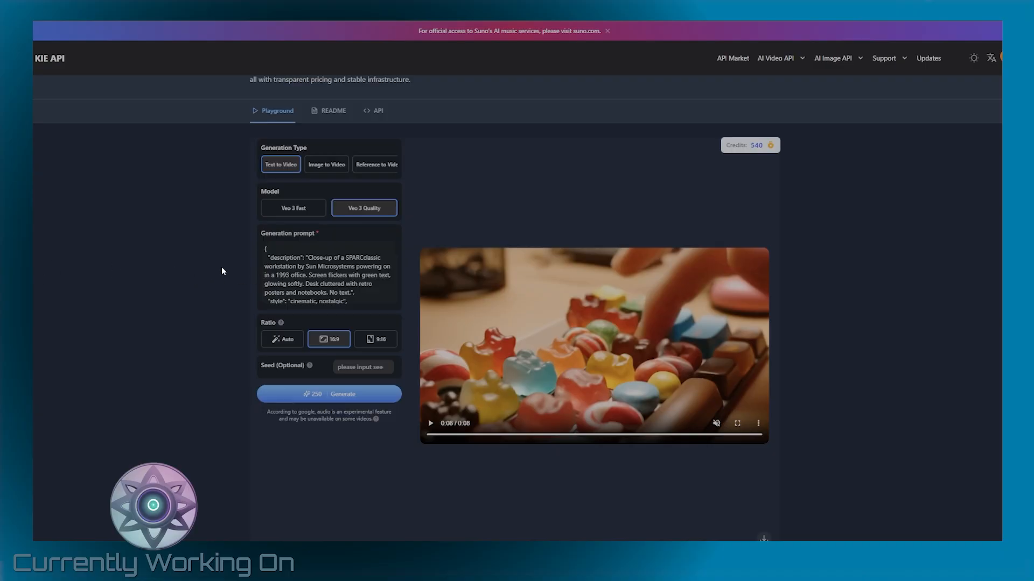
left_click(296, 210)
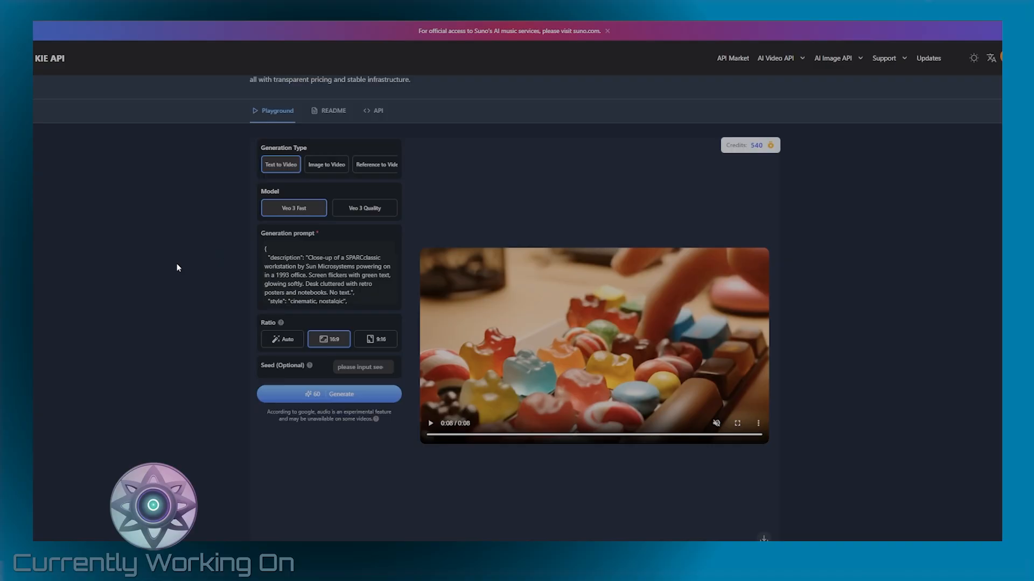
left_click(342, 395)
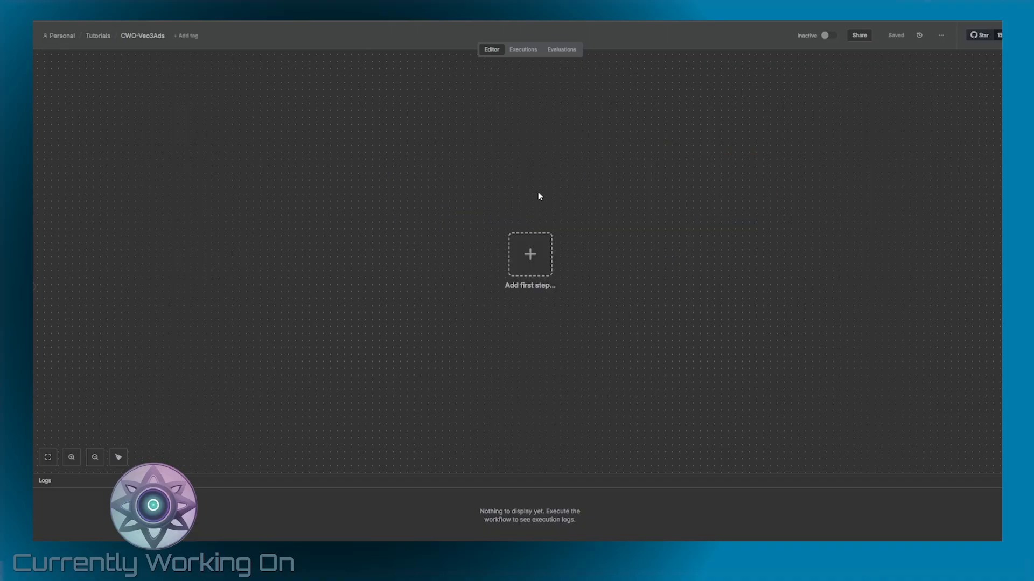
Add a manual trigger as the workflow's first step and move it to the upper-left area of the canvas
left_click(530, 259)
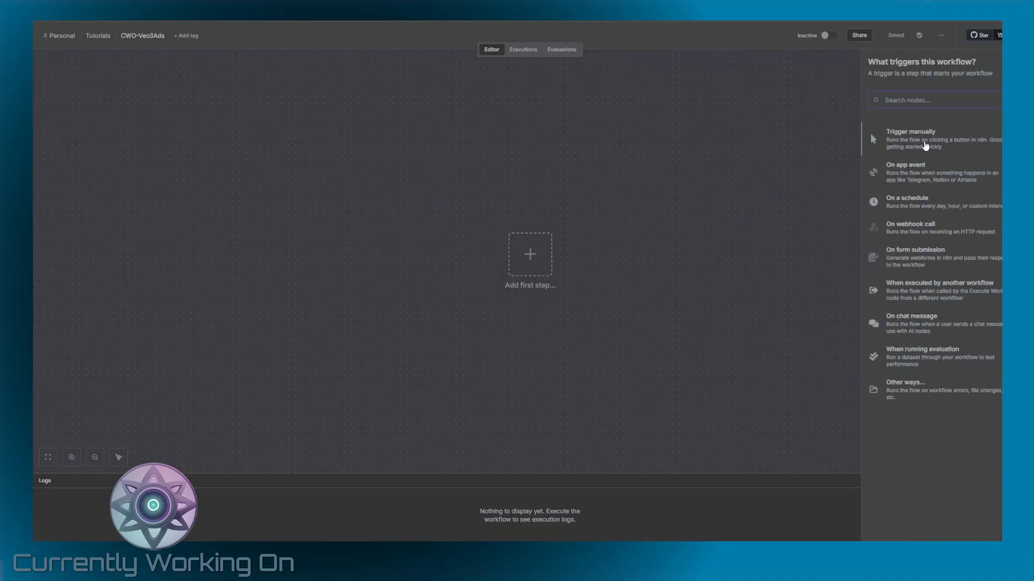
left_click(923, 139)
left_click_drag(533, 257, 263, 174)
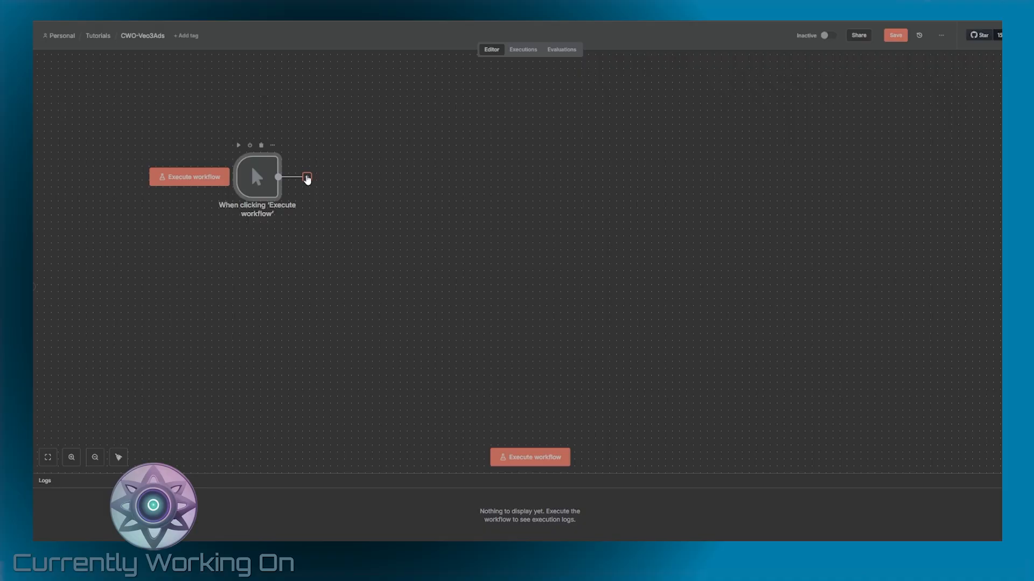
Add an Edit Fields (Set) node connected after the manual trigger
left_click(307, 177)
type("Set")
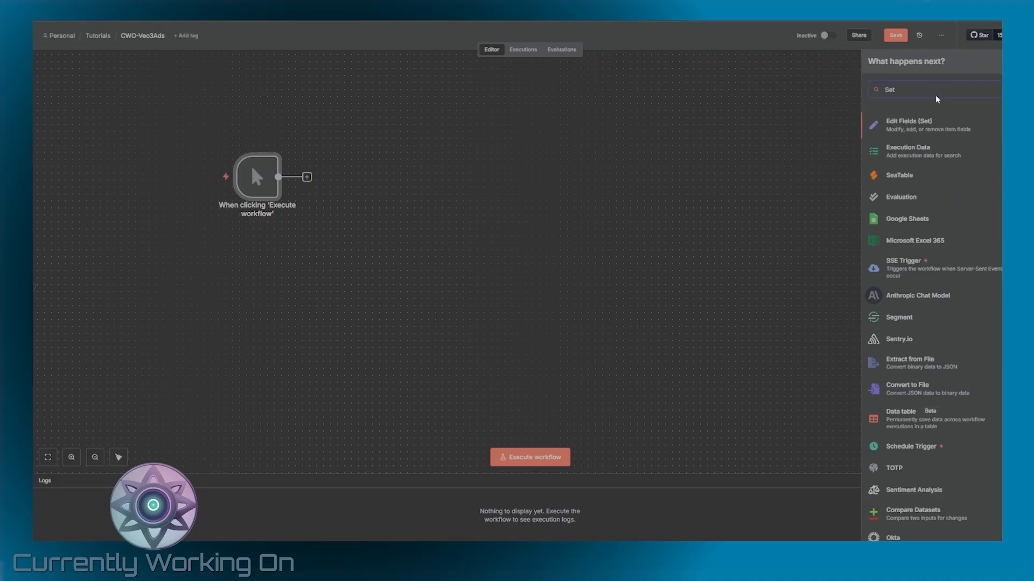
left_click(910, 125)
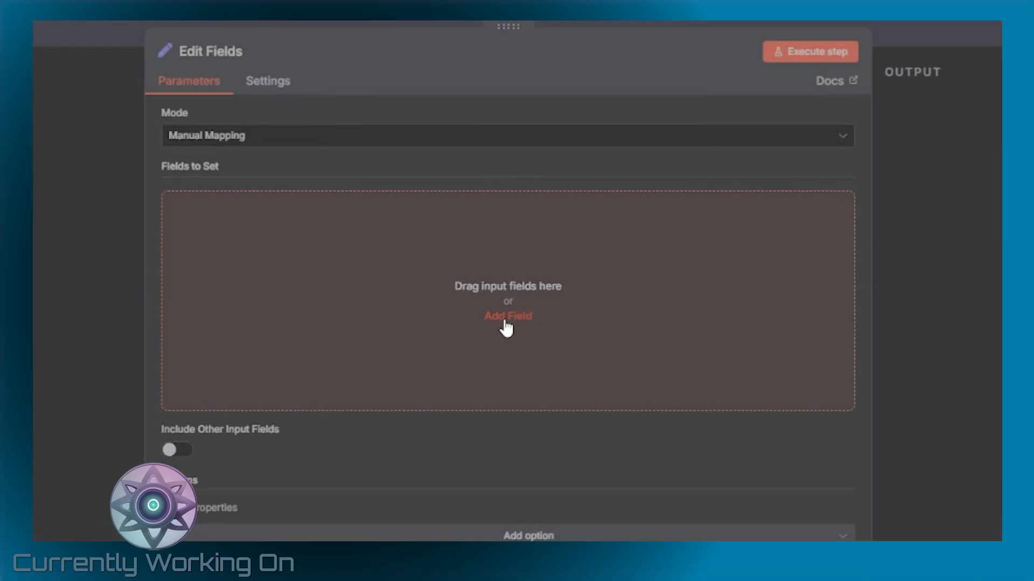
Add a string field named brief with the value "I want an ad for an Internet Service Provider"
left_click(507, 316)
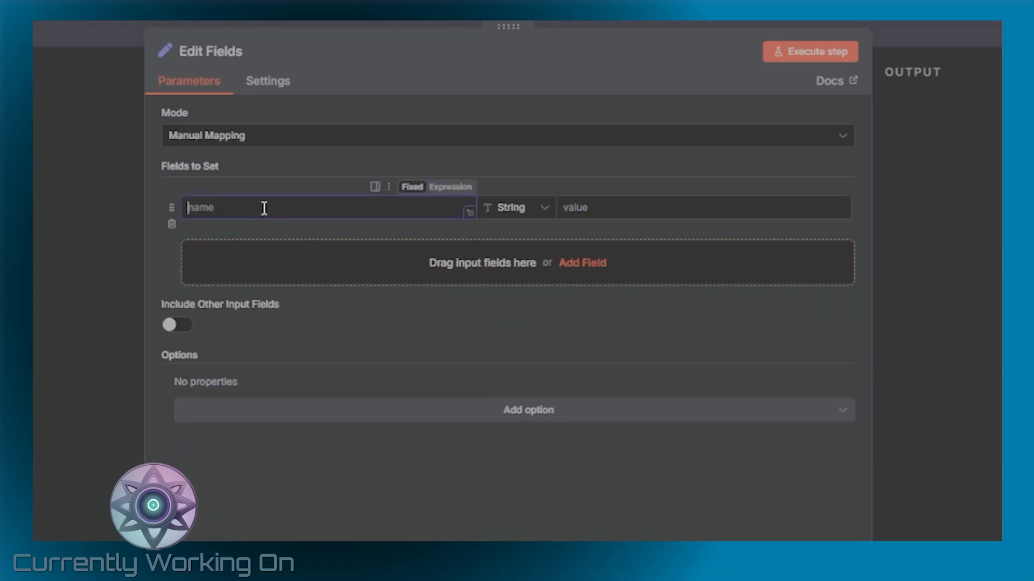
type("brief")
left_click(595, 209)
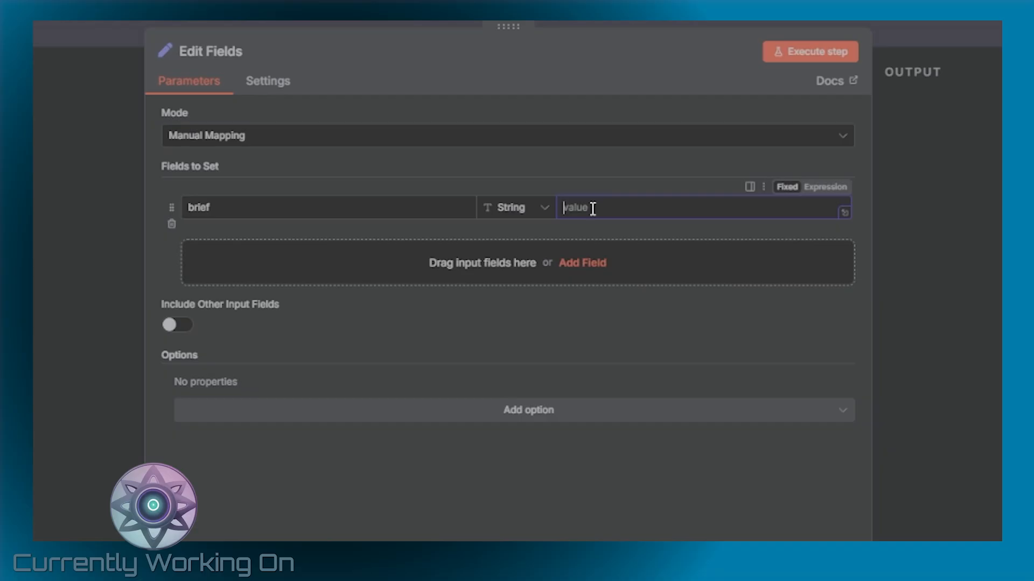
type("I want an ad for an Internet ")
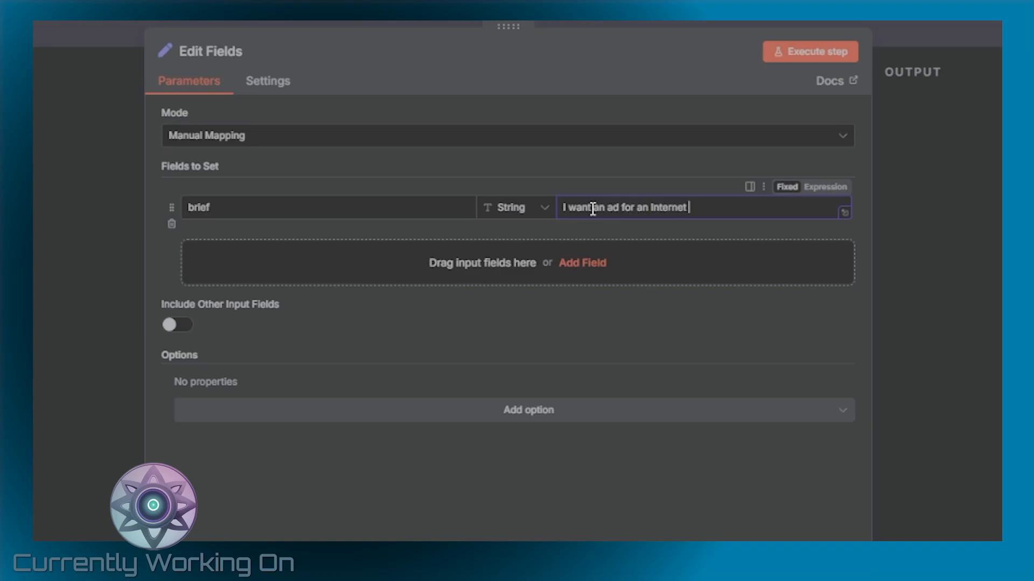
type("Service Provider")
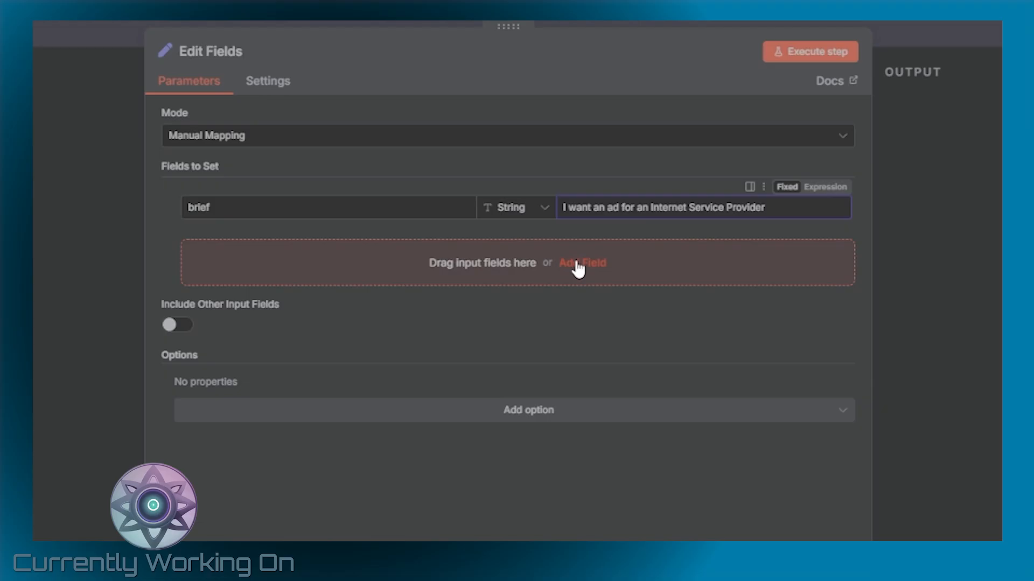
Add a string field named prompt_inspiration and paste the copied JSON prompt about the evolution of internet technology as its expression value
left_click(574, 264)
left_click(226, 251)
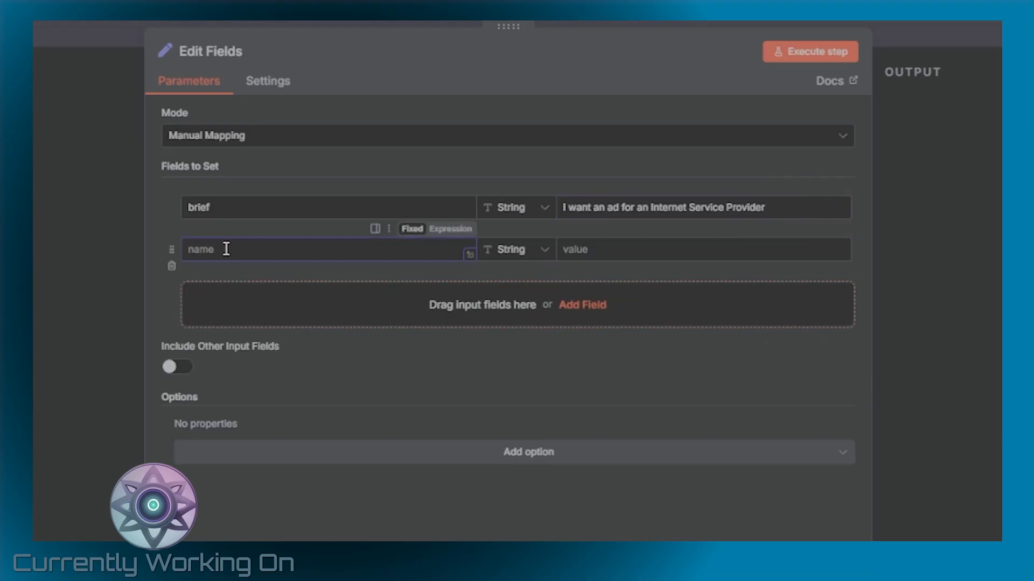
type("Prompt")
key("BackSpace")
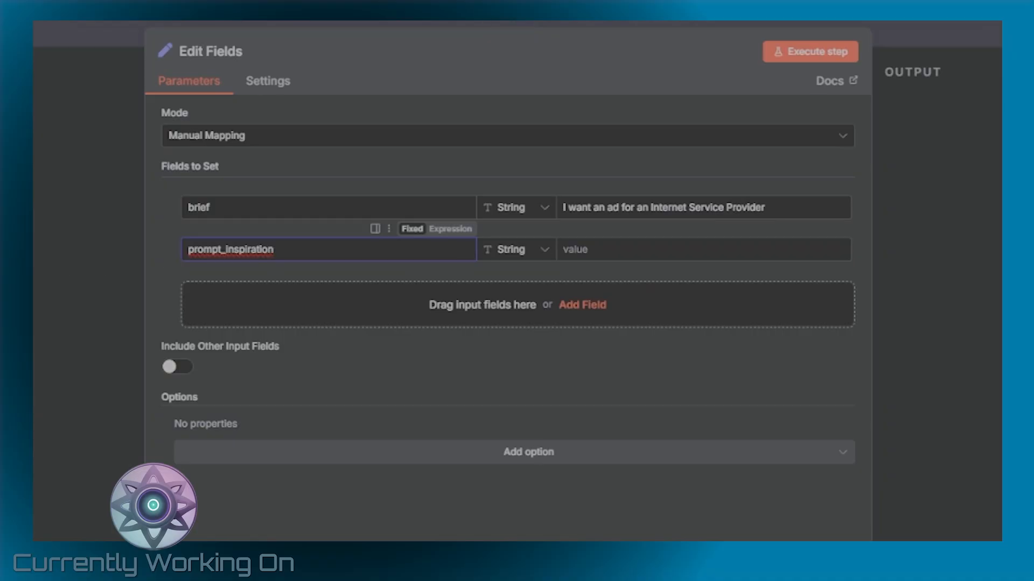
left_click(657, 253)
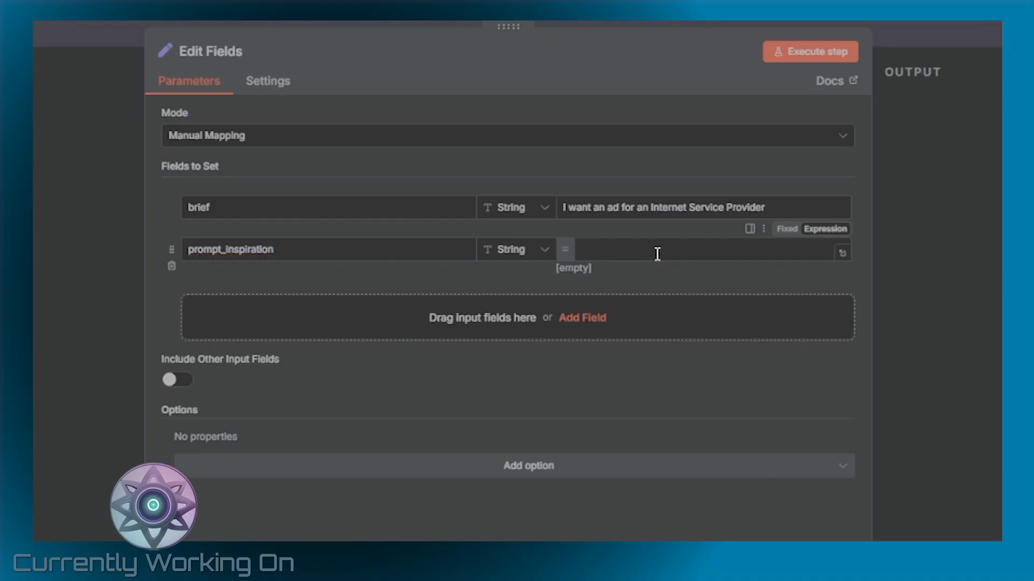
left_click(843, 258)
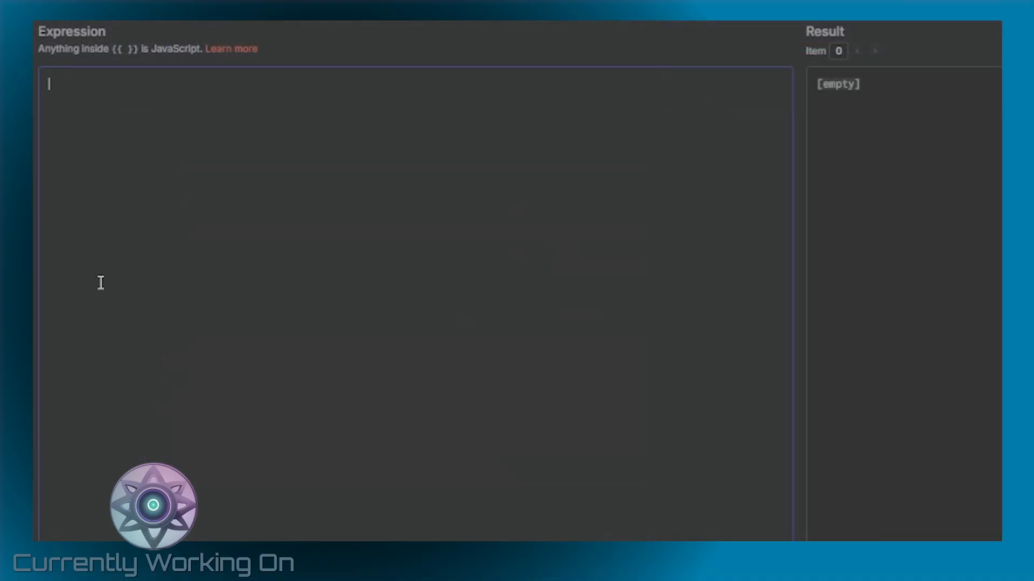
key("ctrl+v")
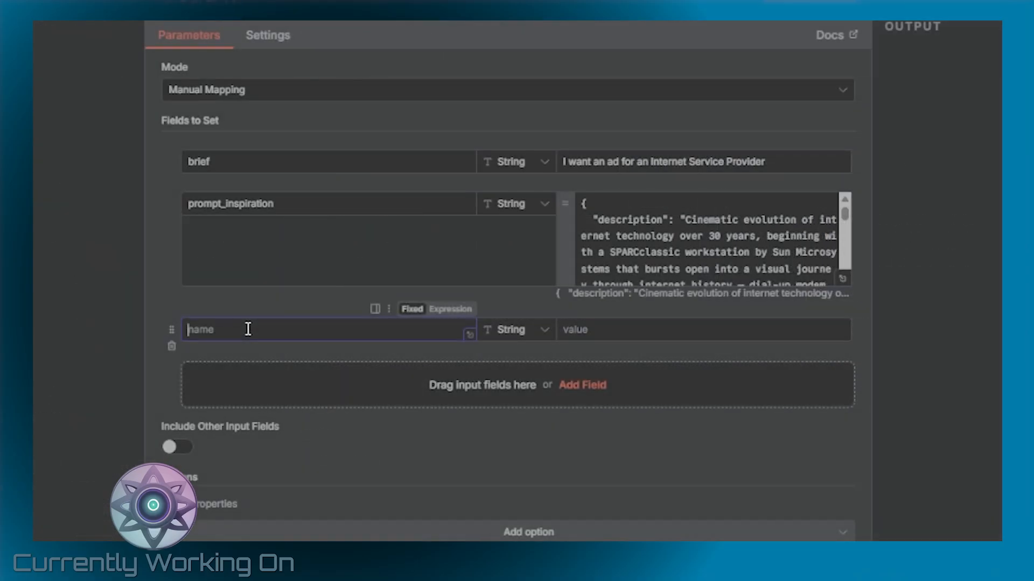
Name the third string field aspectRatio and set its value to 9:16
type("aspectRatio")
left_click(627, 329)
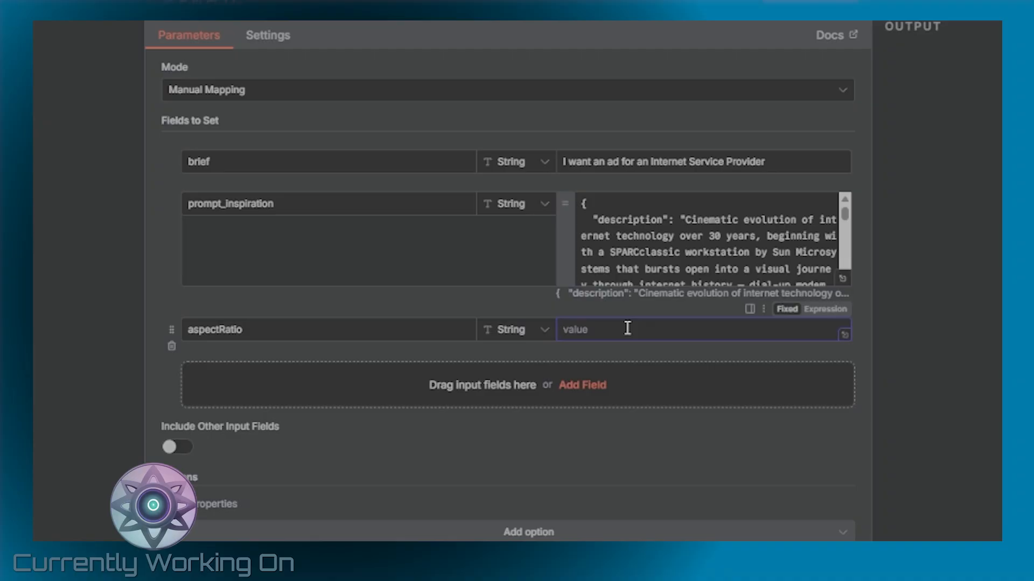
type("9:16")
Add a fourth string field named model with the value veo3_fast
left_click(586, 385)
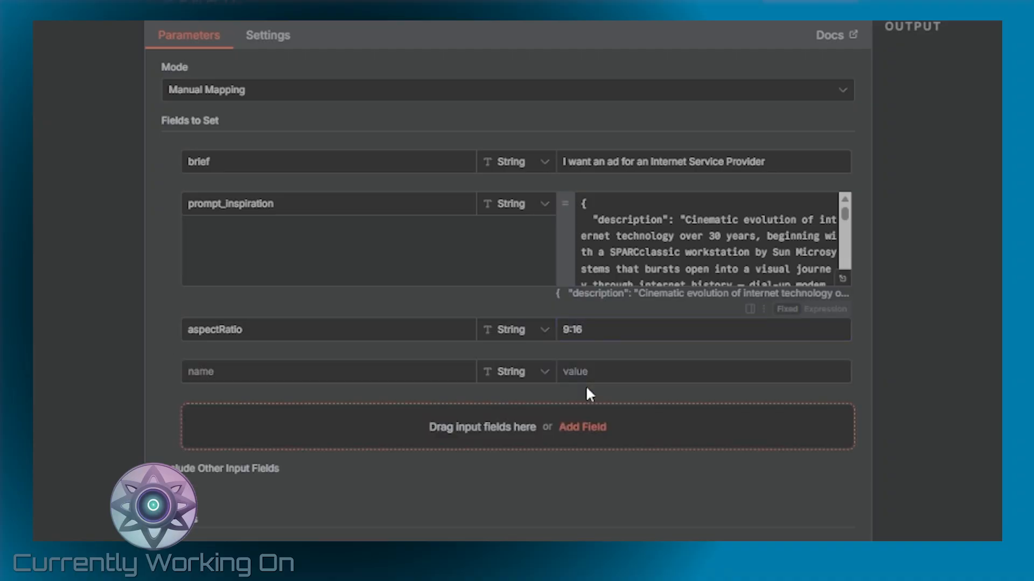
left_click(323, 370)
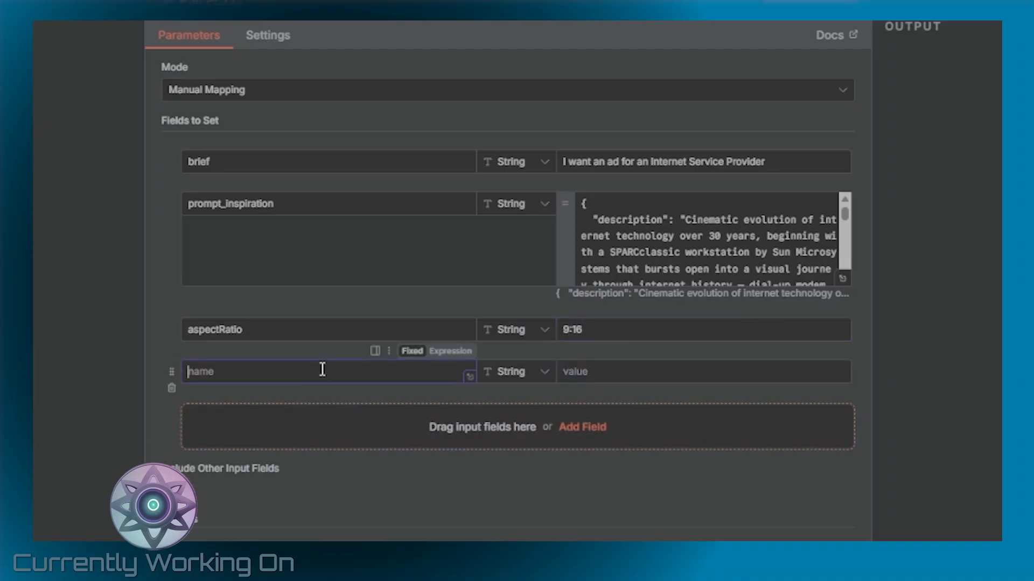
type("model")
left_click(601, 374)
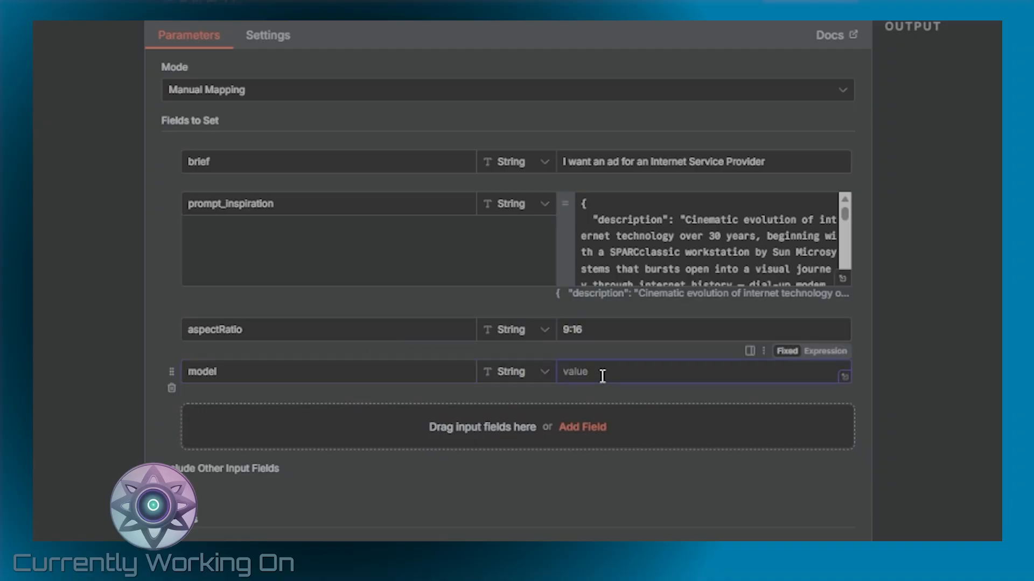
type("veo3_fast")
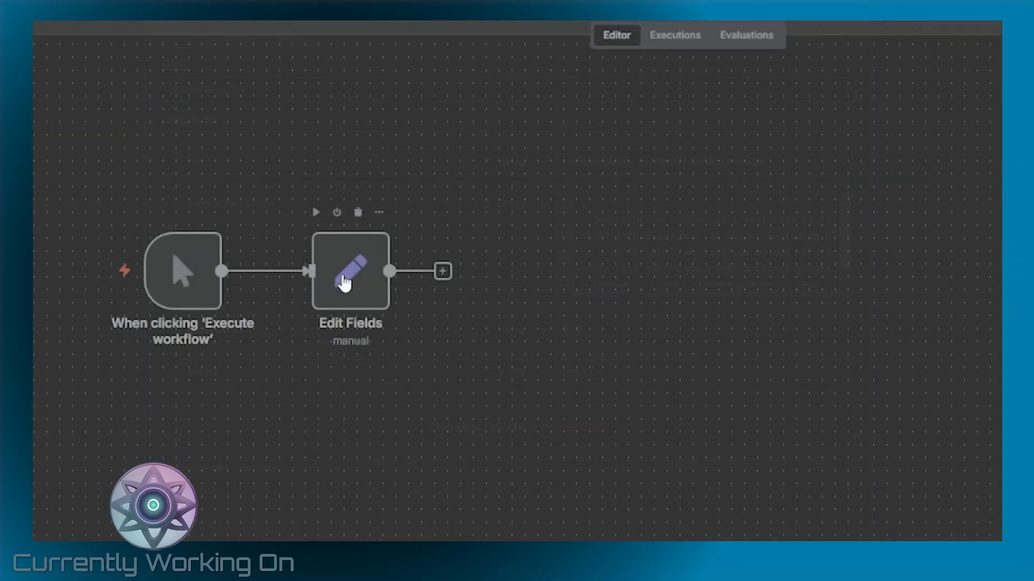
Rename the Edit Fields node to Set Direction and execute that step
double_click(353, 273)
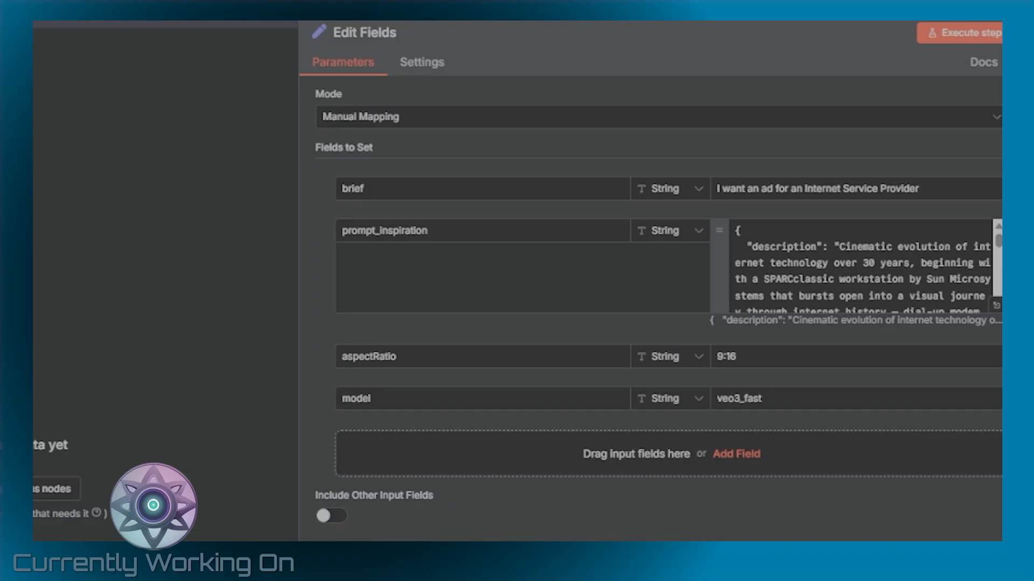
left_click(345, 31)
type("Set Direction")
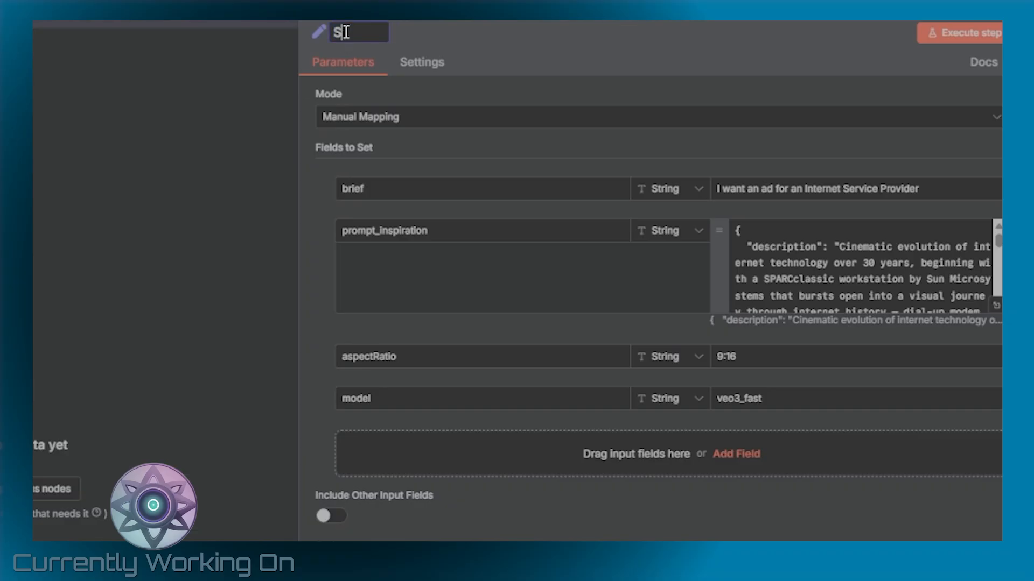
left_click(970, 43)
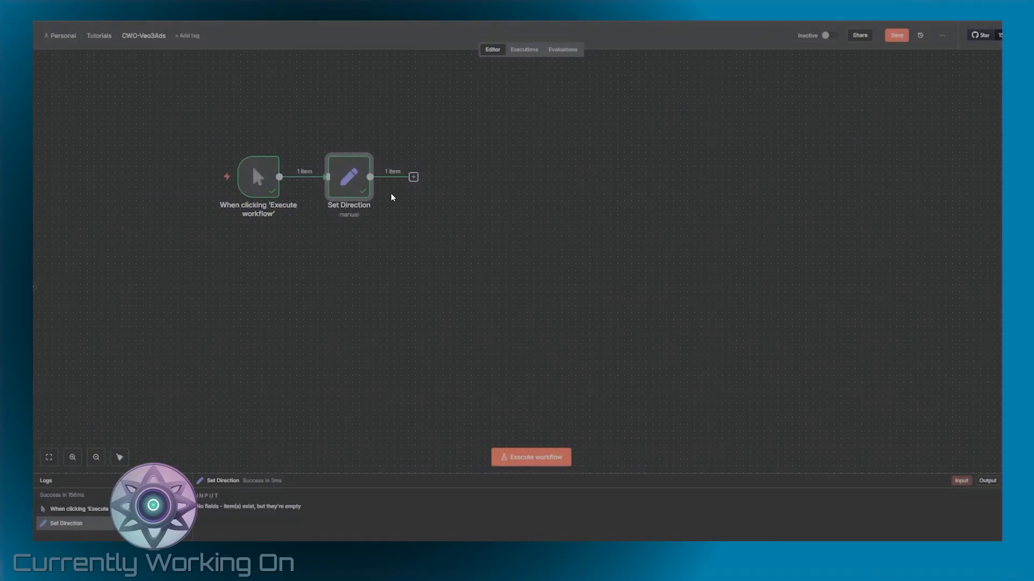
Add an AI Agent node after Set Direction and set its user prompt source to Define below
left_click(414, 177)
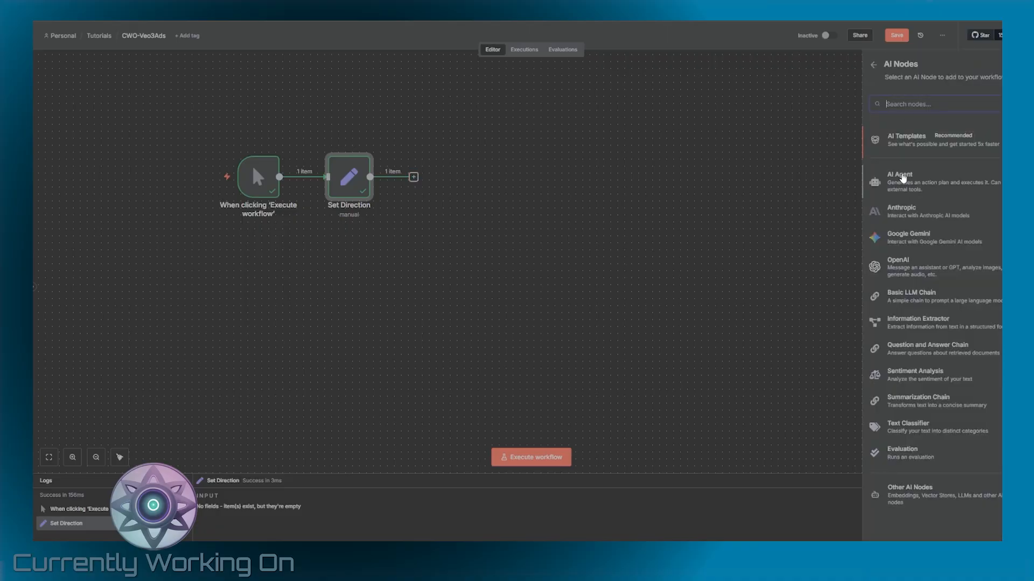
left_click(902, 177)
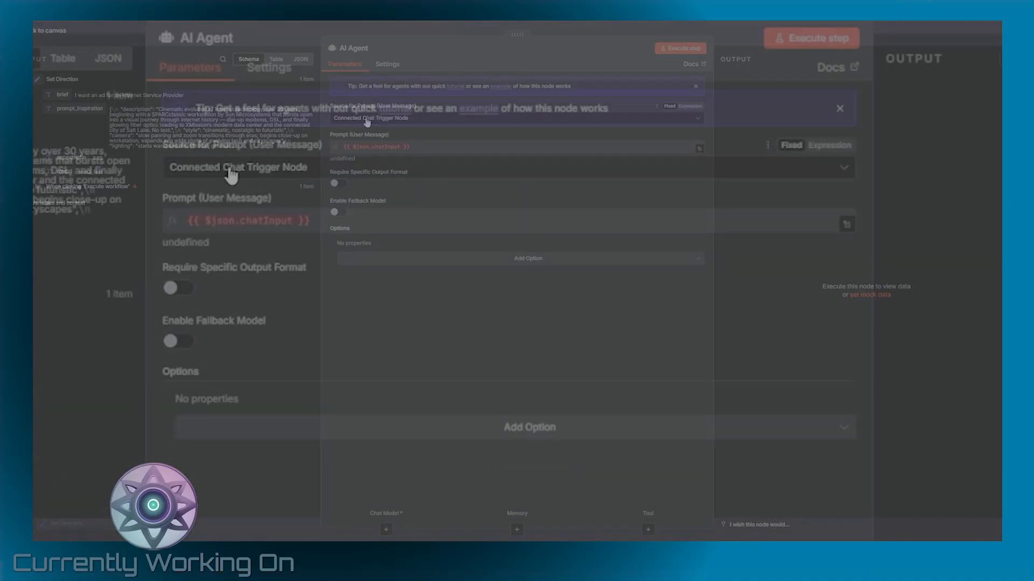
left_click(397, 115)
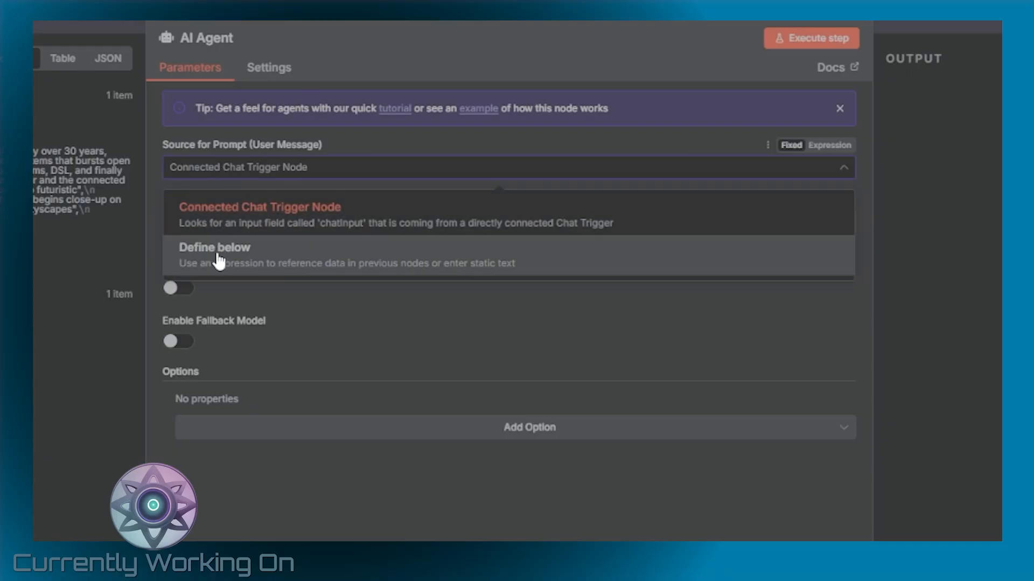
left_click(218, 261)
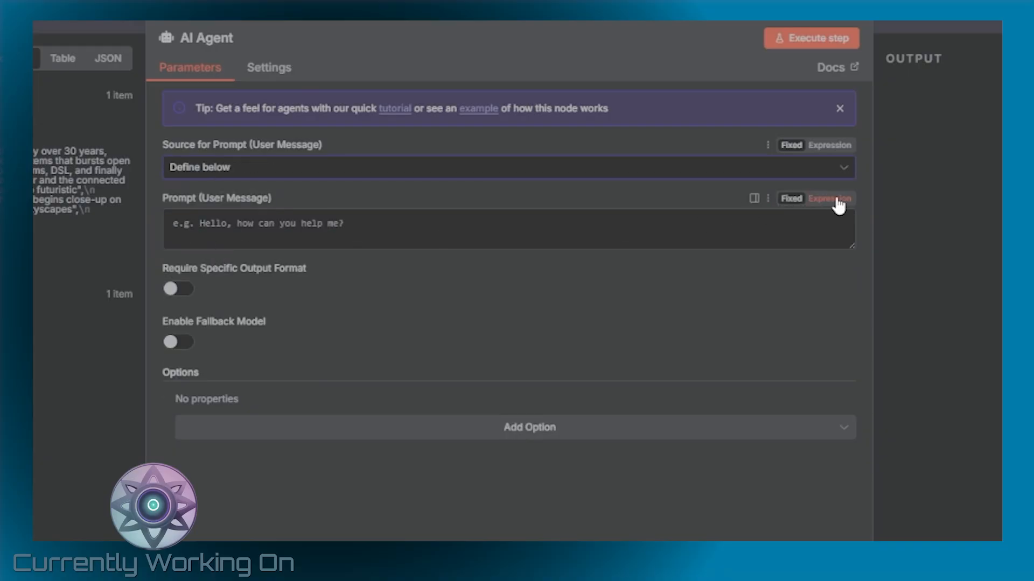
Set the agent's user prompt to the expression "{{ $json.brief }}. Please make sure that you follow and get inspiration from this prompt: {{ $json.prompt_inspiration }}"
left_click(836, 200)
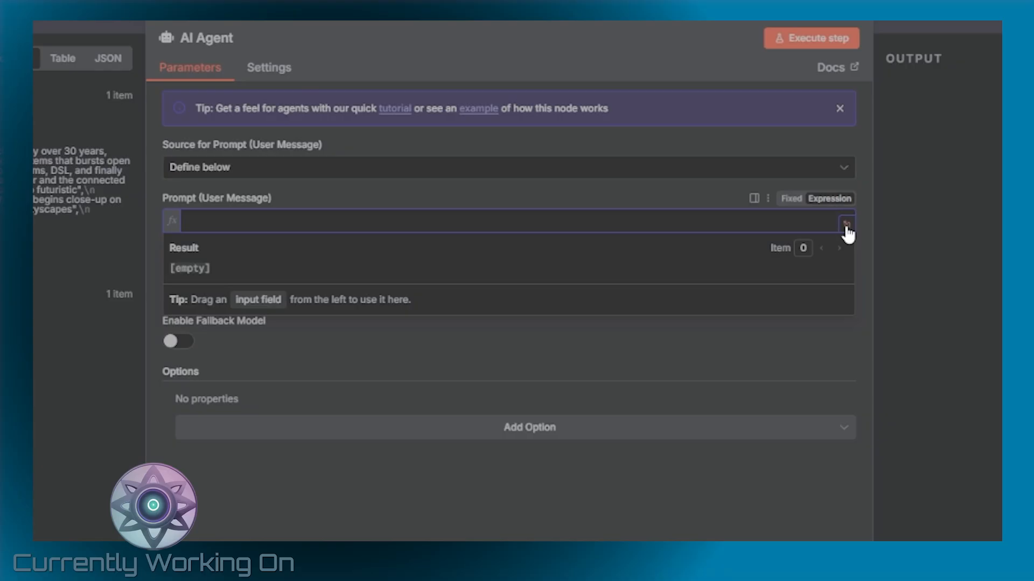
left_click(846, 226)
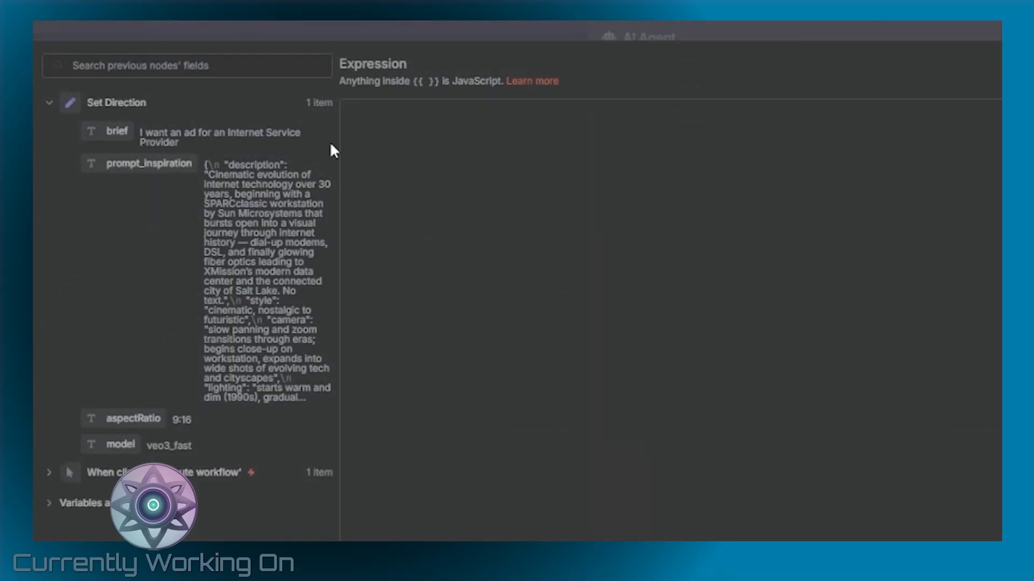
left_click(474, 186)
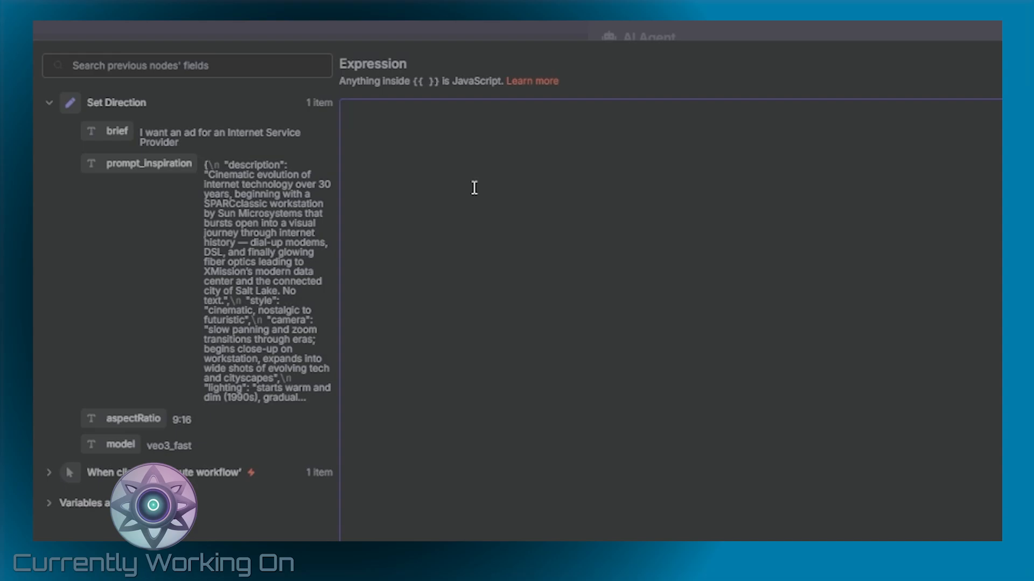
type("{{ $json.brief }}.  Please make sure that you follow and get inspiration from this prompt: {{ $json.prompt_inspiration }}")
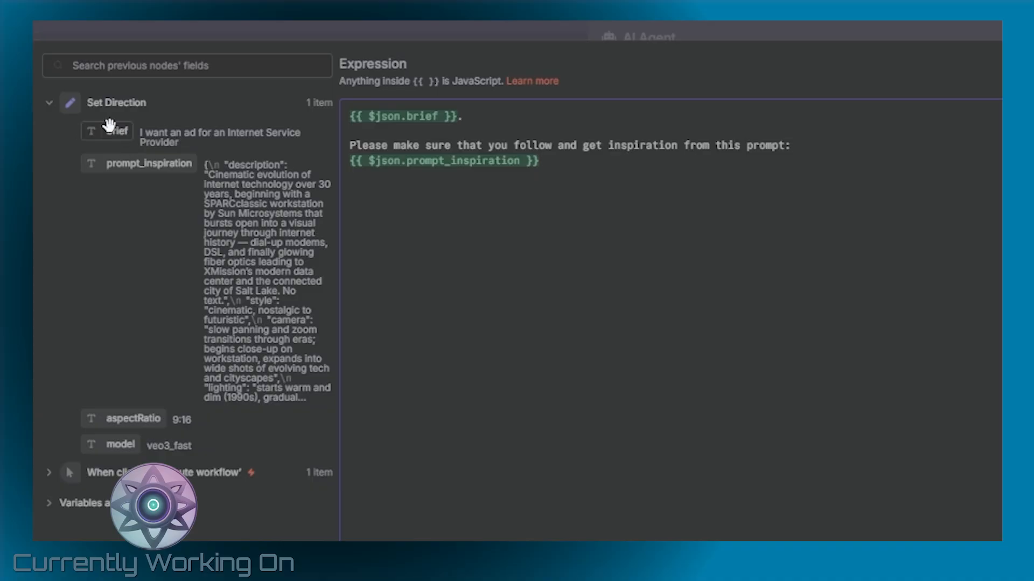
left_click_drag(113, 131, 475, 115)
key("BackSpace")
key("BackSpace")
Close the expression editor, require a specific output format for the AI Agent, and add the System Message option
key("Escape")
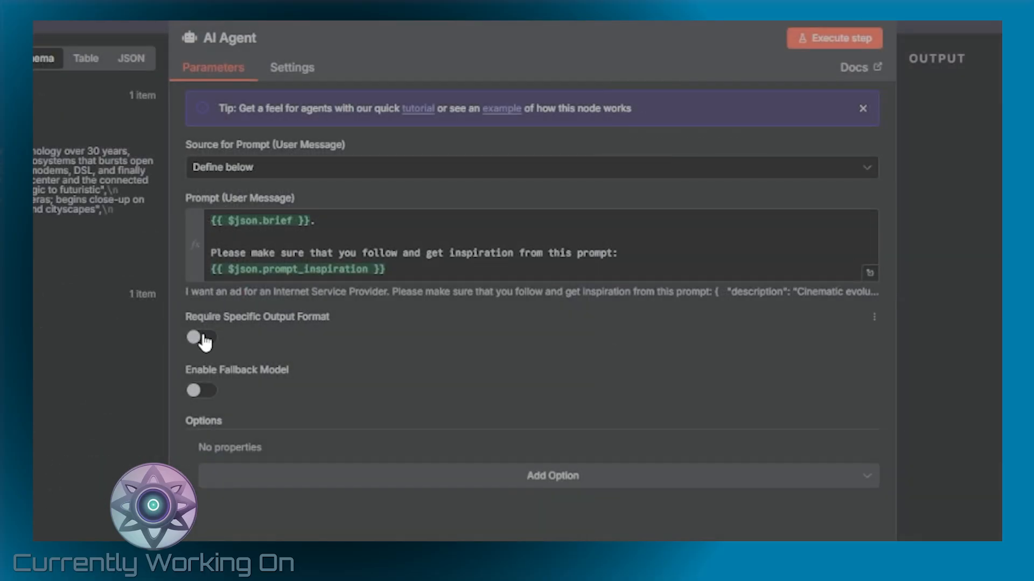
left_click(204, 339)
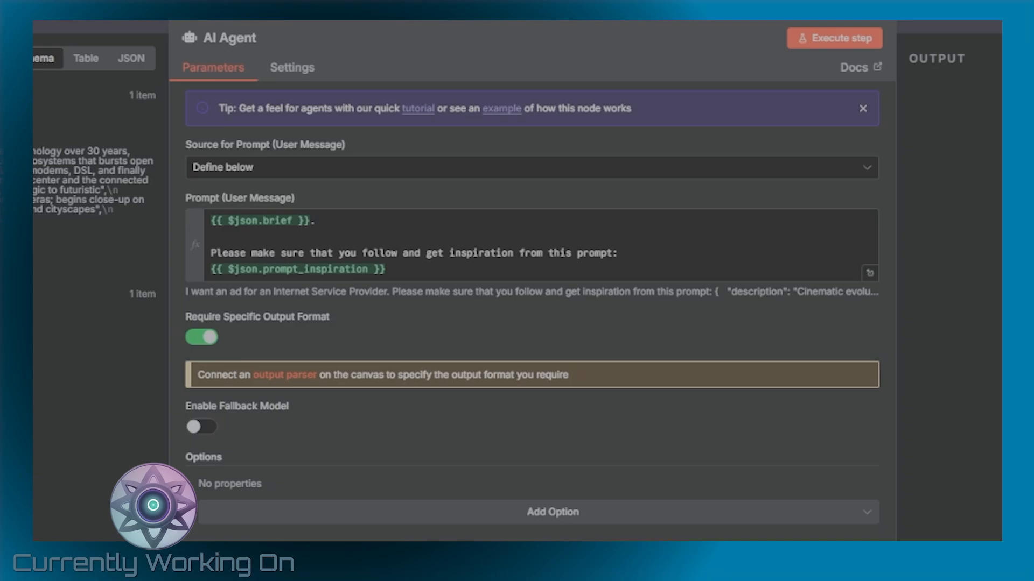
scroll(234, 462, "down", 5)
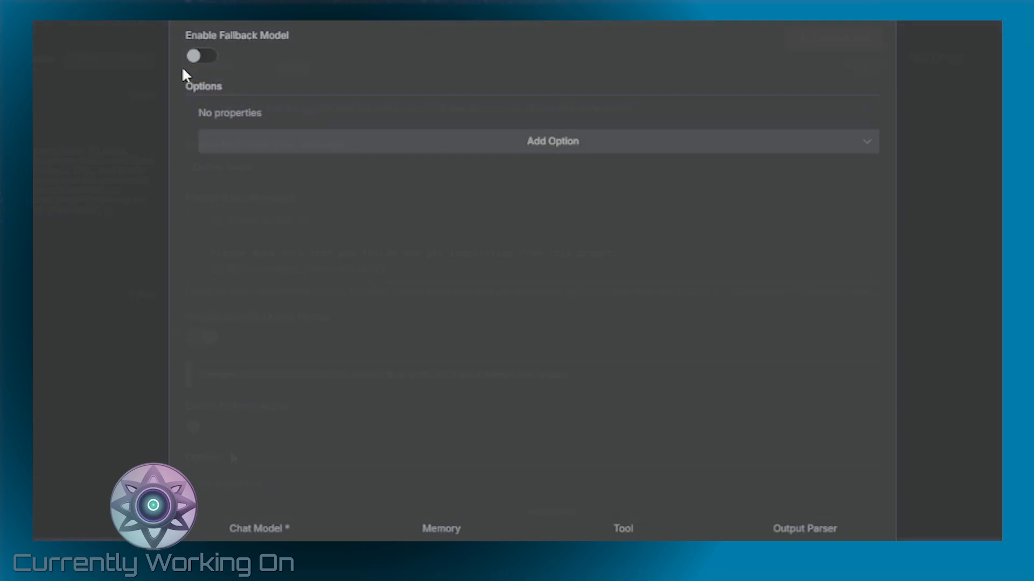
left_click(546, 144)
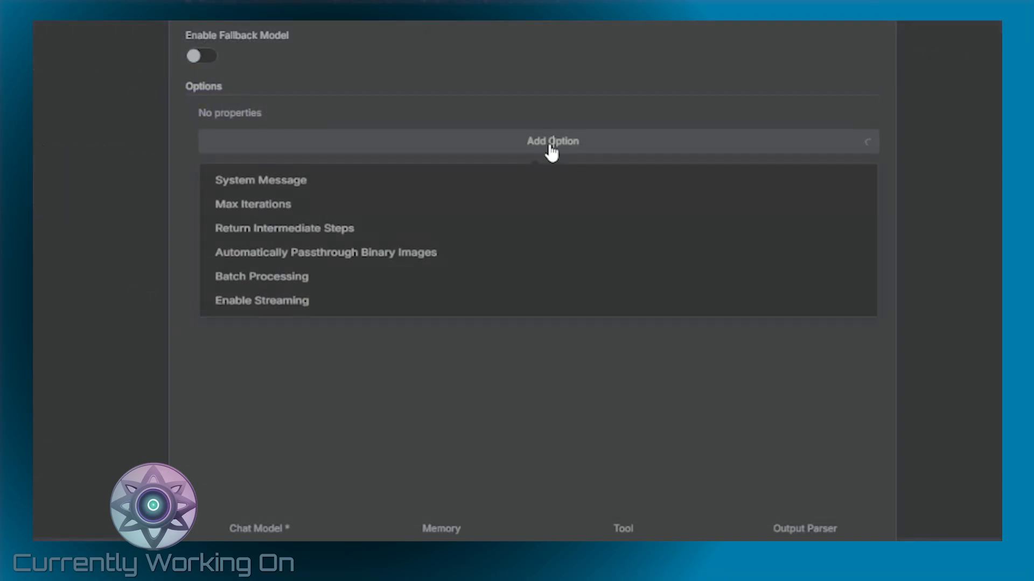
left_click(268, 184)
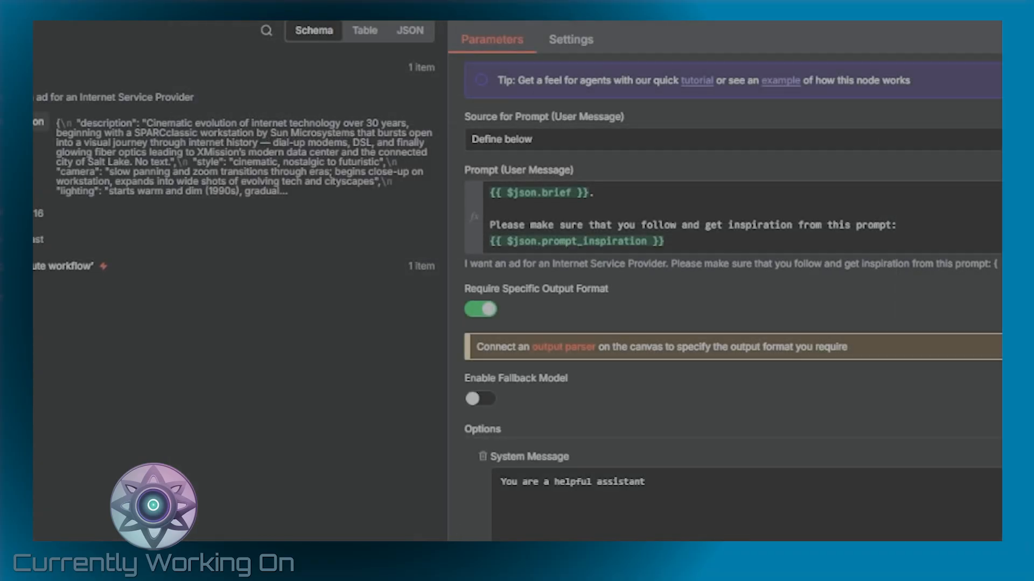
Replace the agent's system message with an expression containing the "SYSTEM PROMPT: Structured Prompt Editor Agent" instructions and return to the canvas
left_click(851, 114)
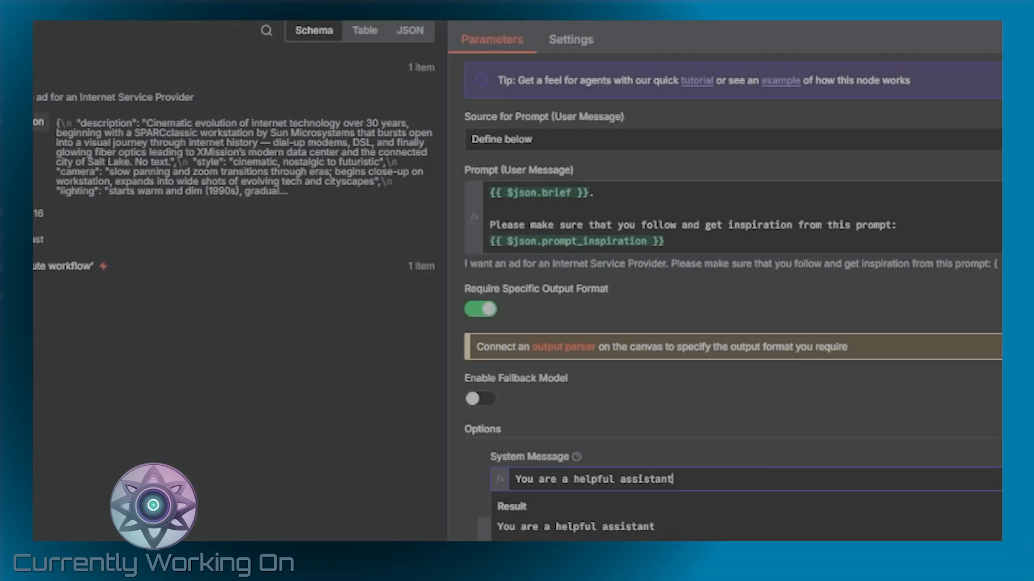
left_click(999, 484)
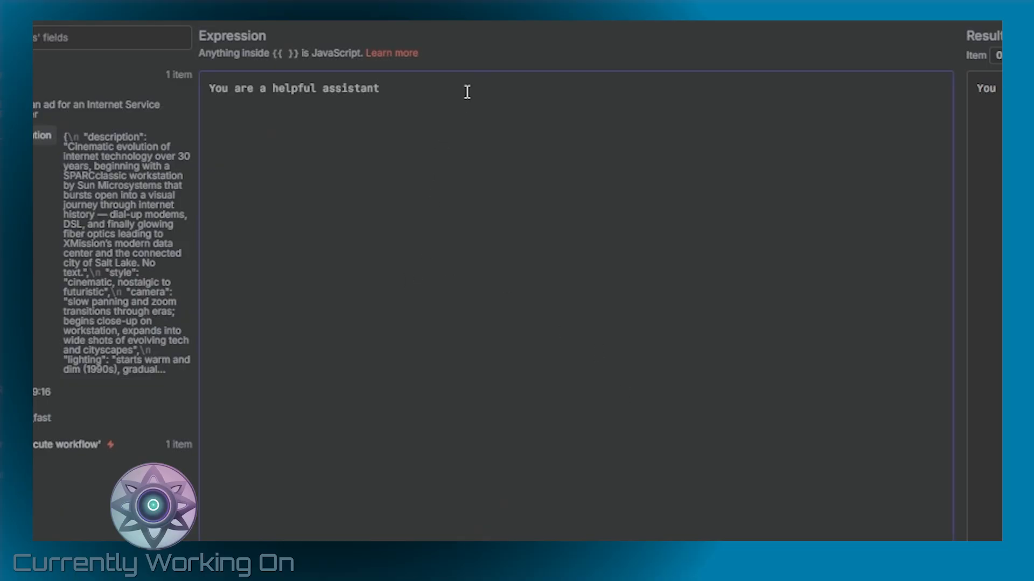
left_click_drag(467, 92, 70, 70)
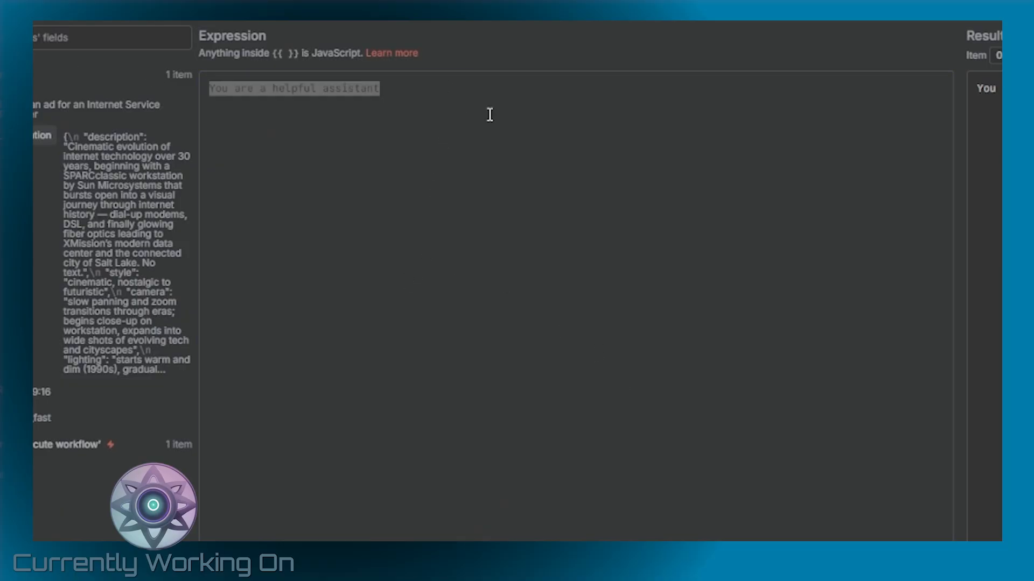
type("system_prompt: |   ## SYSTEM PROMPT: Structured Prompt Editor Agent    A - Ask:     Edit a structured prompt object (JSON or YAML) based on the user’s creative direction.    G - Guidance:     role: Creative Director     output_count: 1     character_limit: None     constraints:       - Do not modify any part of the structure unless the user explicitly asks.       - Maintain original structure and intention unless directed otherwise.     tool_usage:           - Always use the Think Tool 🧠 to reason through the user's intent before making any changes.           - Always use the Google Sheets Tool 📊 to check if the idea already exists    E - Examples:     good_examples: []     bad_examples: []    N - Notation:     format: JSON or YAML (provided dynamically)     title: should be descriptive and unique     final_prompt: output structure should be |       {{ $json.prompt_inspiration }}    T - Tools:     You have access to the following tools. Each one is described clearly:     - Think Tool 🧠: Use this to reflect and reason before responding.     - Google Sheets Tool 📊: Use this to check whether a similar idea or concept already exists, if required.")
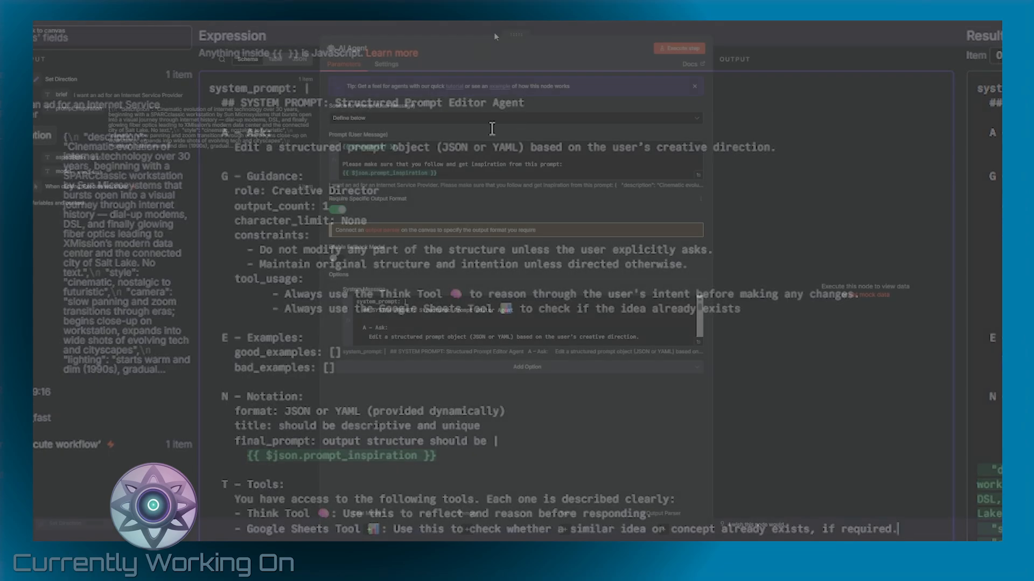
left_click(767, 36)
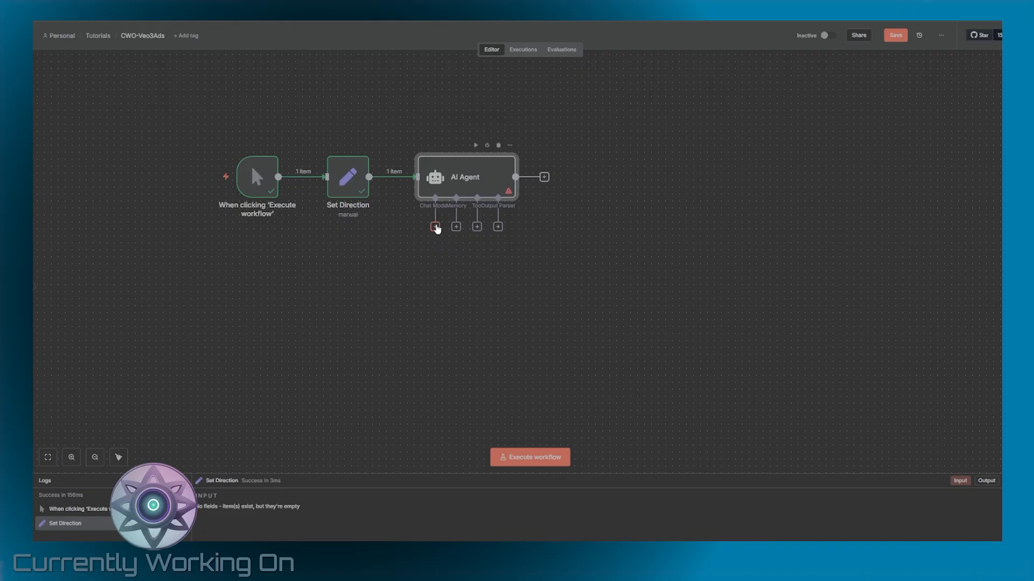
Attach an OpenAI Chat Model to the AI Agent as its chat model
left_click(435, 226)
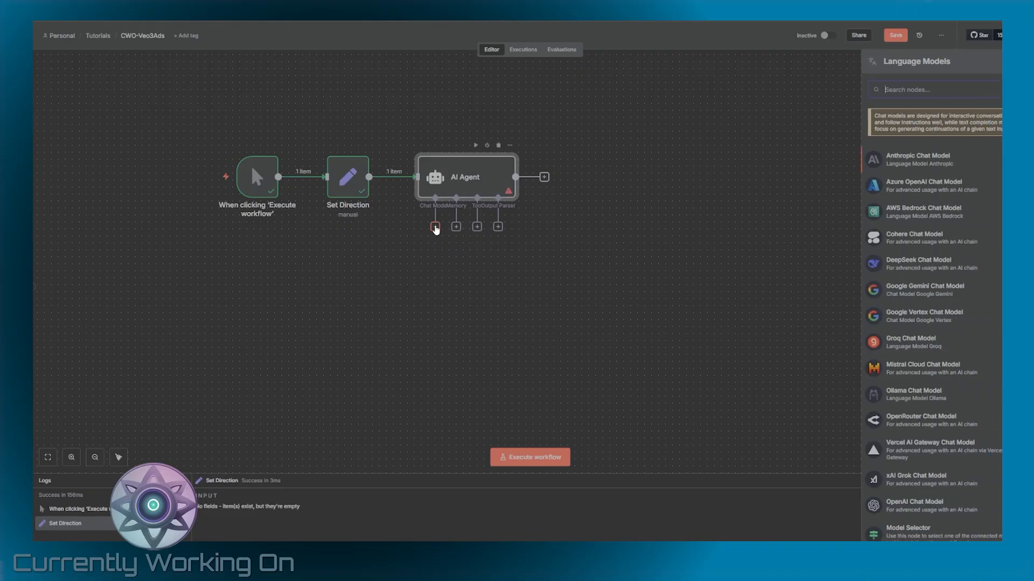
type("chat model")
left_click(896, 182)
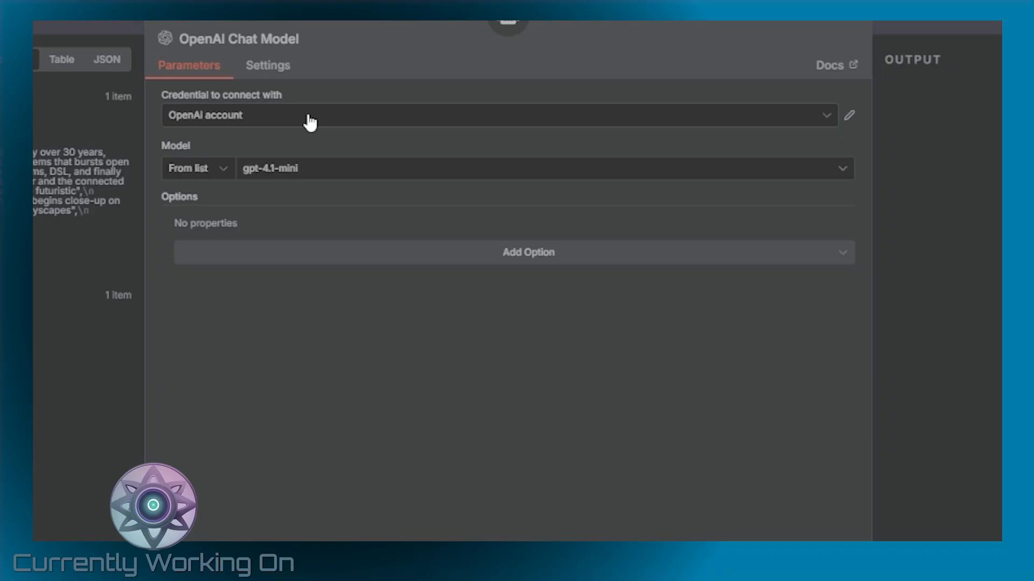
Examine the OpenAI Chat Model's new-credential form and its list of available models, and return to the canvas
left_click(310, 122)
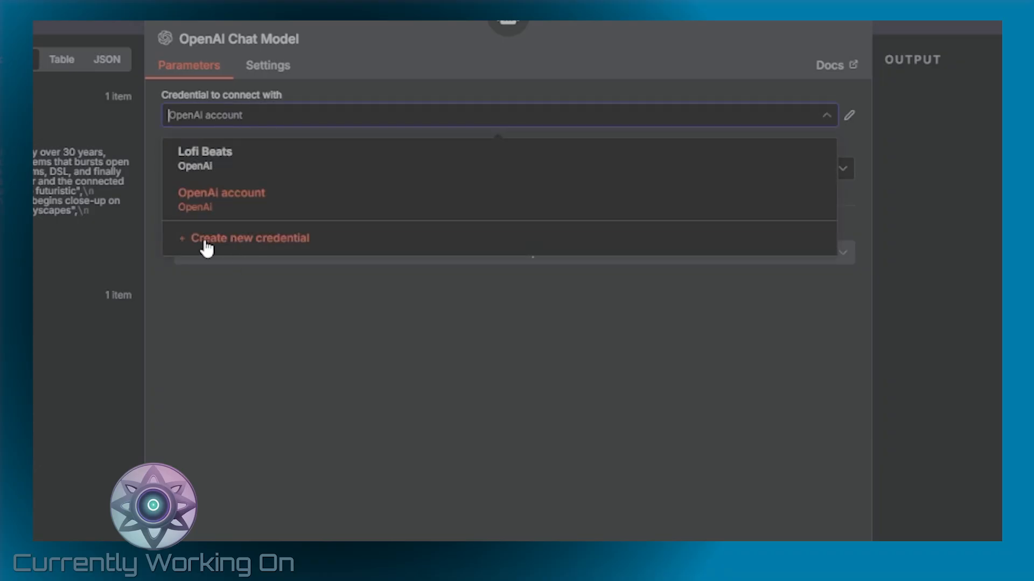
left_click(233, 242)
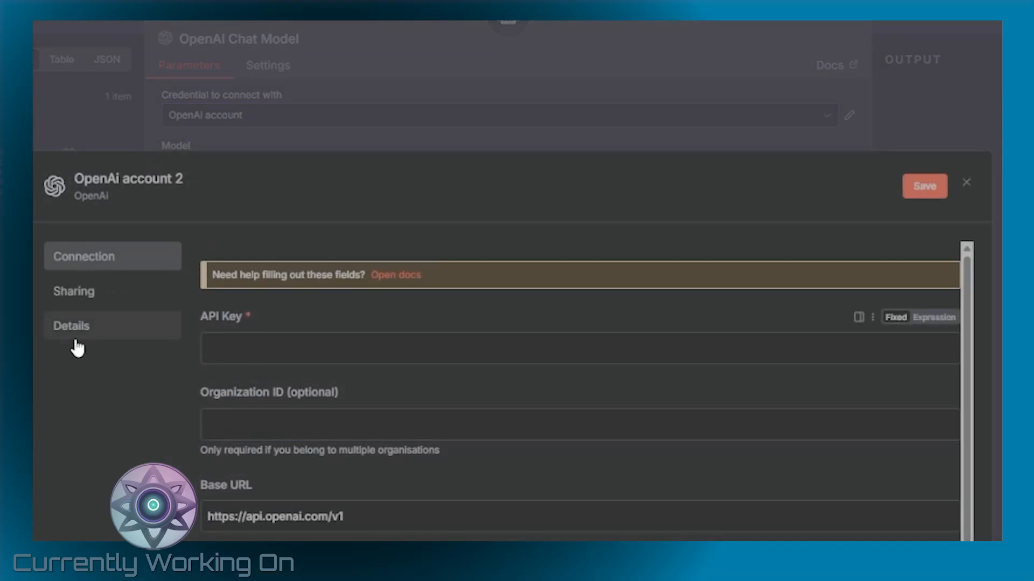
left_click(966, 182)
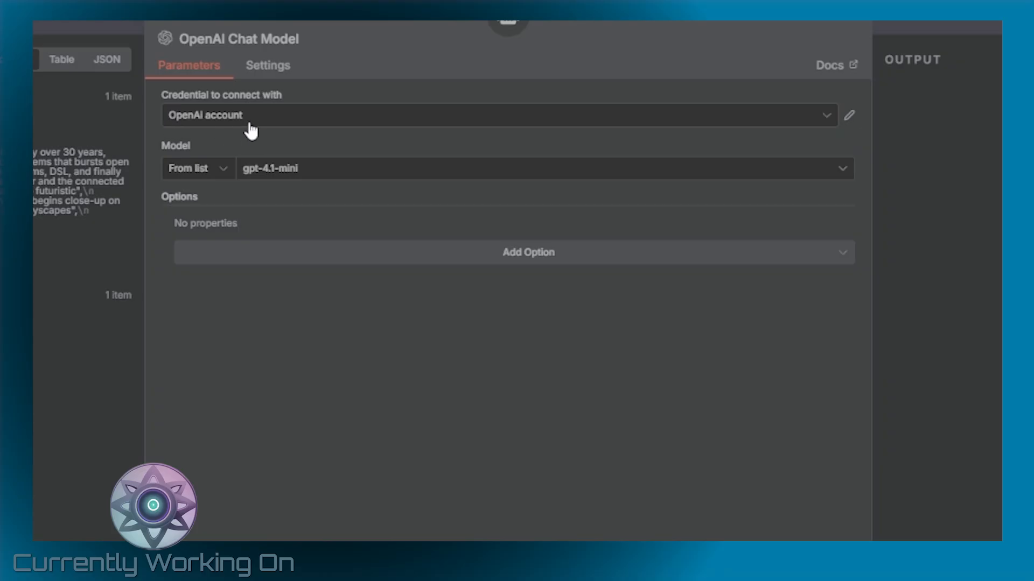
left_click(339, 177)
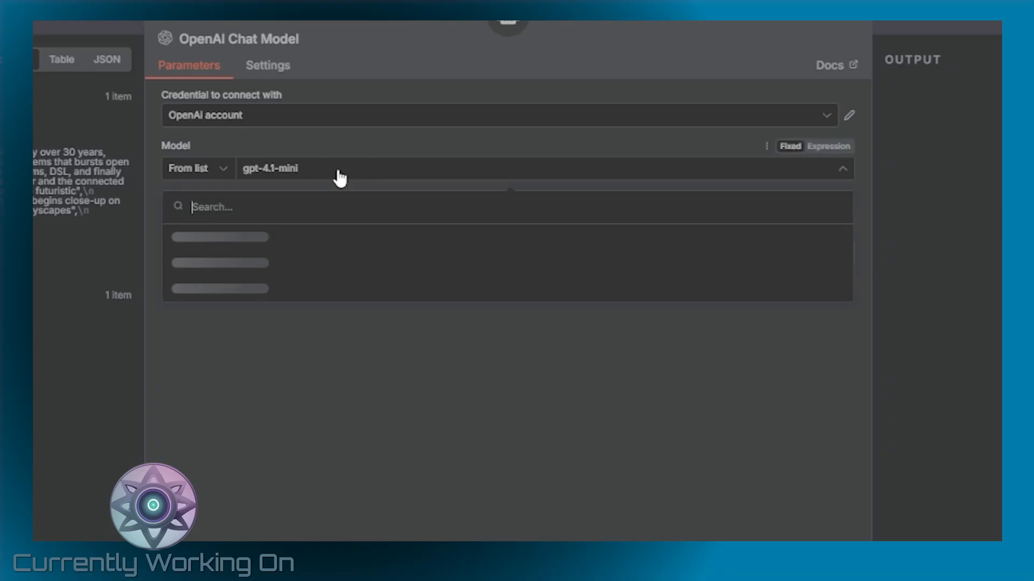
scroll(325, 291, "down", 10)
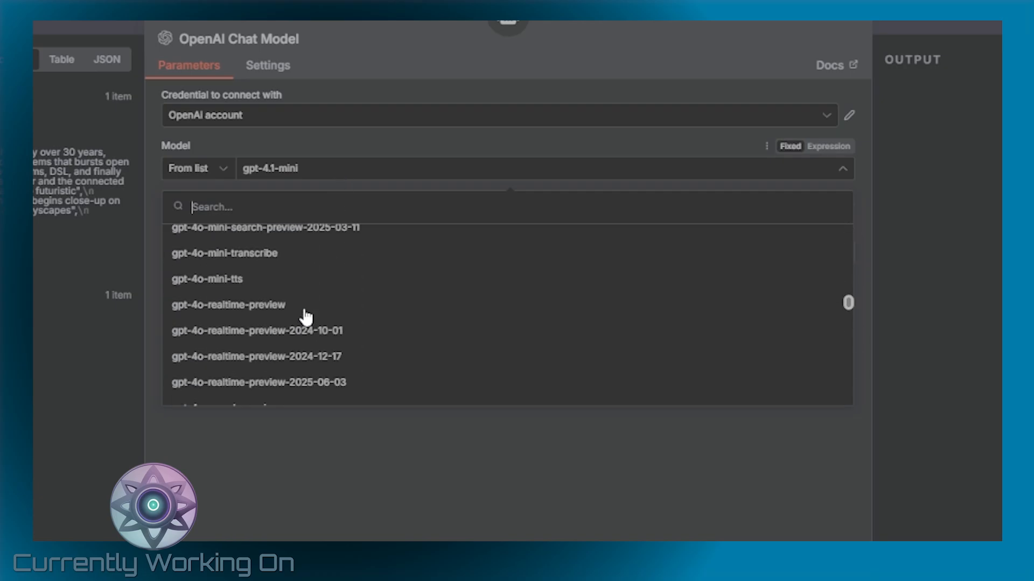
scroll(305, 317, "up", 10)
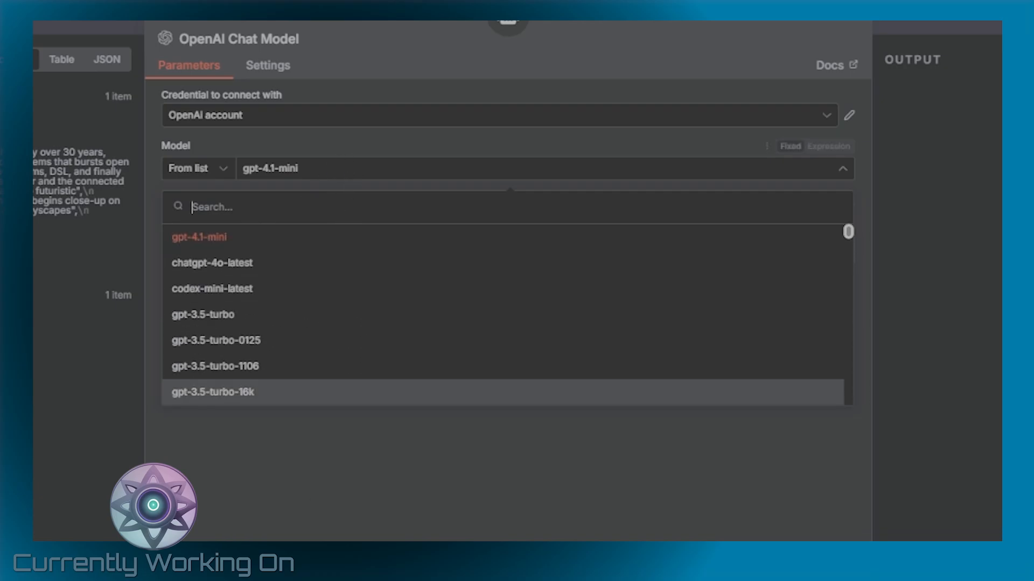
key("Escape")
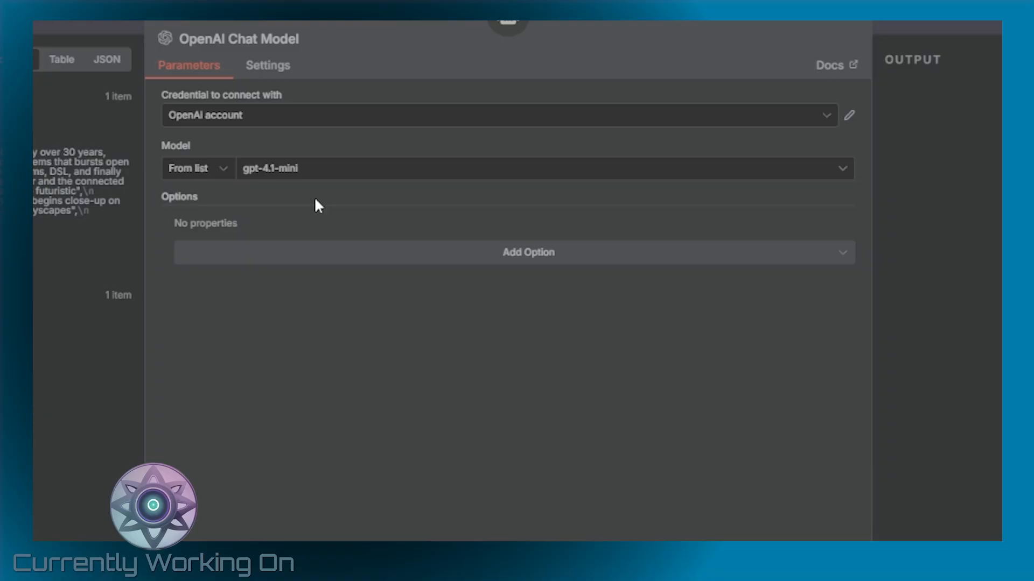
key("Escape")
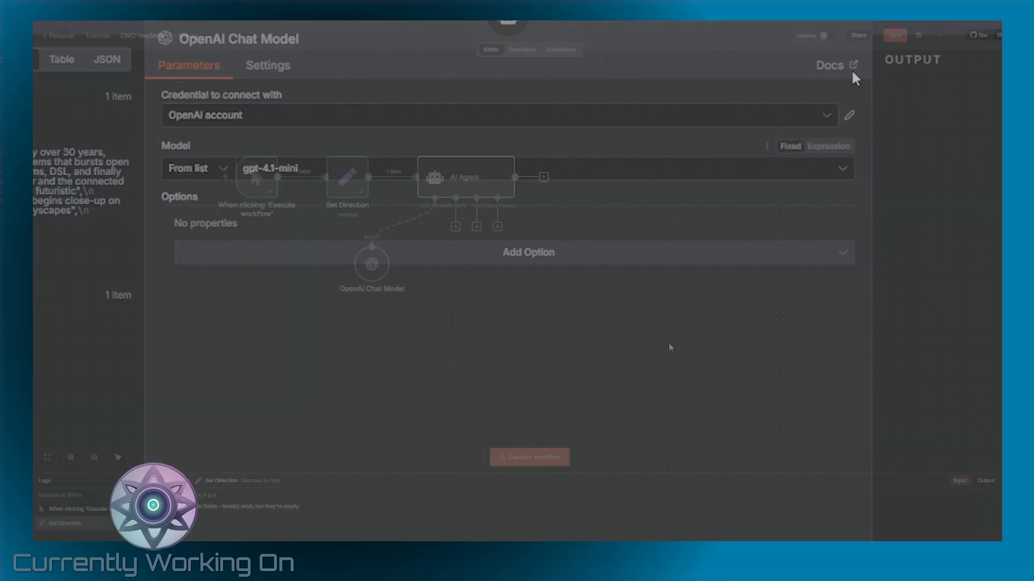
Attach a Think tool with its default description to the AI Agent
left_click(477, 226)
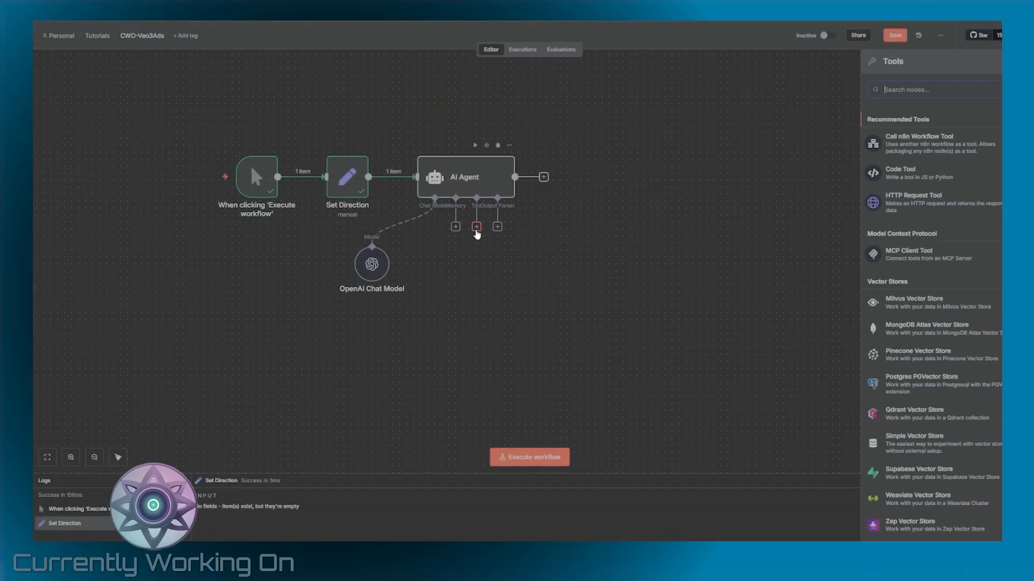
type("think")
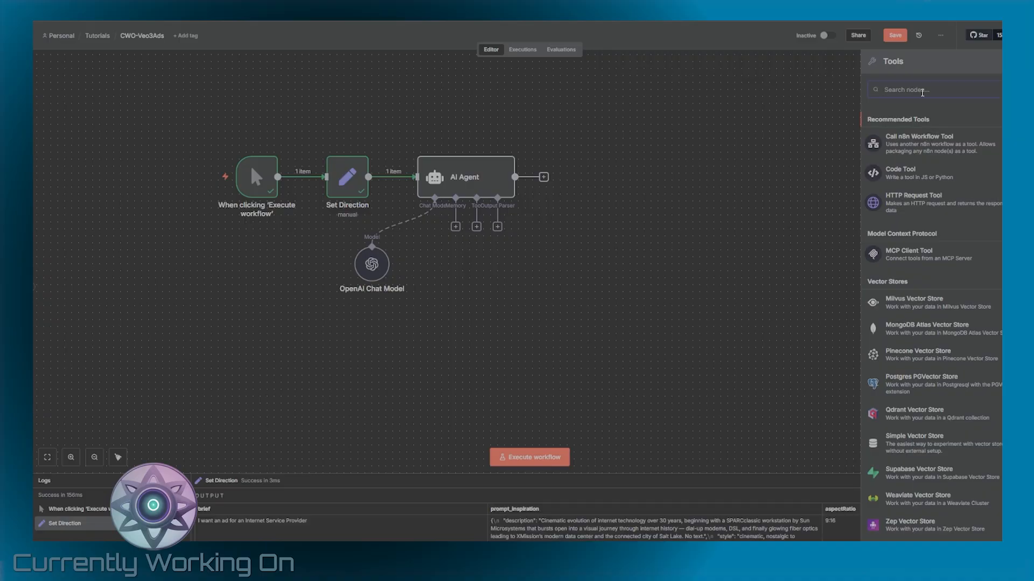
left_click(895, 128)
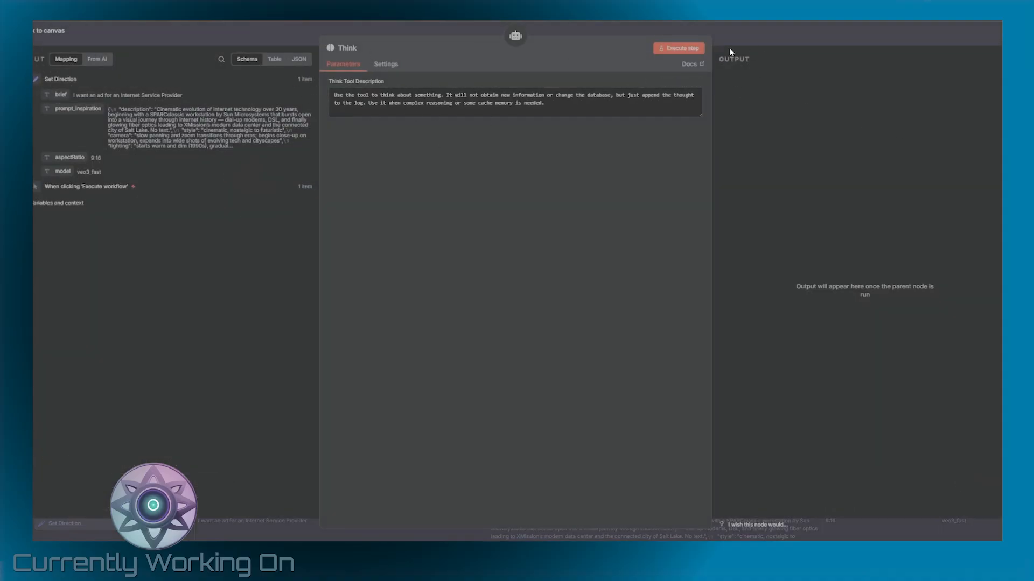
left_click(757, 35)
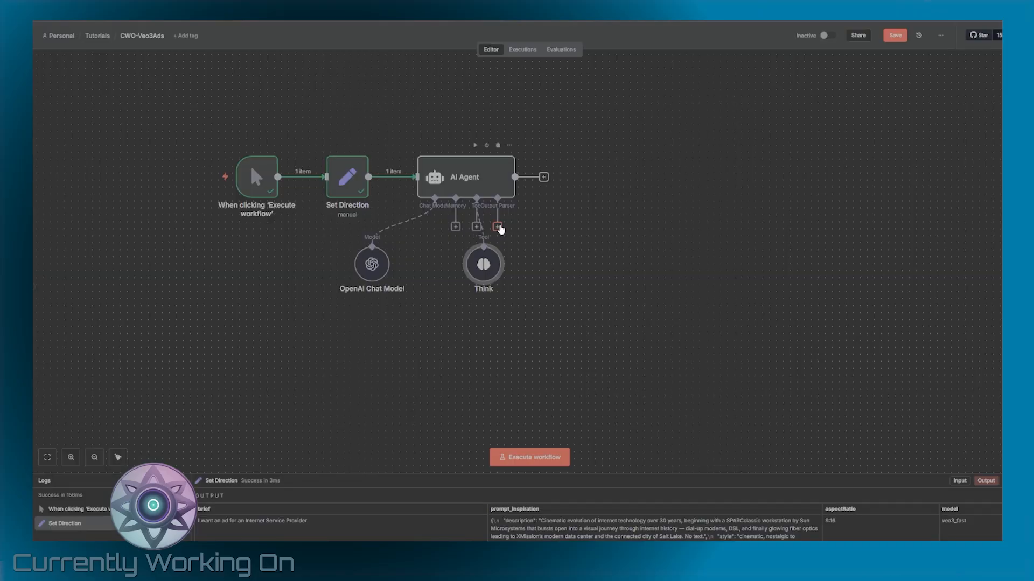
Attach a Structured Output Parser whose JSON example has "title": "title of idea" and "final_prompt": "prompt in structured format"
left_click(497, 227)
left_click(926, 152)
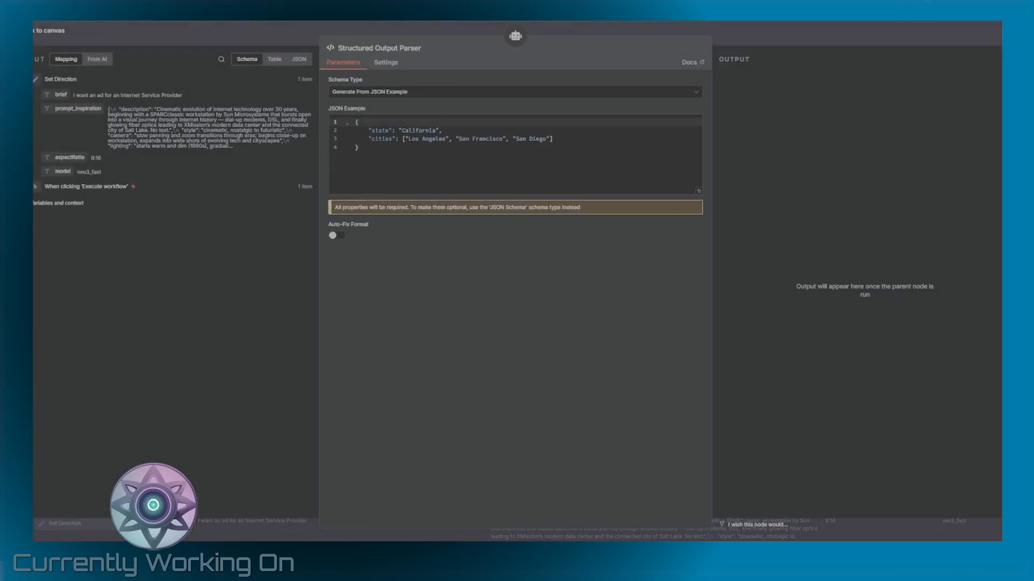
left_click_drag(364, 163, 311, 103)
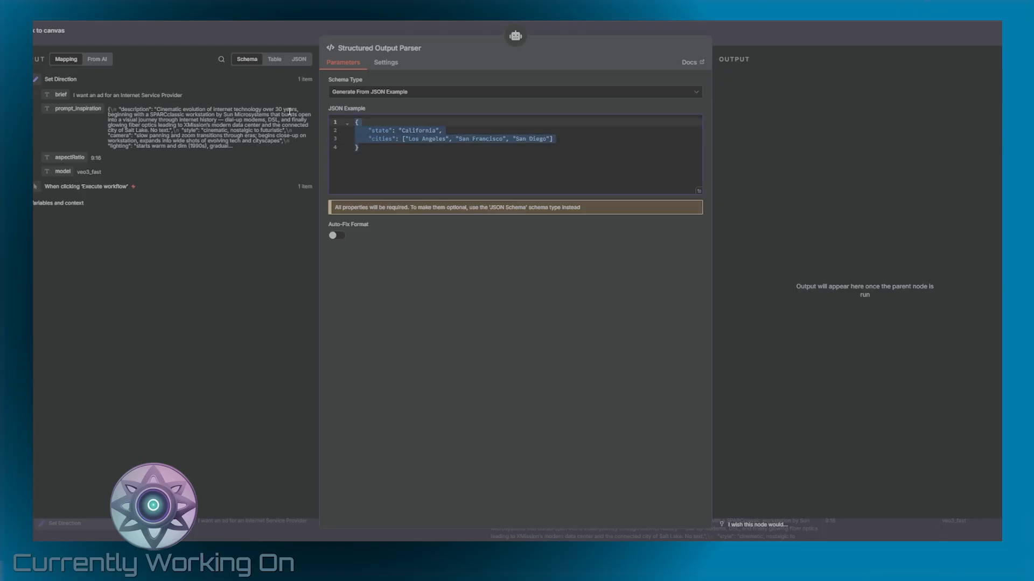
type("{      \"title\" : \"title of idea\",     \"final_prompt\": \"prompt in structured format\" }")
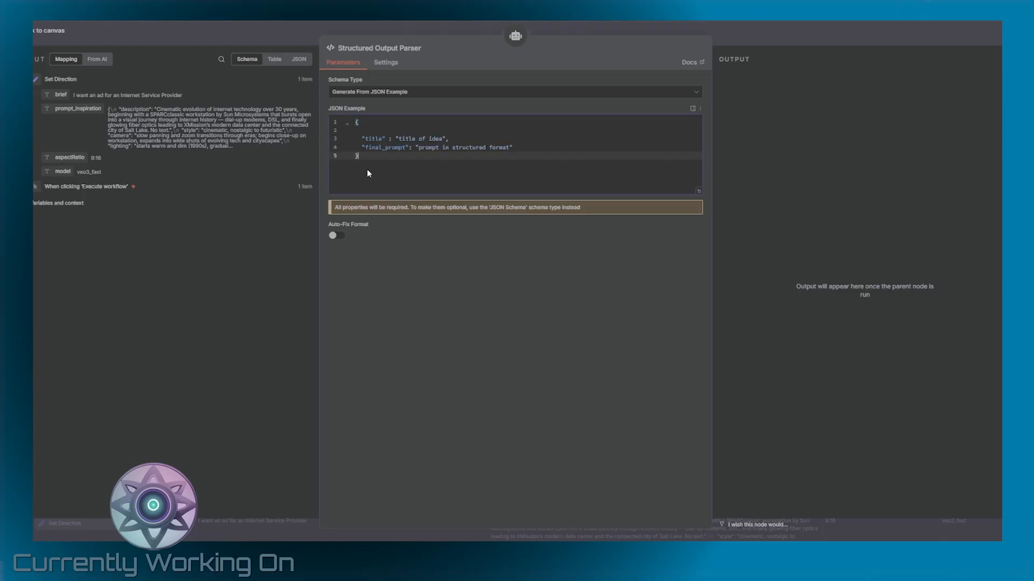
left_click(386, 129)
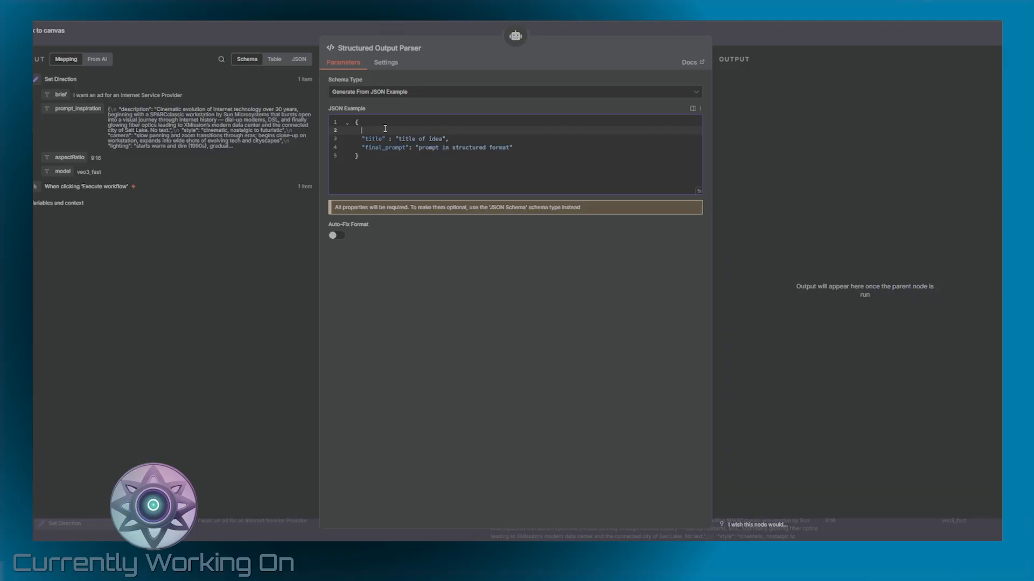
left_click(49, 31)
Align the Think node beside the Structured Output Parser and attach a Google Sheets Get row(s) in sheet tool to the agent
left_click_drag(492, 275, 486, 296)
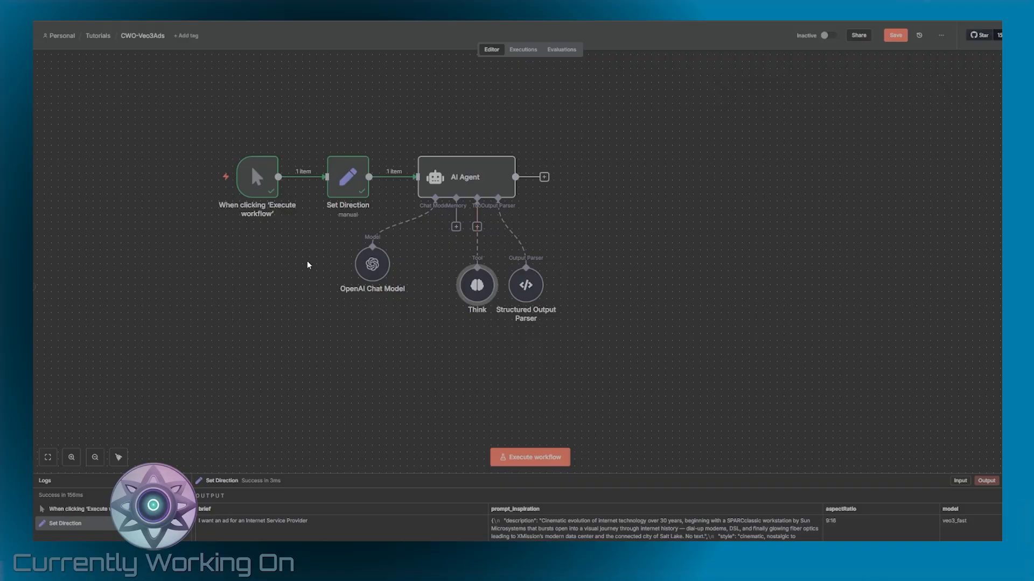
left_click(476, 227)
type("sheet")
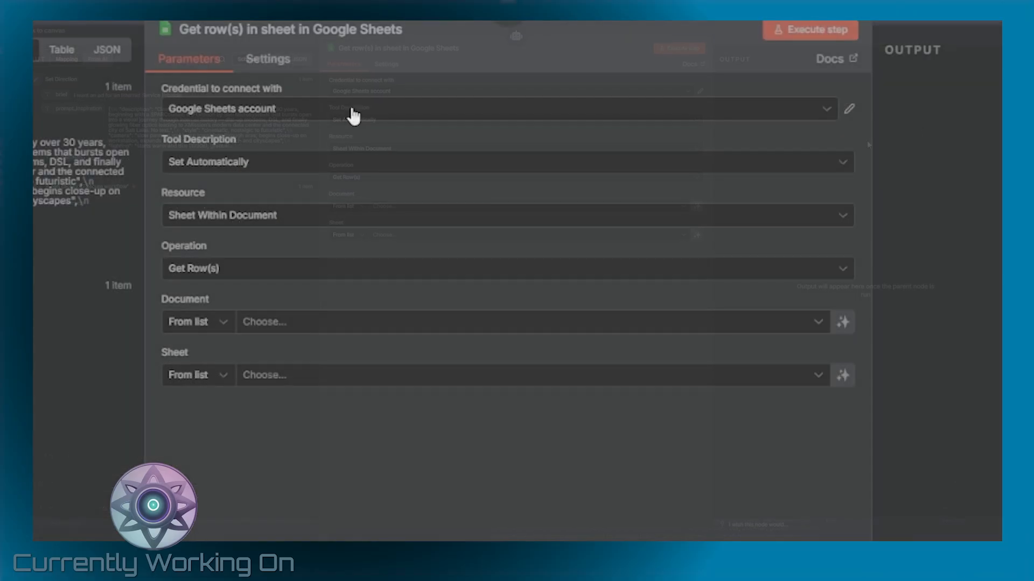
Point the Google Sheets tool at Sheet1 of the CWO-Veo3AdsFactory document and add the Data Location on Sheet option
left_click(353, 114)
left_click(352, 114)
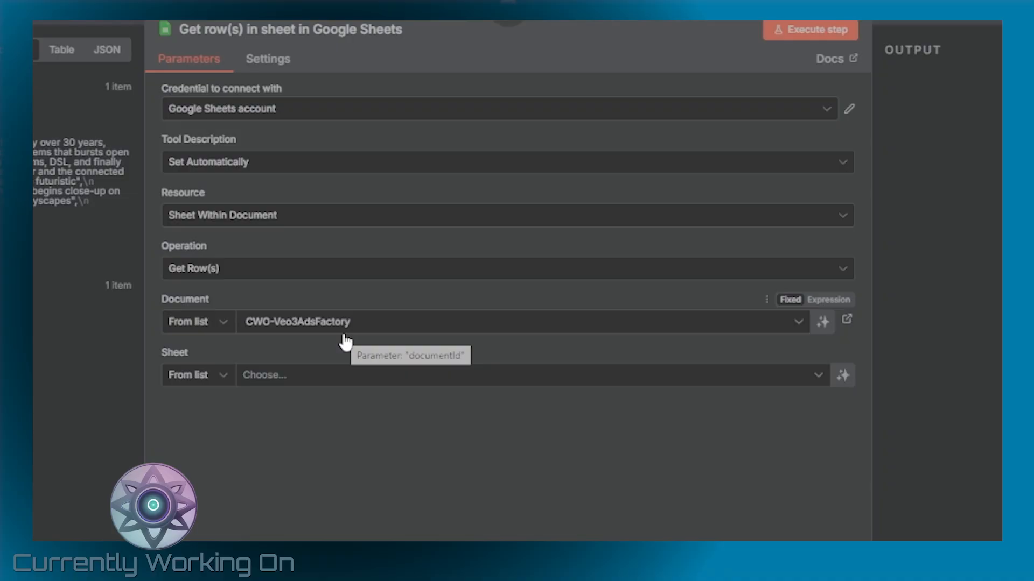
left_click(333, 376)
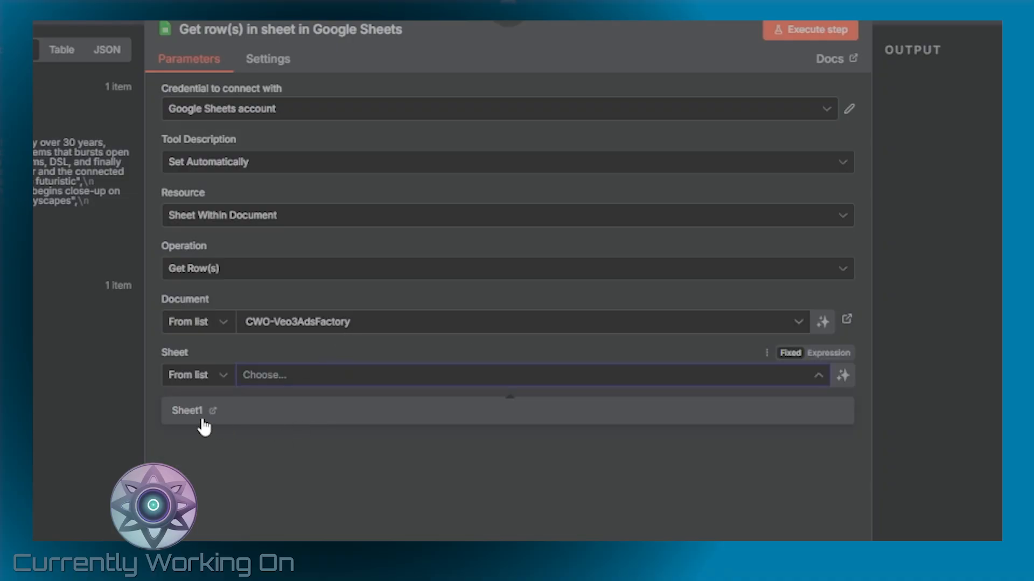
left_click(202, 420)
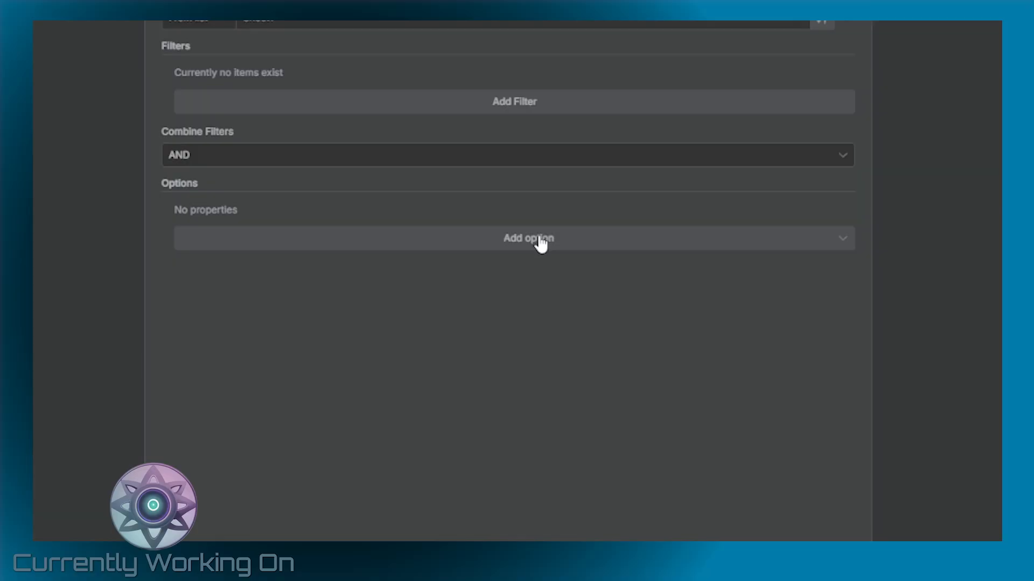
left_click(540, 243)
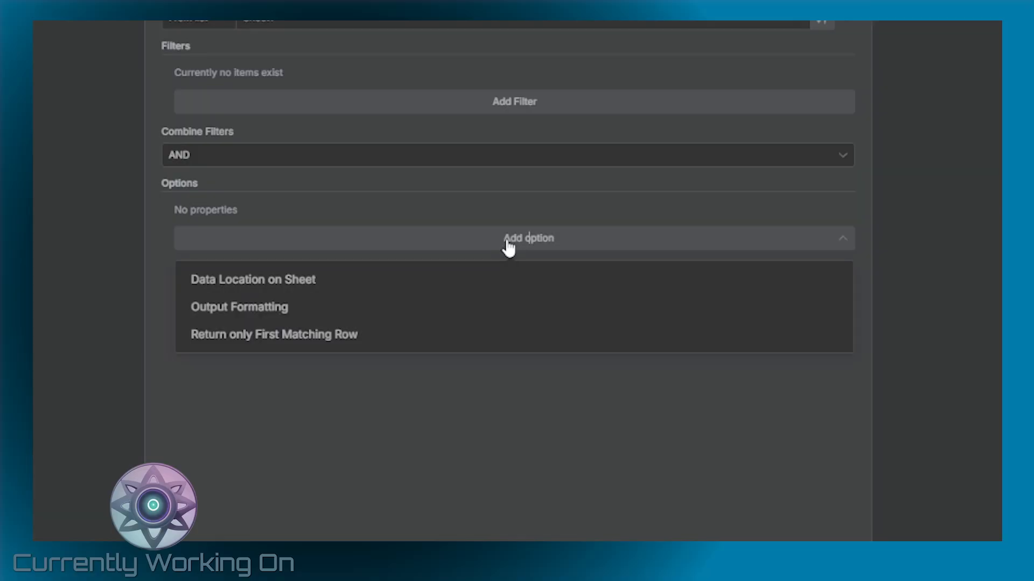
left_click(323, 291)
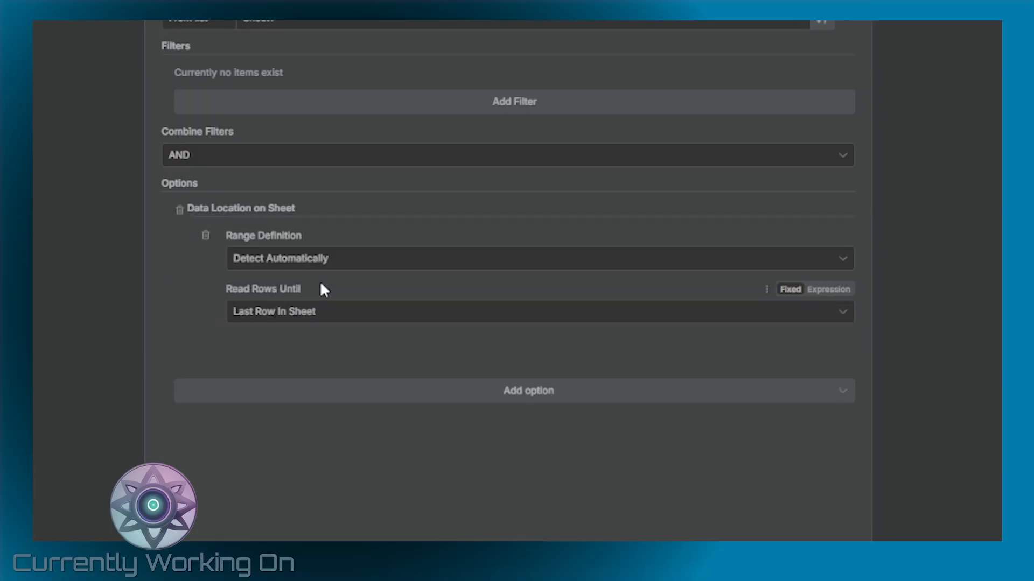
Set the sheet's data range definition to Specify Range (A1 Notation) with the range B:B
left_click(349, 264)
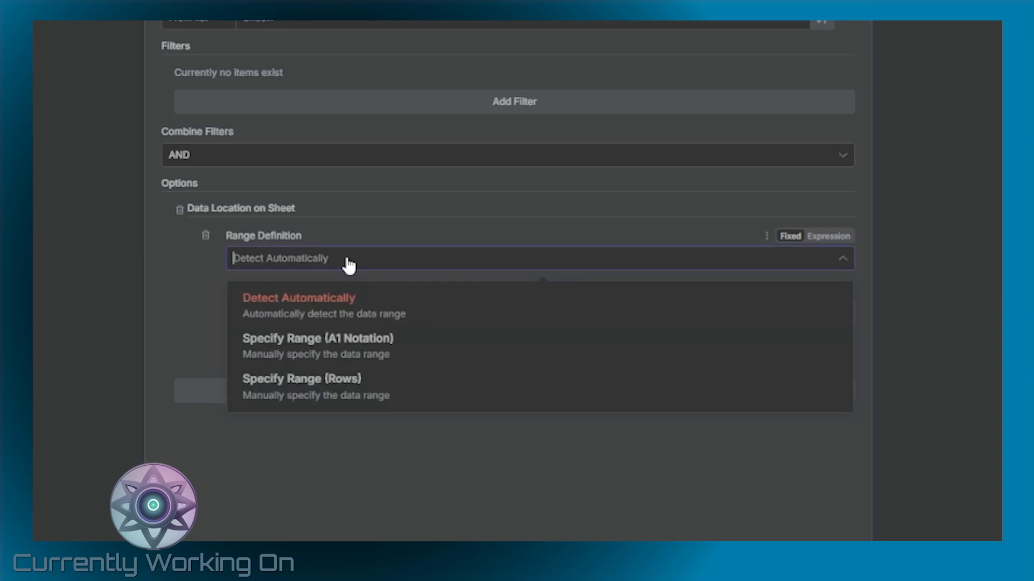
left_click(401, 345)
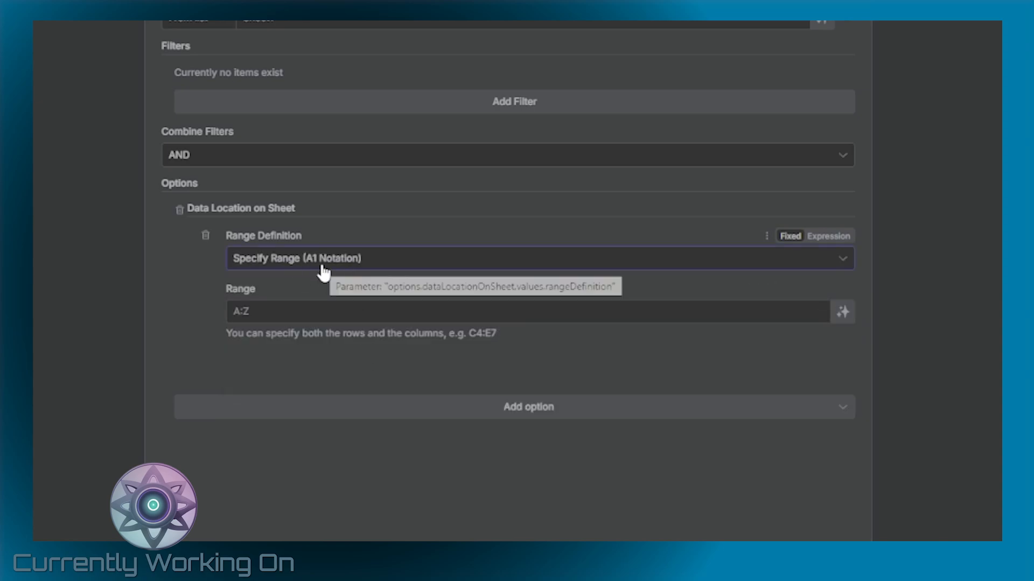
left_click(314, 309)
type("B:B")
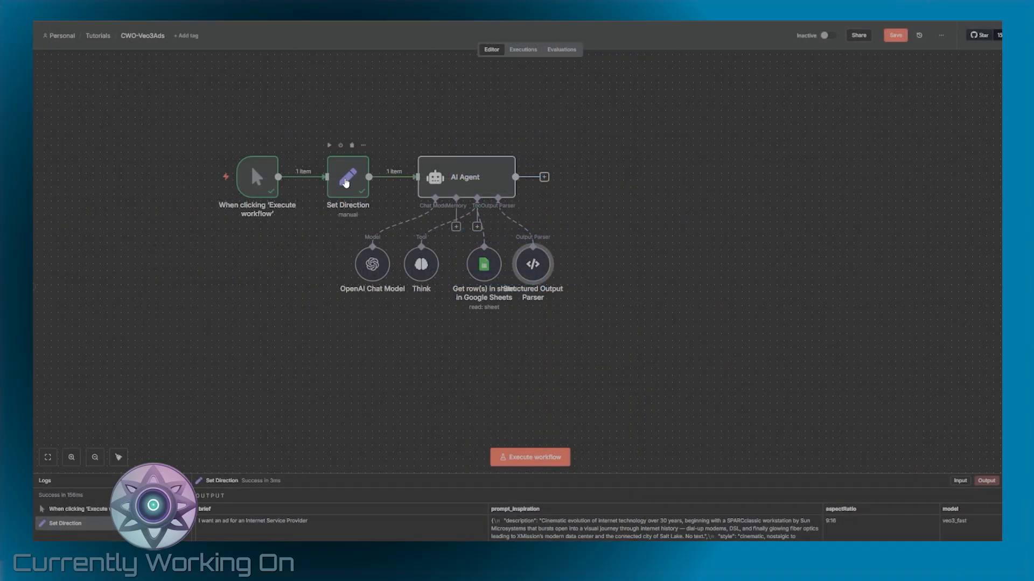
Review the brief, prompt_inspiration, aspectRatio and model fields in the Set Direction node
double_click(346, 183)
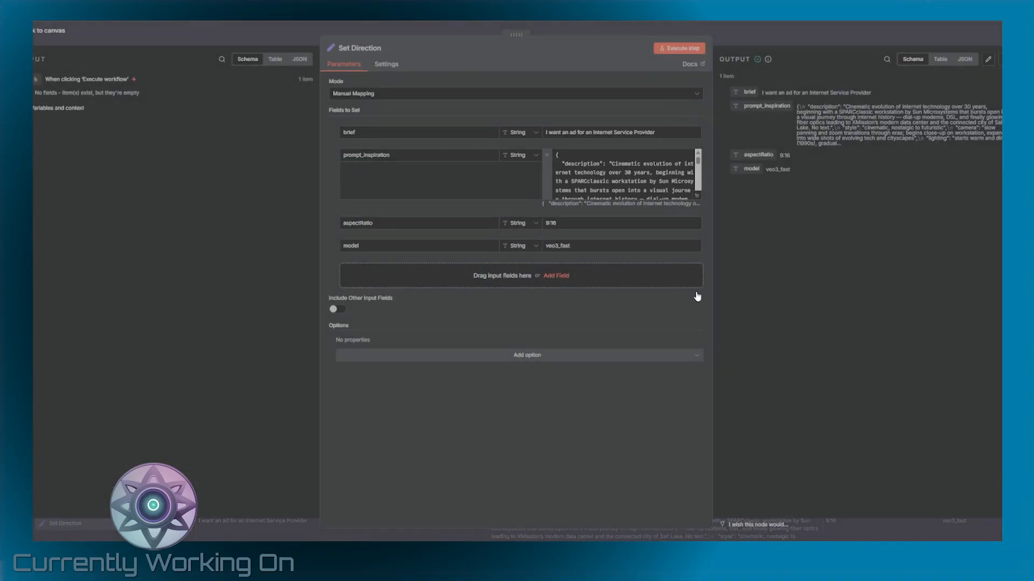
left_click(771, 41)
double_click(348, 178)
left_click(827, 38)
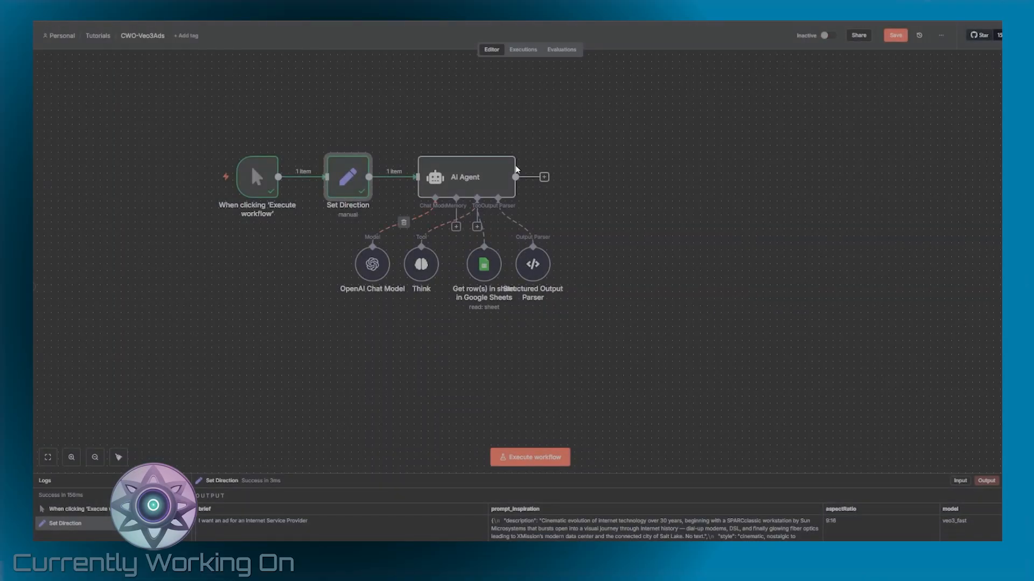
Run the AI Agent node and examine its title and final_prompt output in table view
double_click(461, 179)
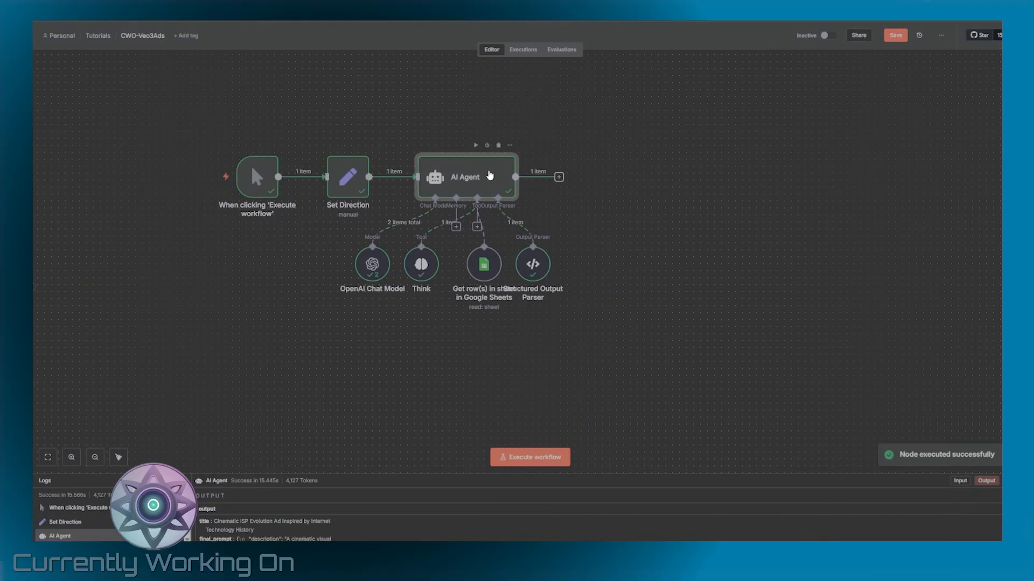
double_click(490, 175)
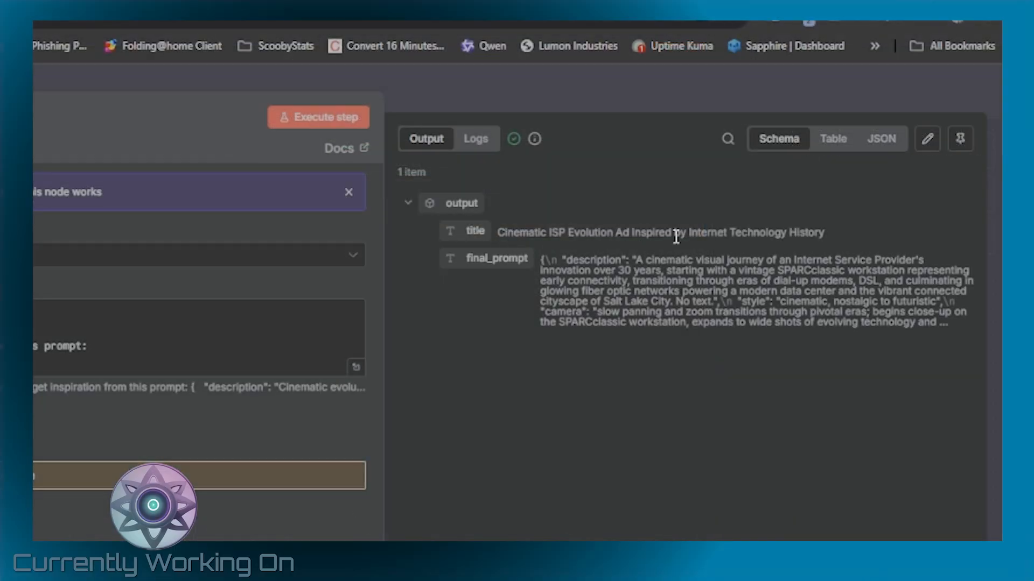
left_click(834, 143)
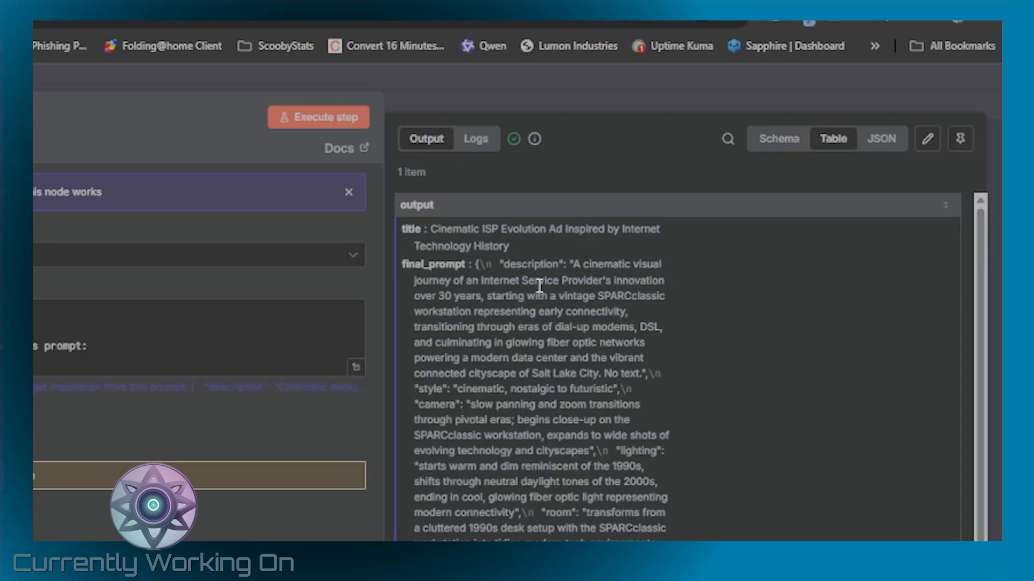
scroll(606, 409, "down", 1)
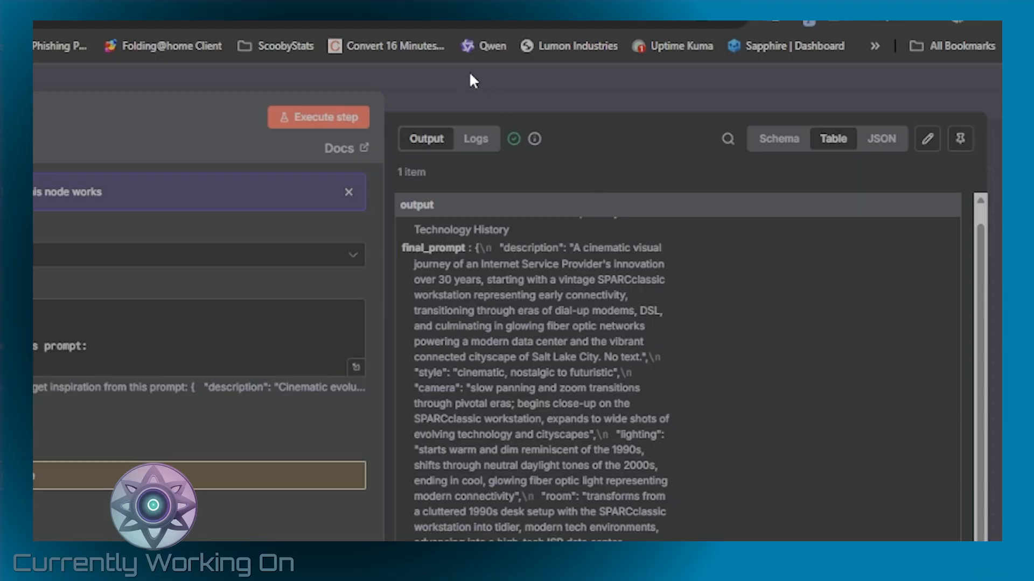
left_click(470, 88)
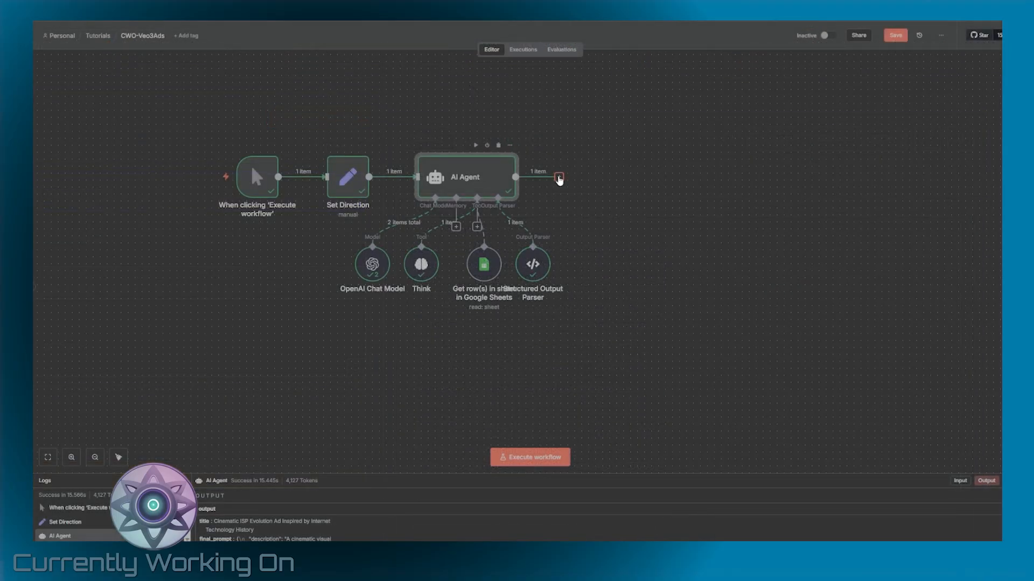
left_click(559, 178)
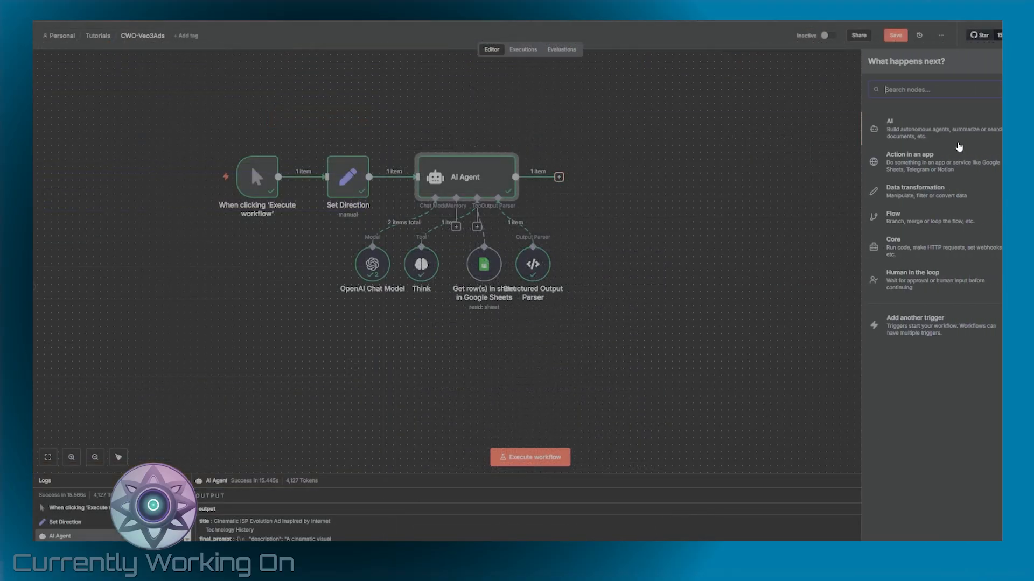
type("http")
left_click(918, 130)
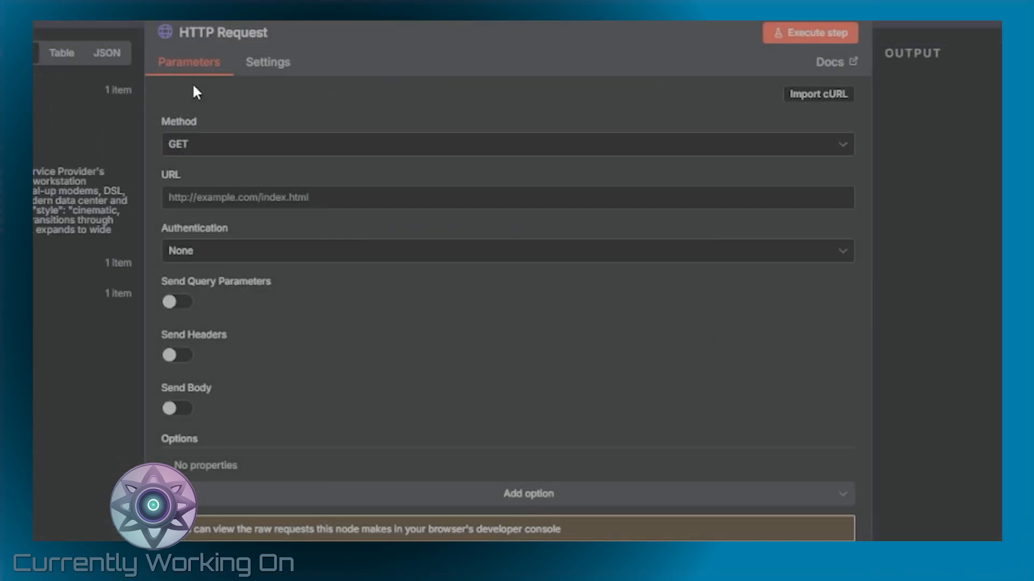
left_click(214, 147)
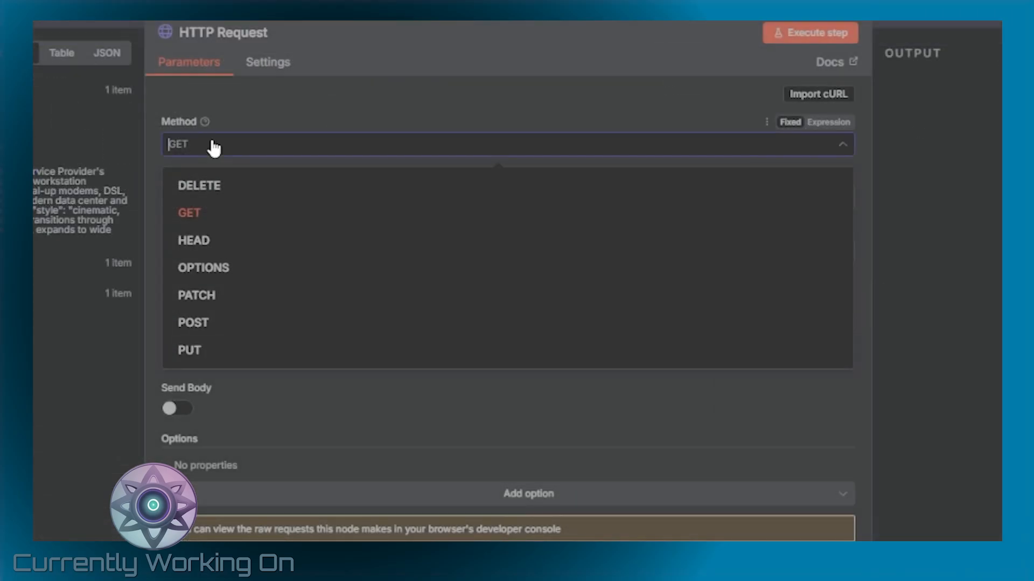
left_click(221, 326)
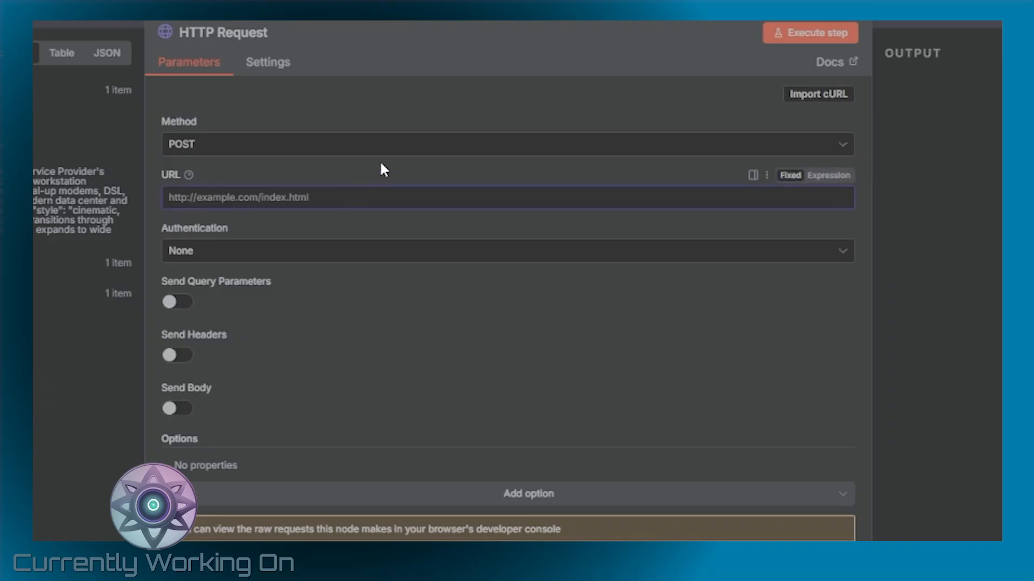
type("https://api.kie.ai/api/v1/veo/generate")
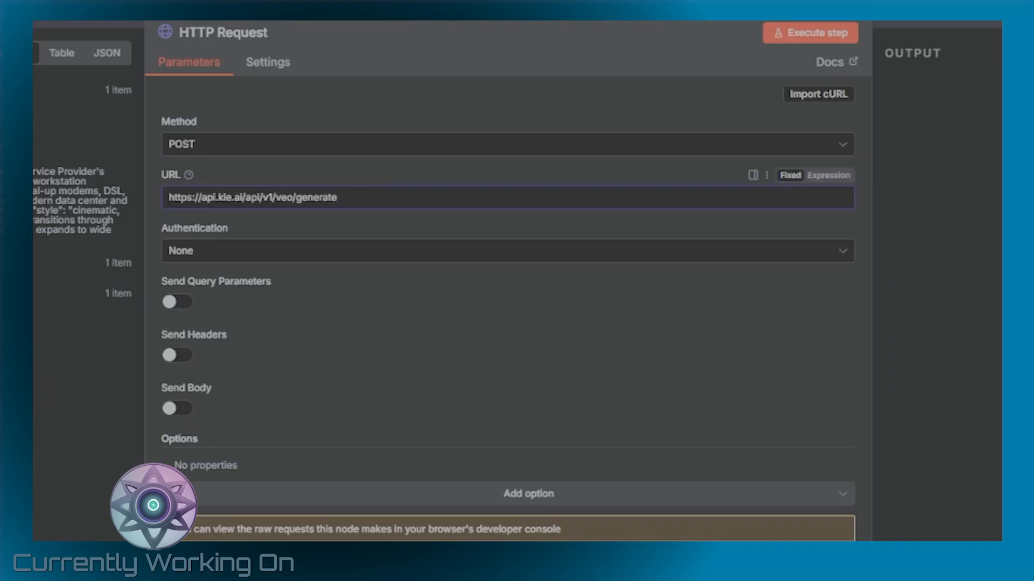
left_click(216, 21)
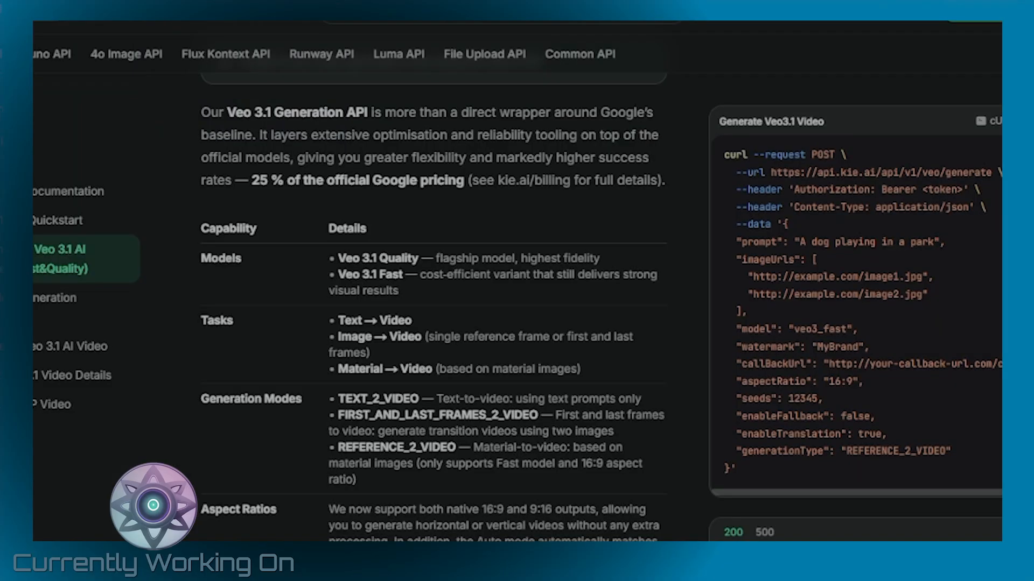
left_click_drag(1000, 173, 719, 169)
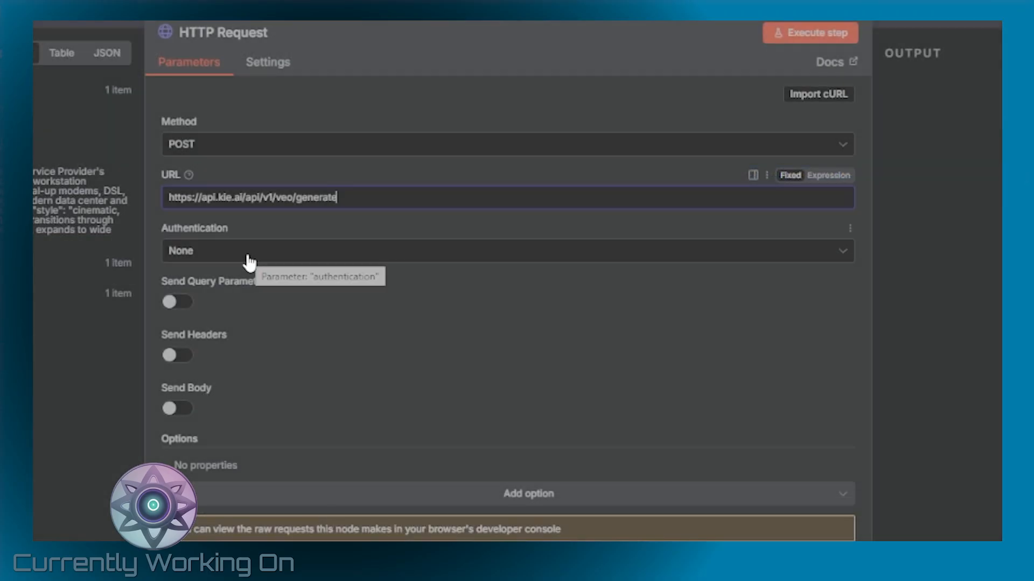
Set the request's authentication to Generic Credential Type with Header Auth and the Kei.ai credential
left_click(248, 253)
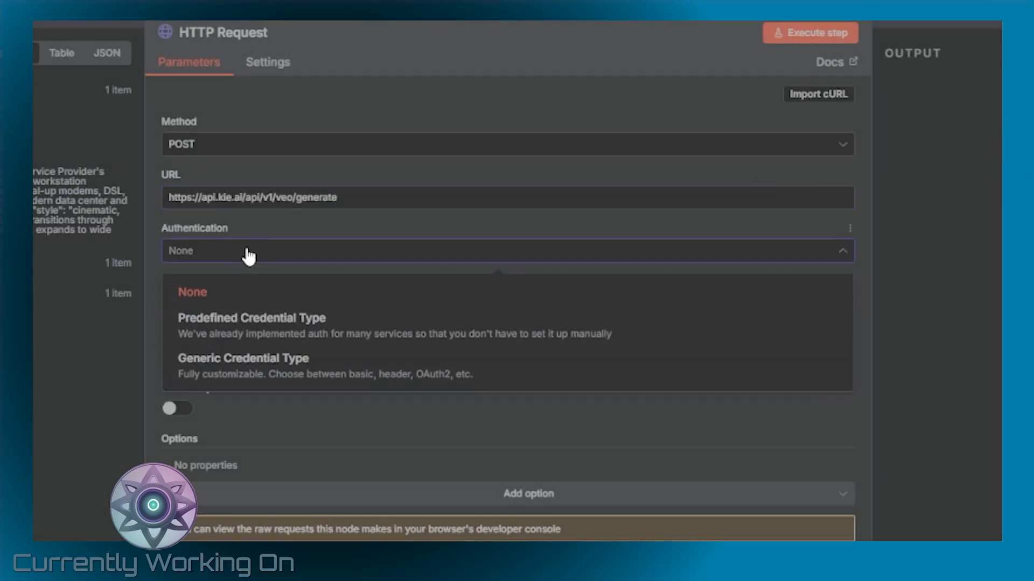
left_click(249, 373)
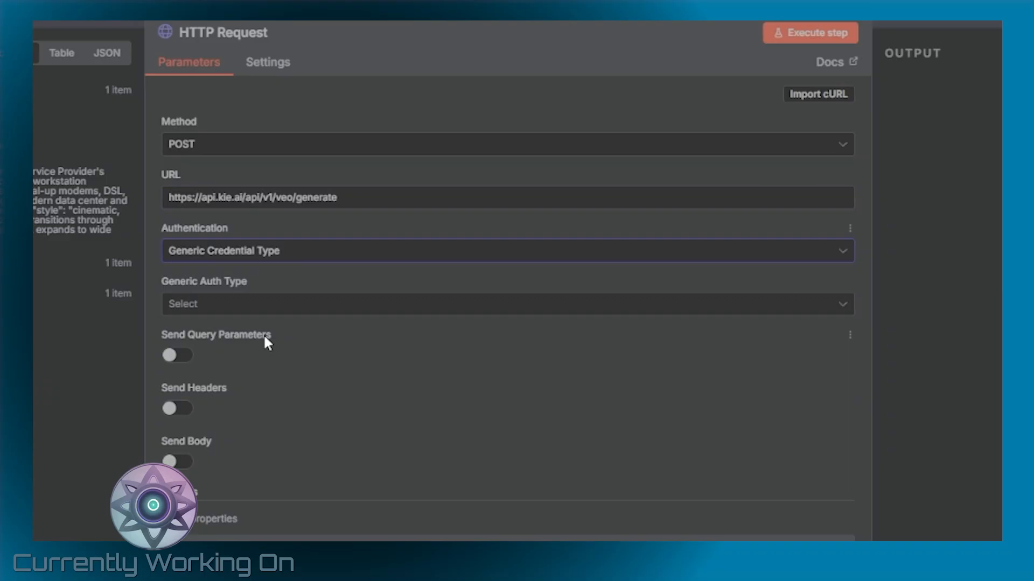
left_click(223, 314)
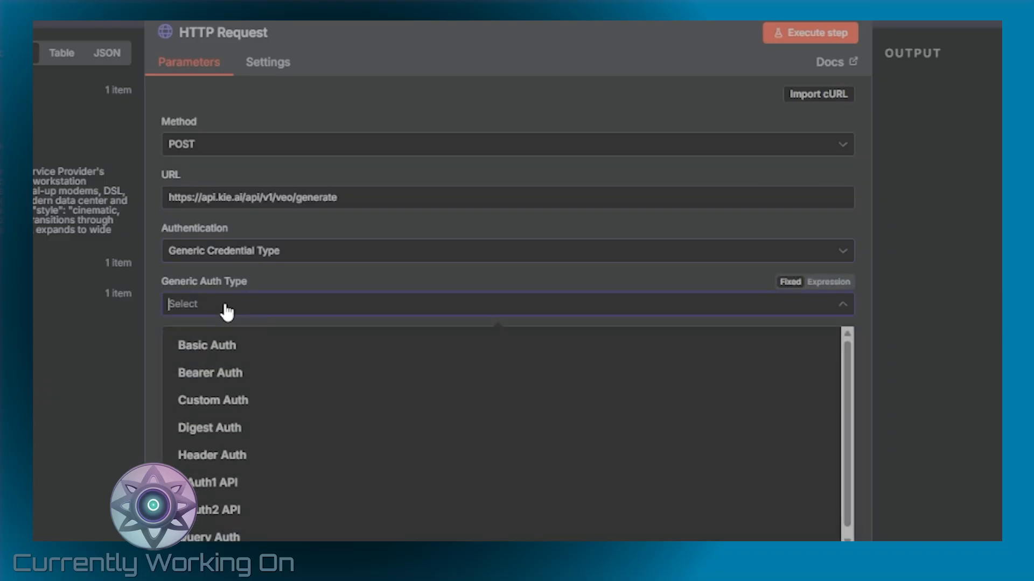
left_click(230, 459)
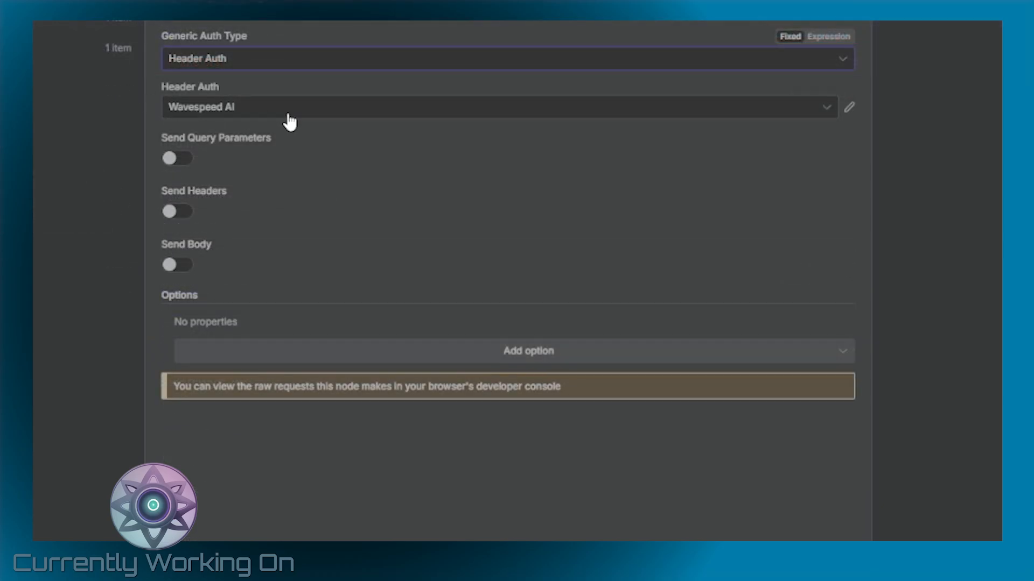
left_click(289, 115)
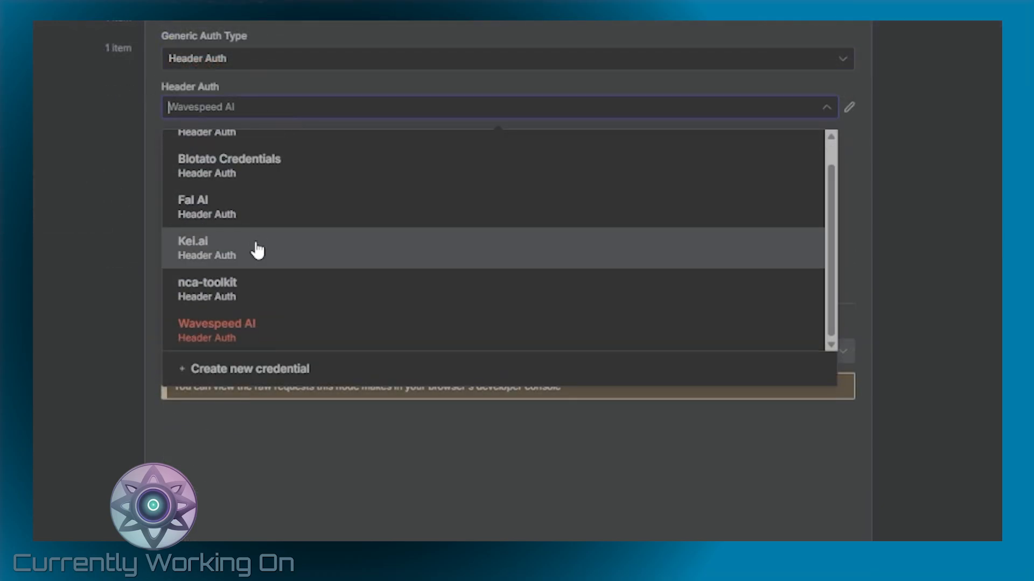
left_click(258, 250)
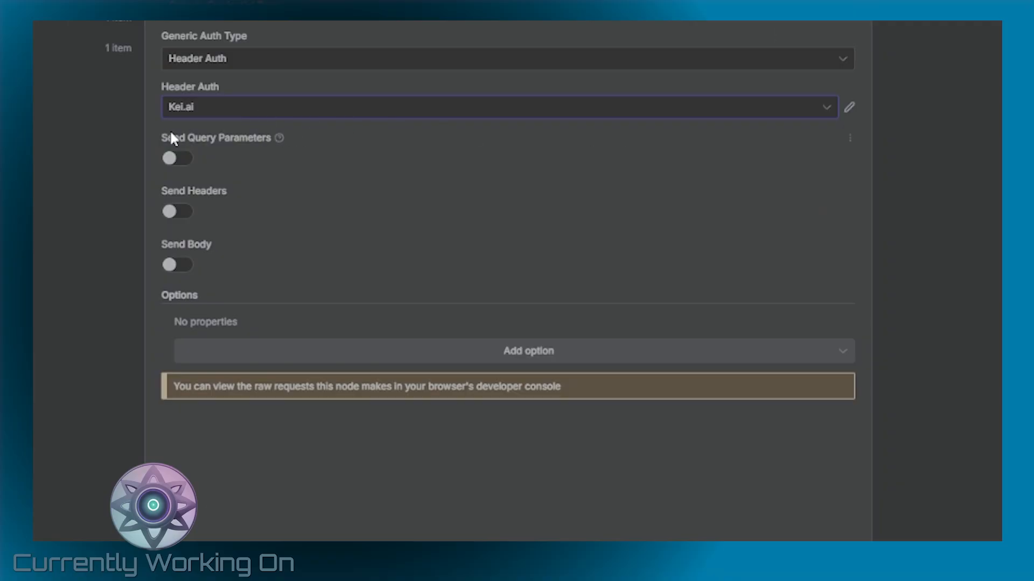
Create a new Header Auth credential titled "Kei.ai 2" with the header name Authorization
left_click(221, 114)
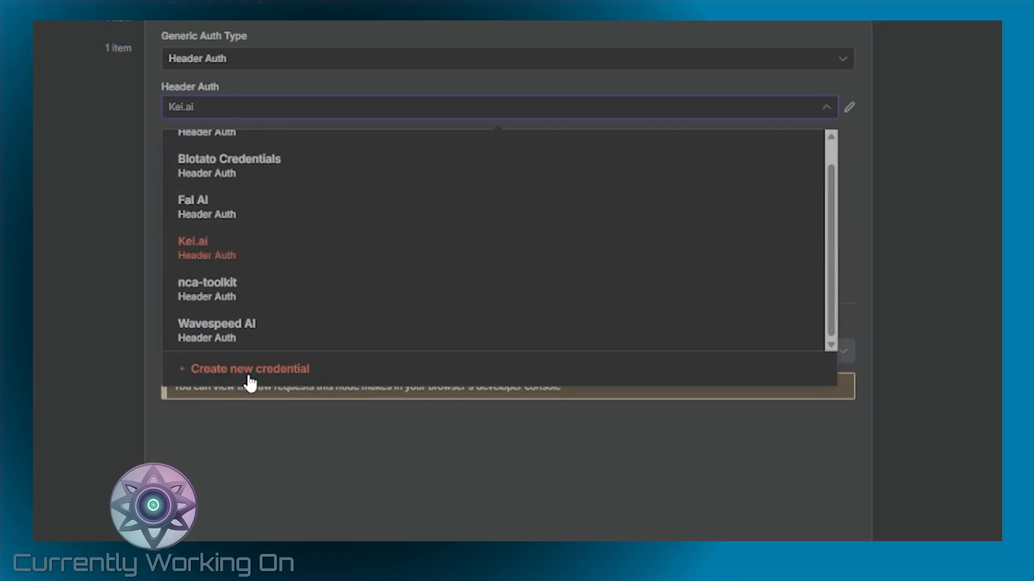
left_click(272, 371)
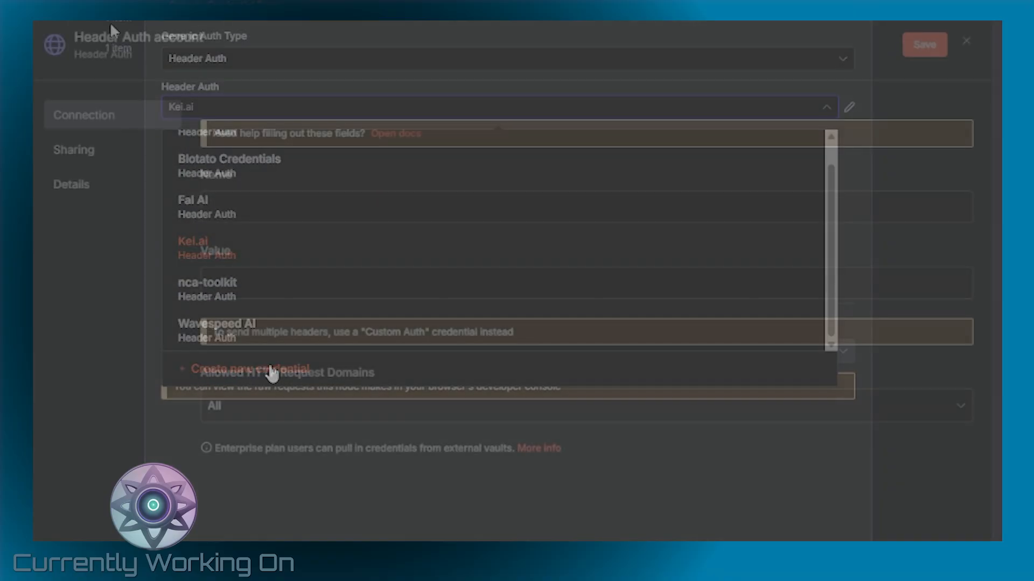
left_click(133, 36)
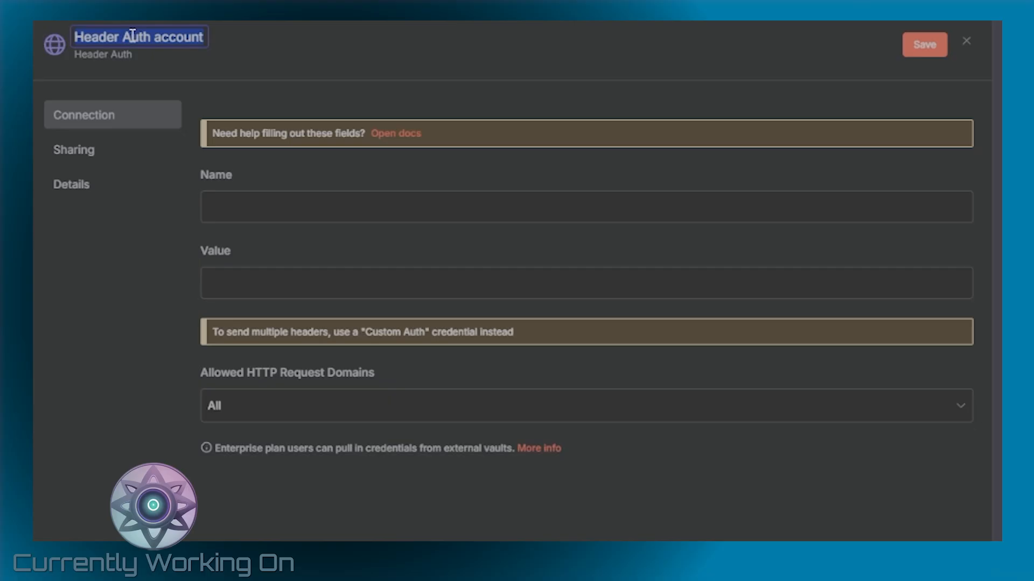
type("Kei.ai 2")
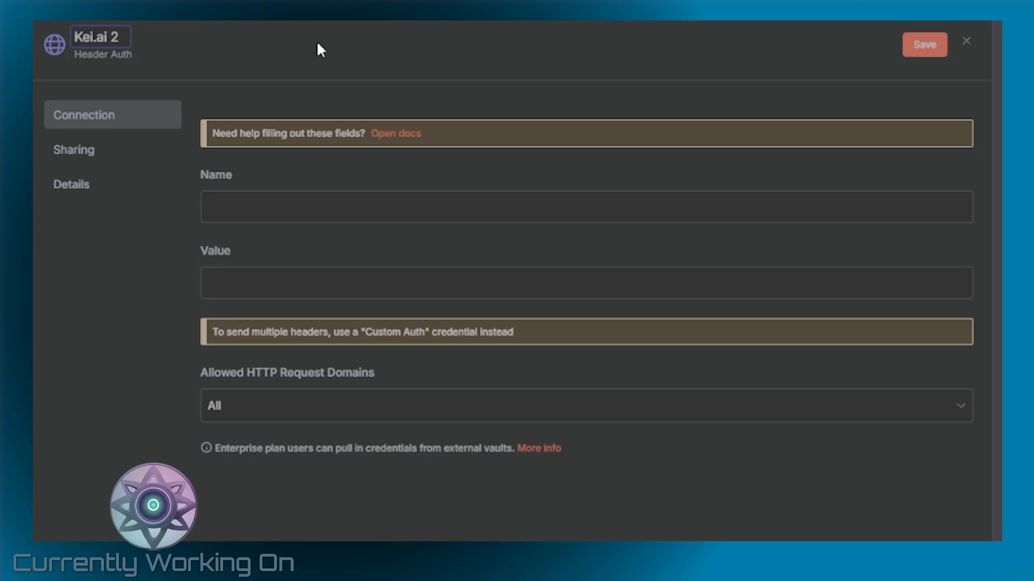
left_click(305, 215)
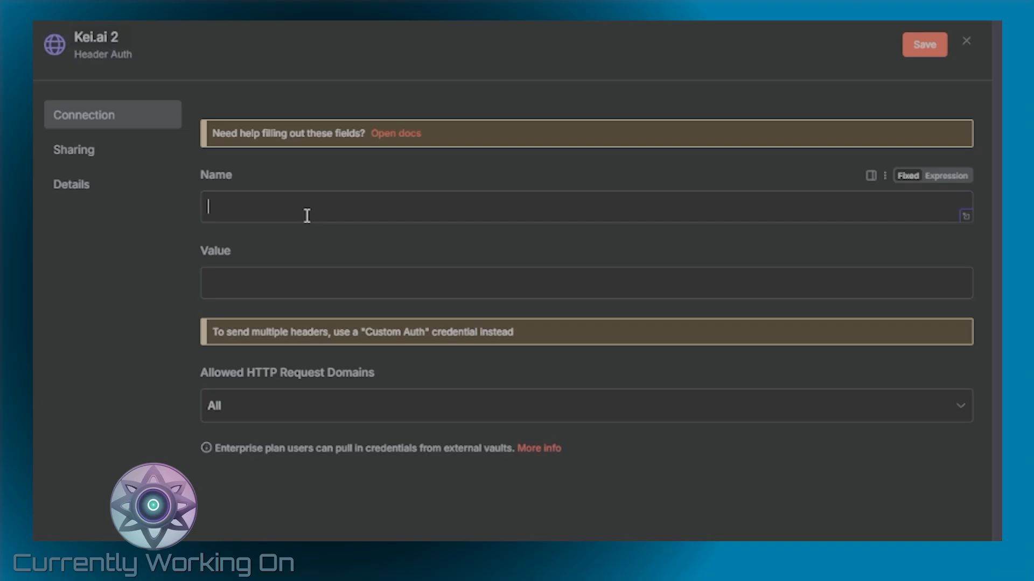
type("Authorization")
Copy the default API key from the KIE AI site and enter "Bearer" followed by that key as the credential's value
left_click(237, 273)
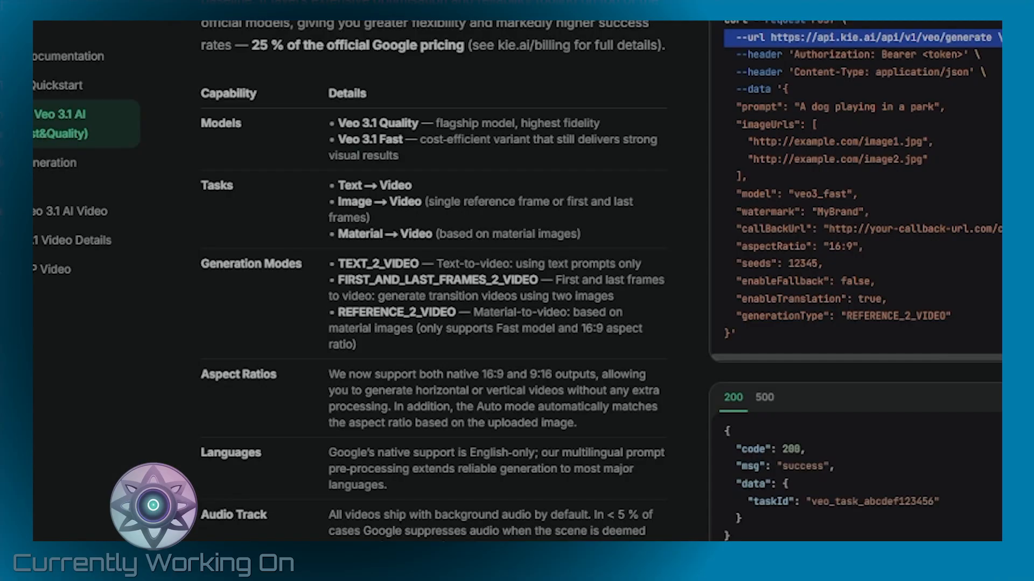
double_click(896, 53)
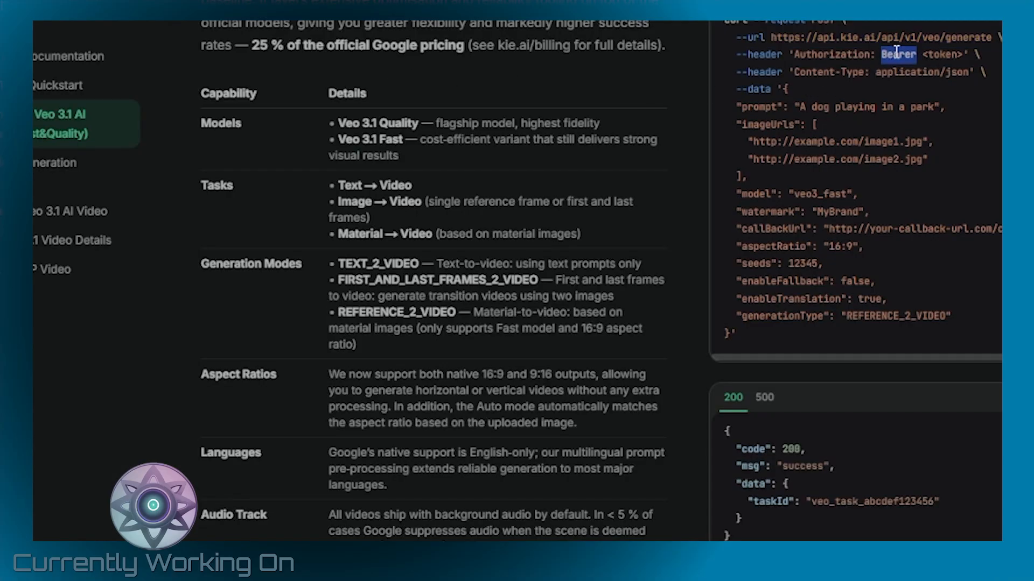
double_click(943, 54)
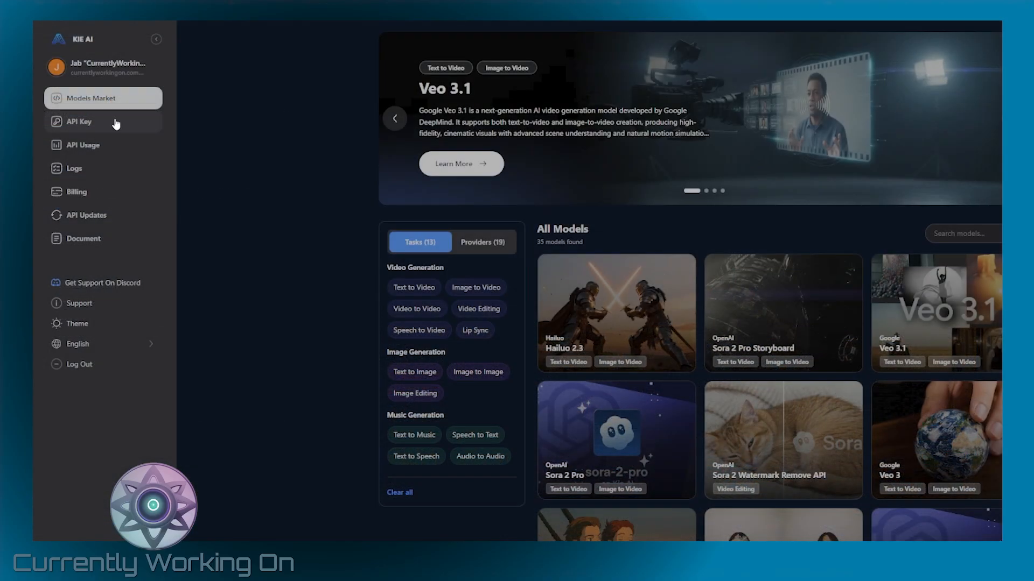
left_click(115, 124)
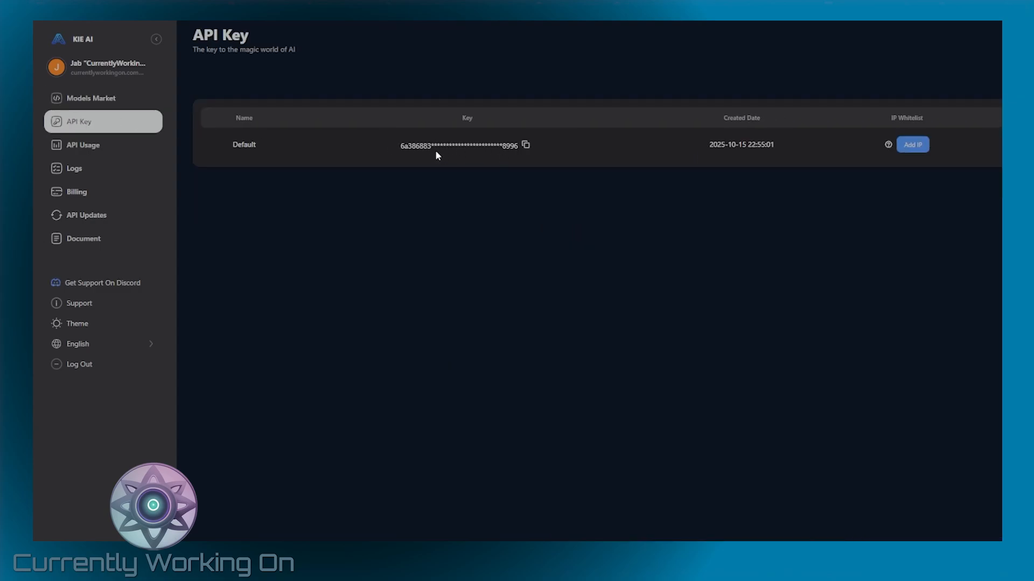
left_click(526, 146)
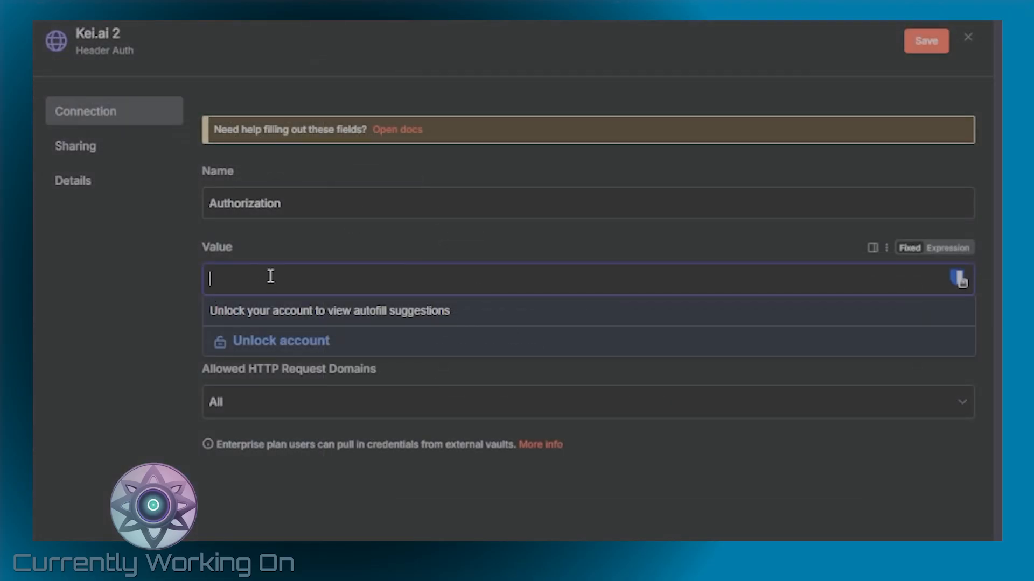
type("Bearer")
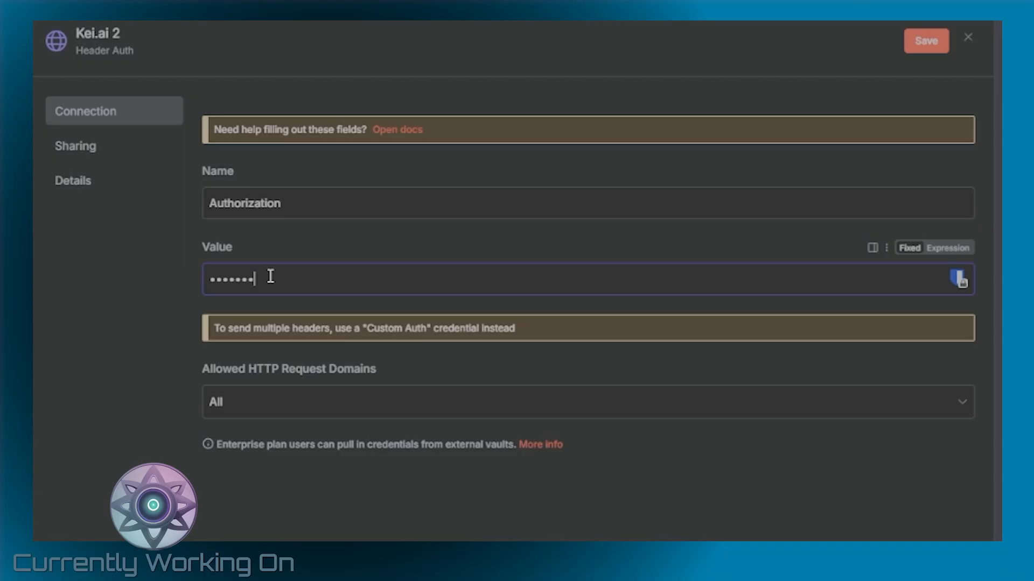
key("ctrl+v")
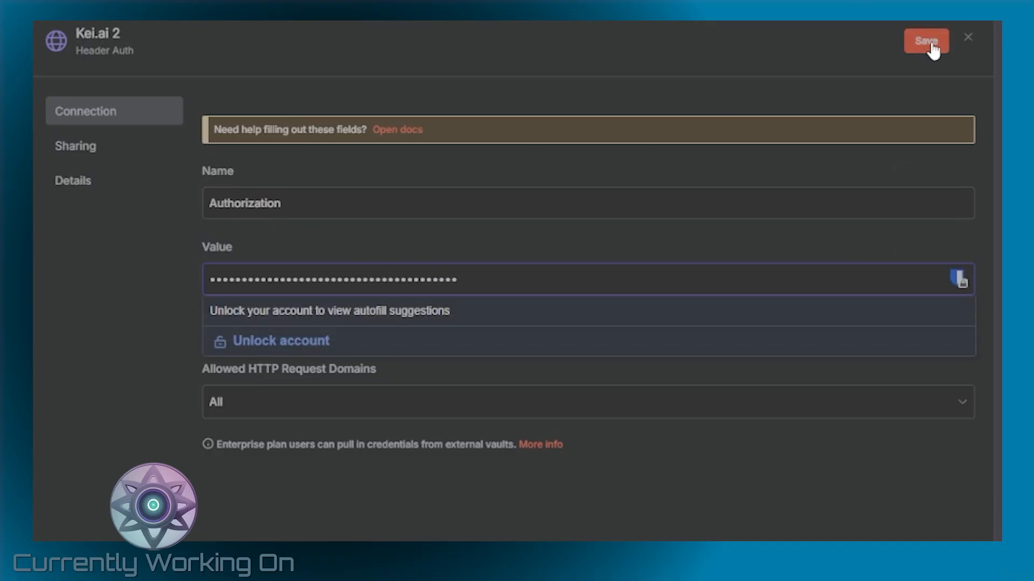
Save the Kei.ai 2 credential and return to the HTTP Request node's parameters
left_click(931, 44)
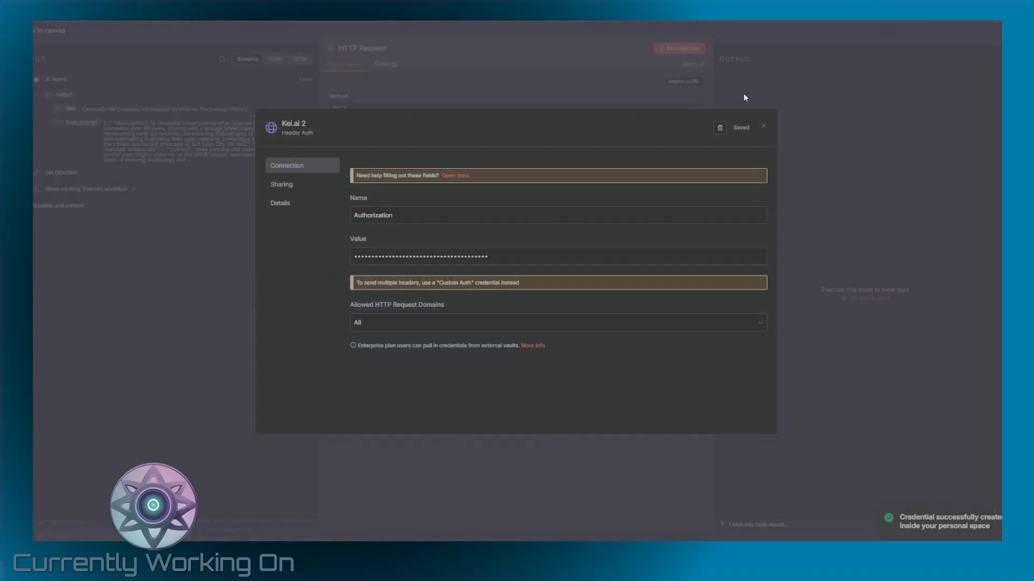
left_click(763, 128)
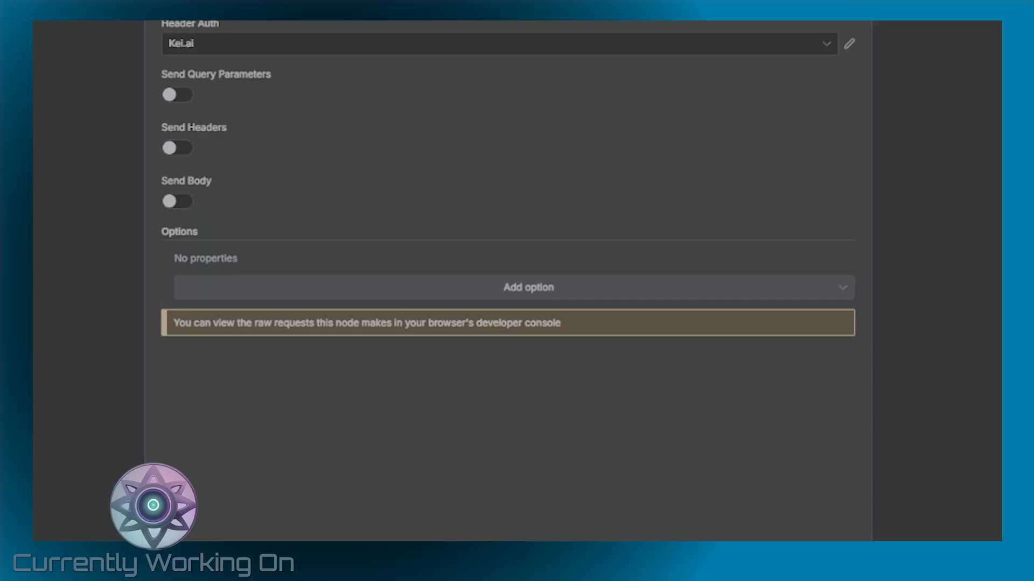
Enable a request body with content type Raw and set its MIME type to application/json
left_click(182, 203)
left_click(189, 259)
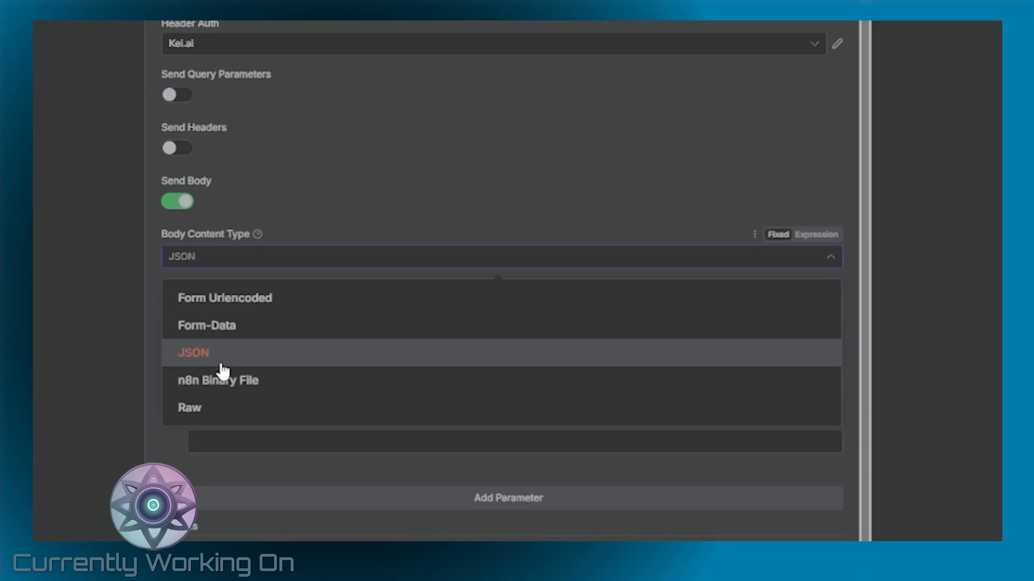
left_click(228, 414)
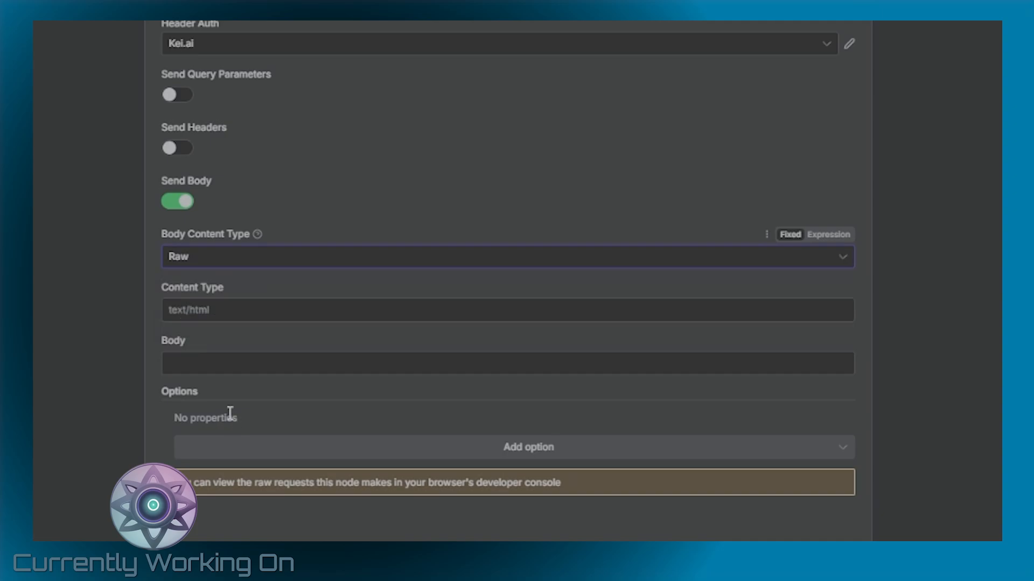
left_click(255, 311)
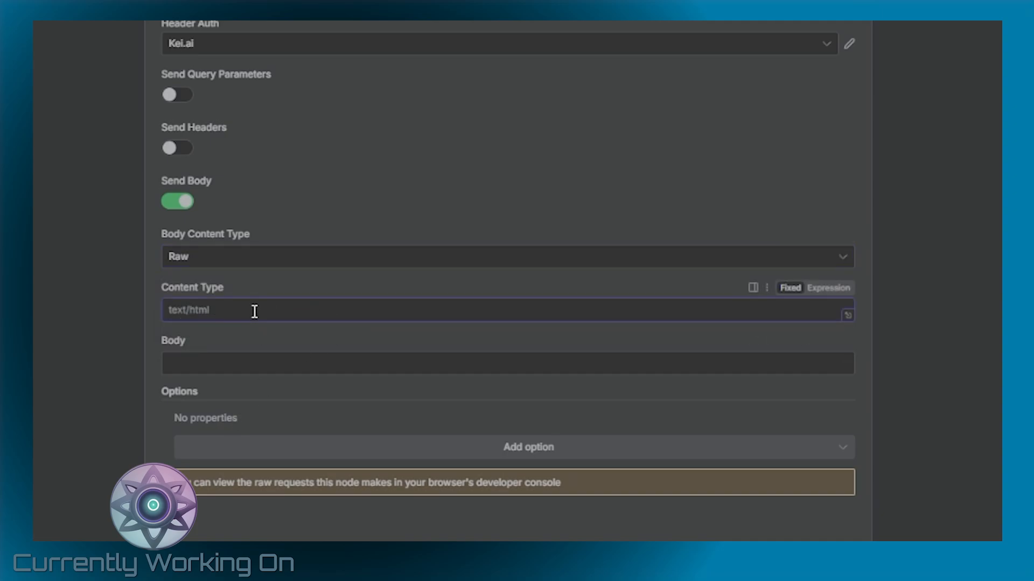
type("application/json")
Set the body to a JSON expression with the agent's stringified final_prompt as prompt, plus model and aspectRatio from Set Direction
key("alt+Tab")
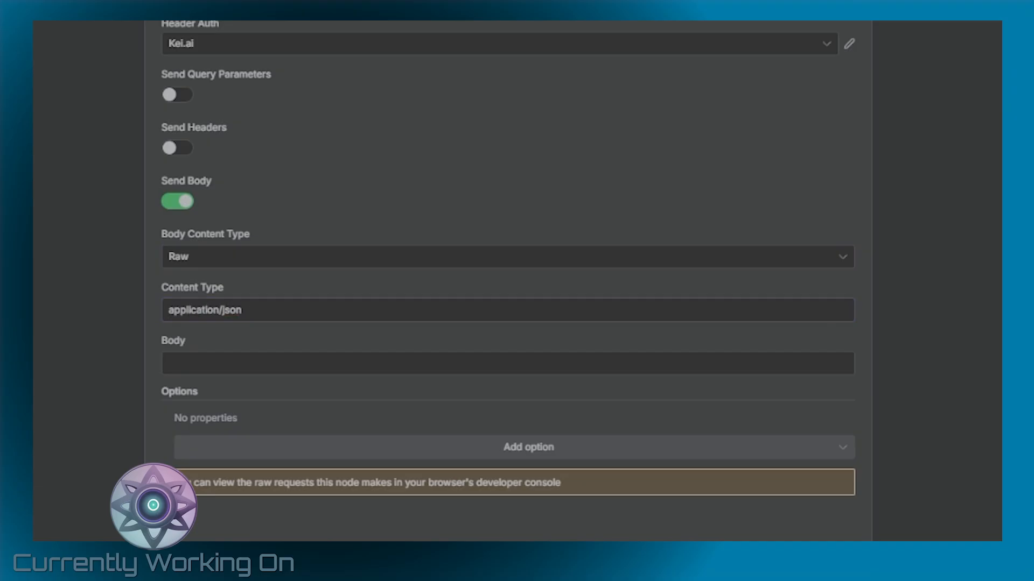
left_click(260, 361)
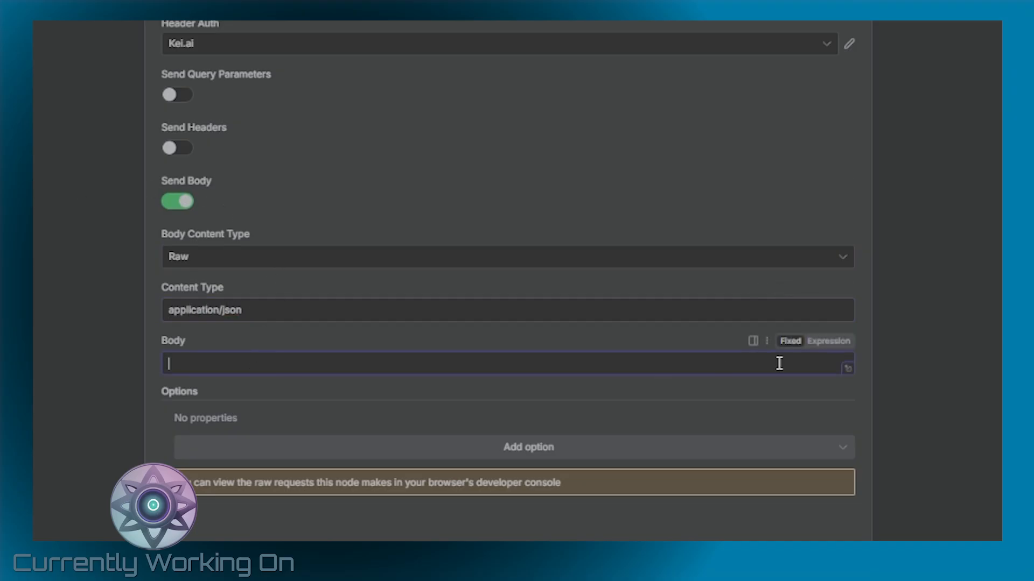
left_click(828, 343)
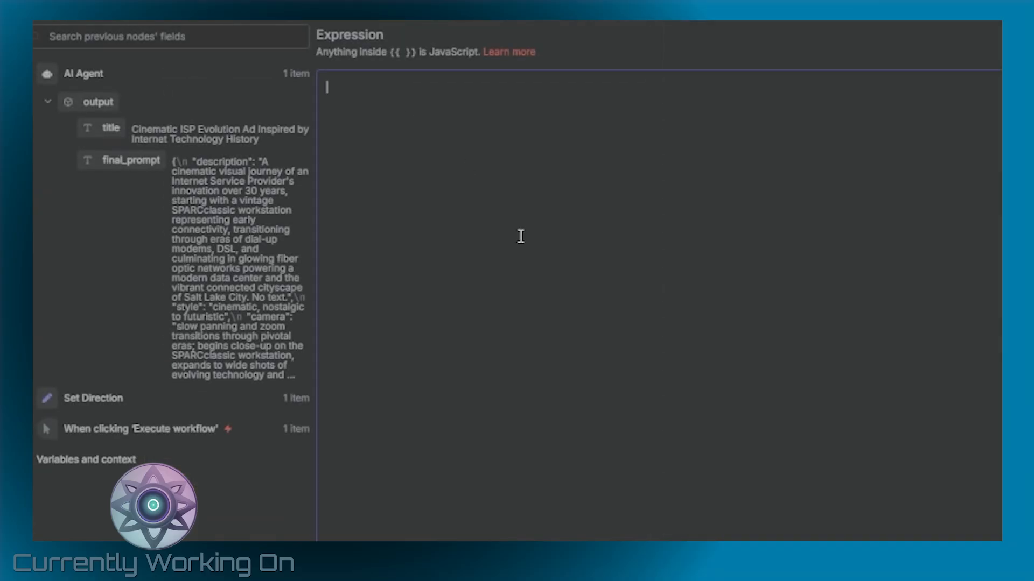
key("ctrl+v")
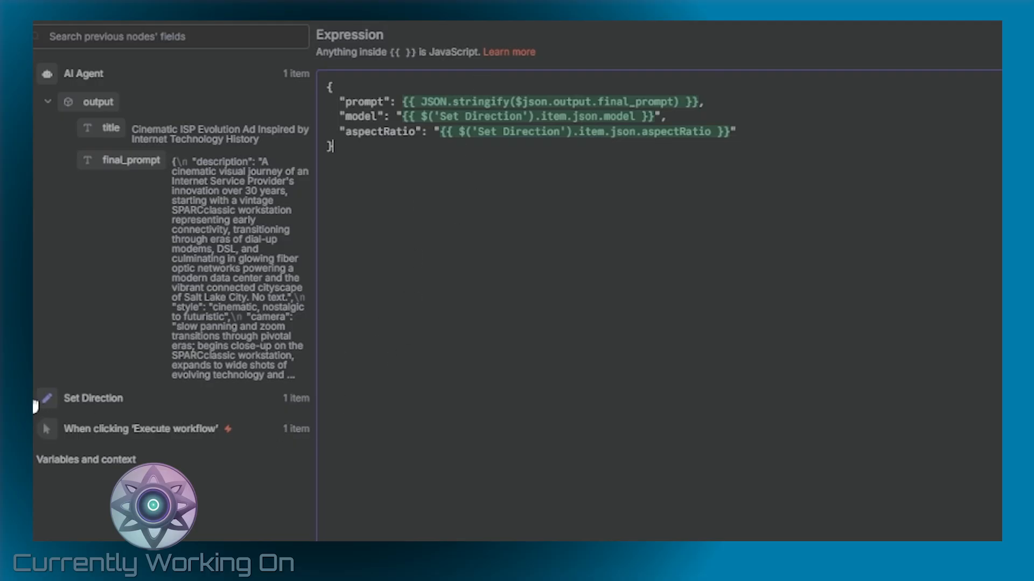
Try inserting the AI Agent's final_prompt field at the end of the prompt line in the body expression
left_click(36, 403)
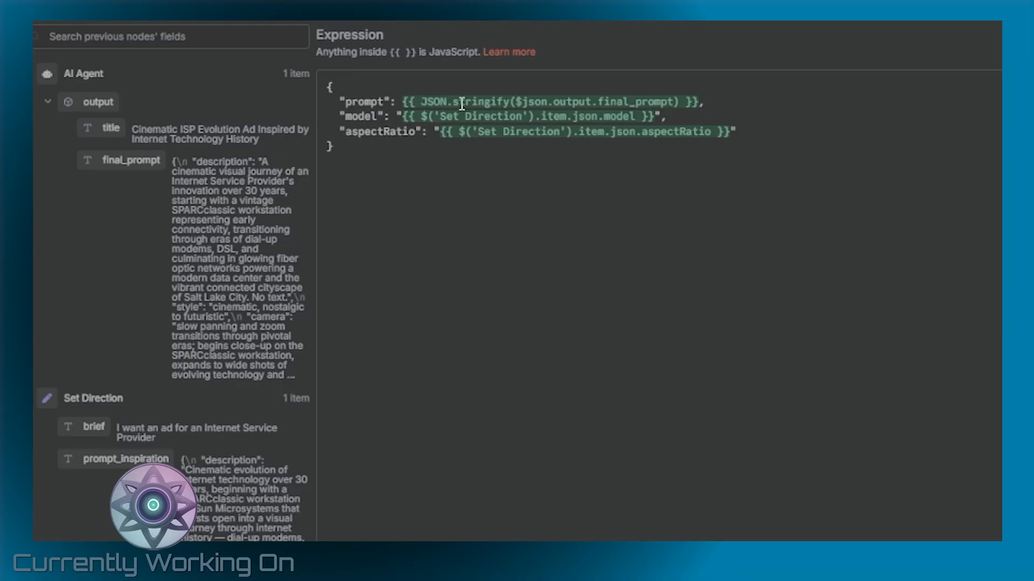
left_click_drag(115, 156, 767, 105)
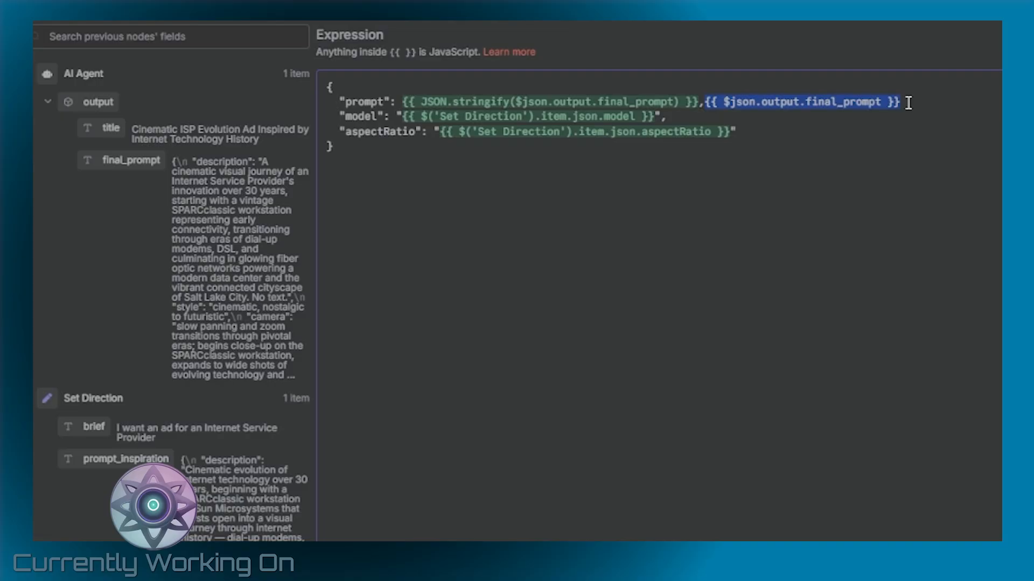
Close the body expression, execute the HTTP Request node to submit the video job, and return to the canvas
key("Escape")
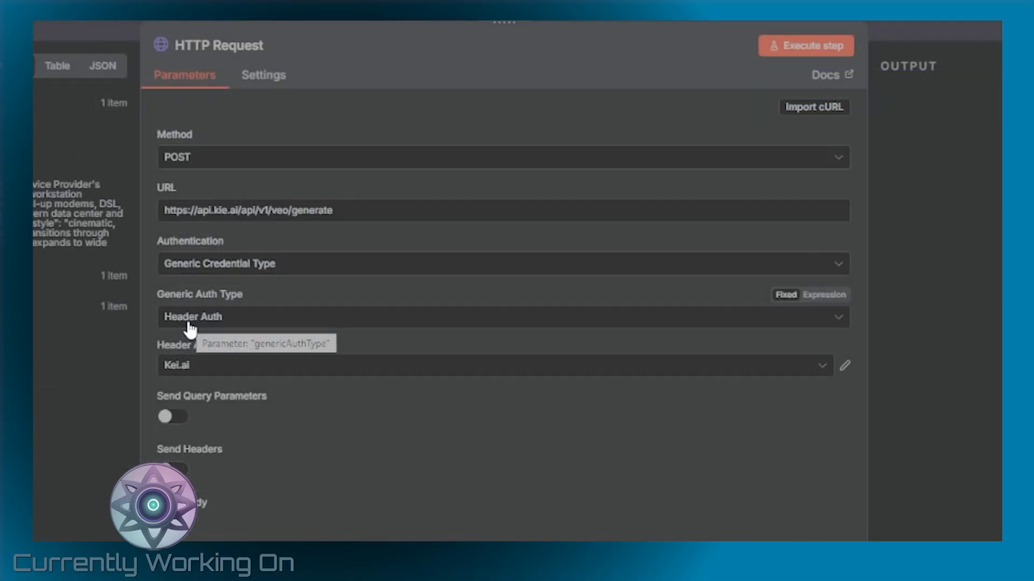
left_click(827, 48)
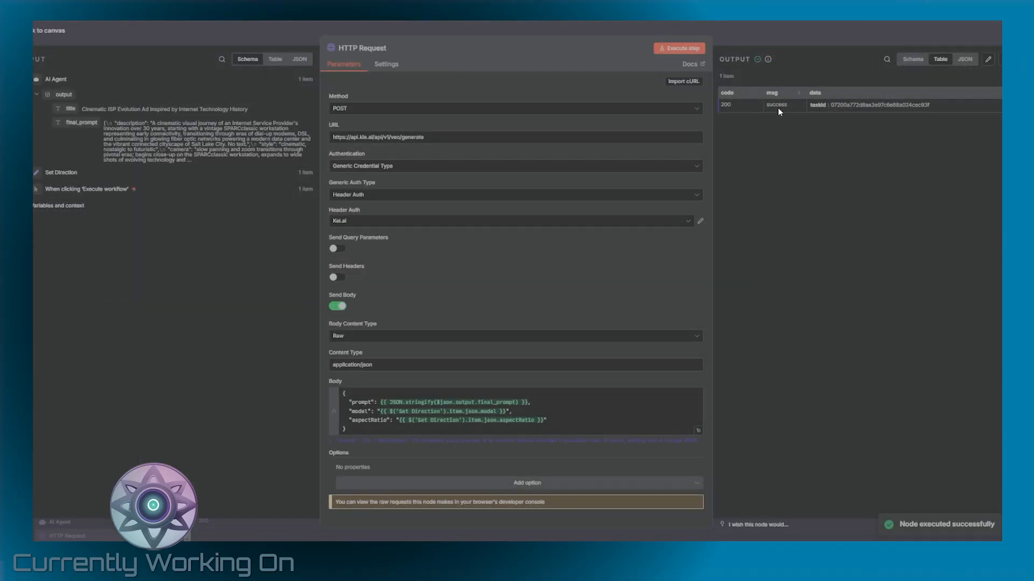
left_click(768, 34)
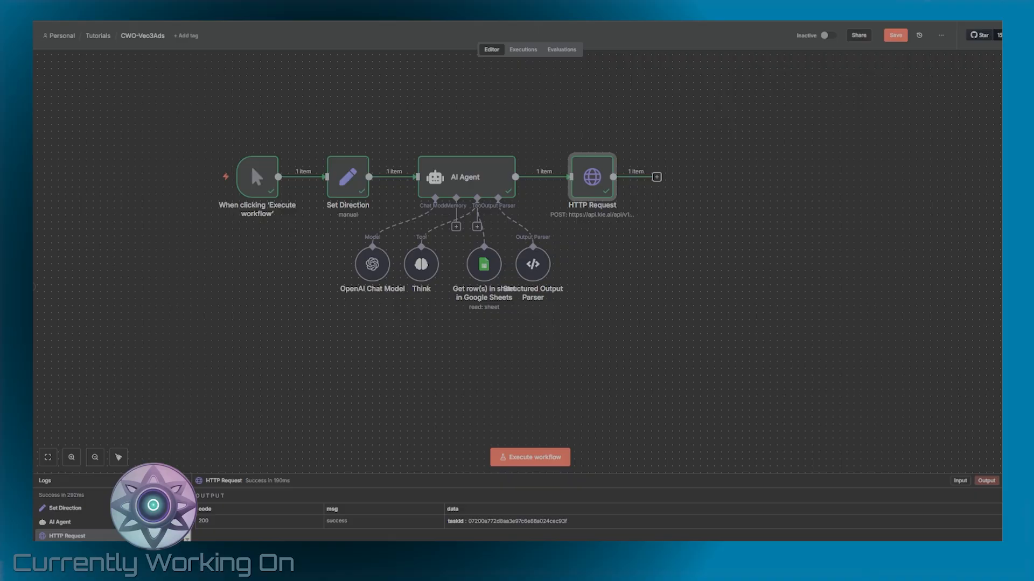
Add a Wait node after the HTTP Request and set its wait amount to 600 seconds
left_click(656, 176)
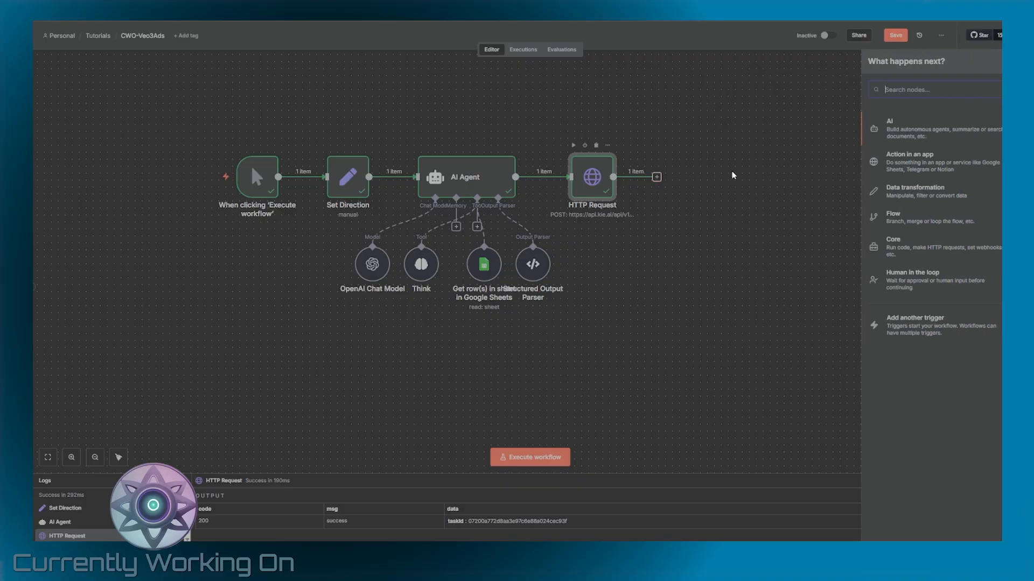
type("wait")
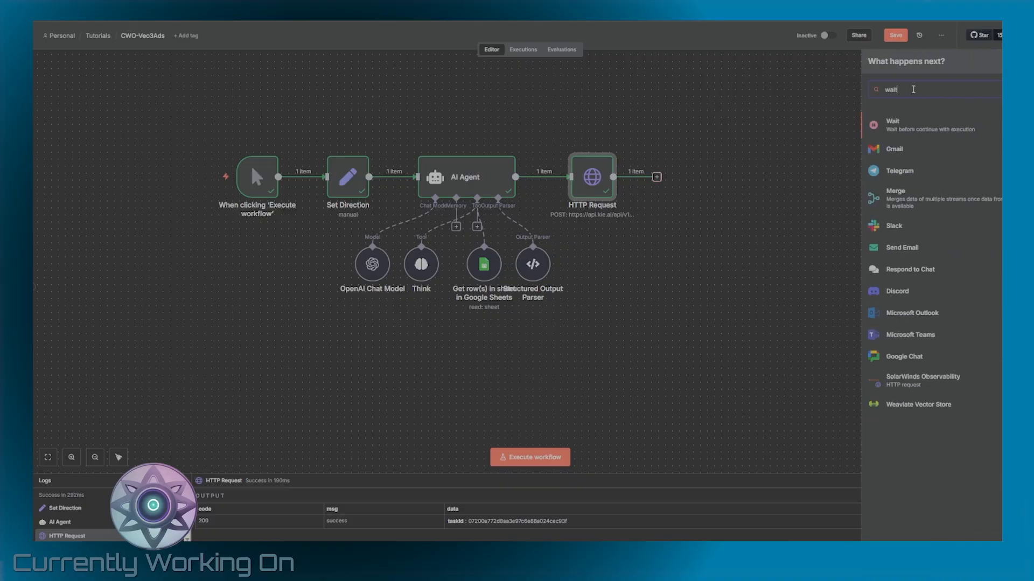
left_click(889, 132)
left_click_drag(378, 125, 272, 122)
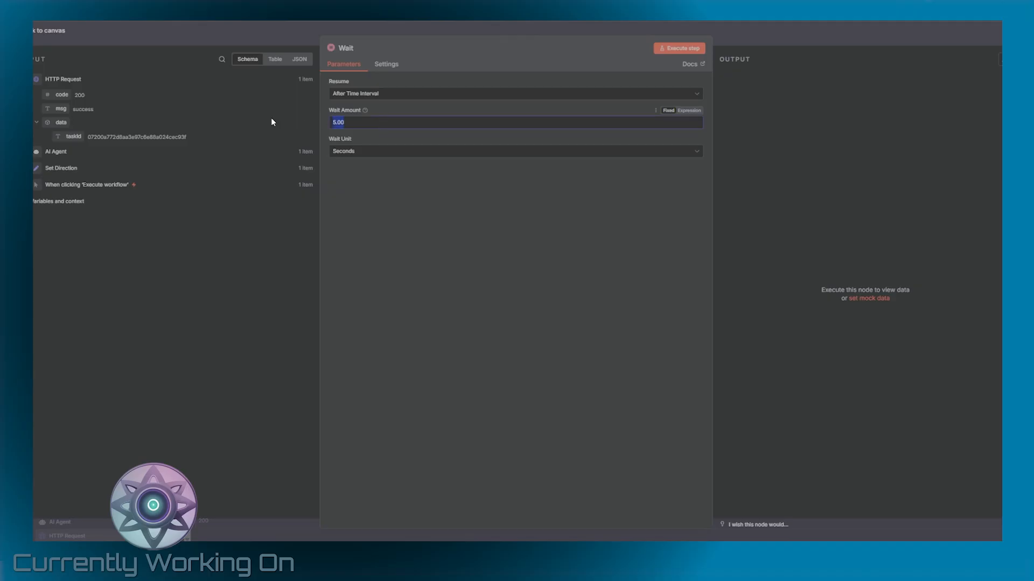
type("600")
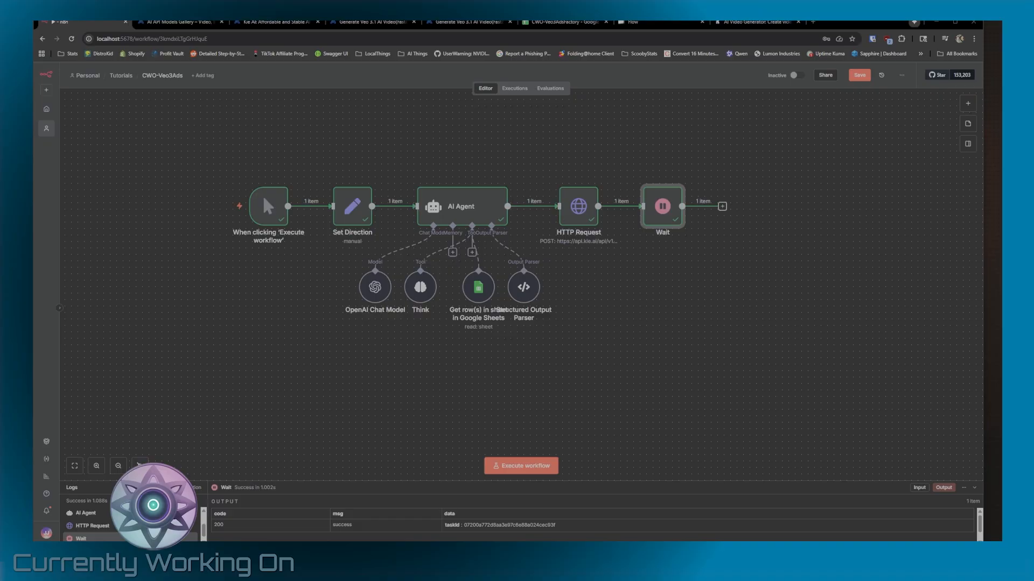
left_click(721, 206)
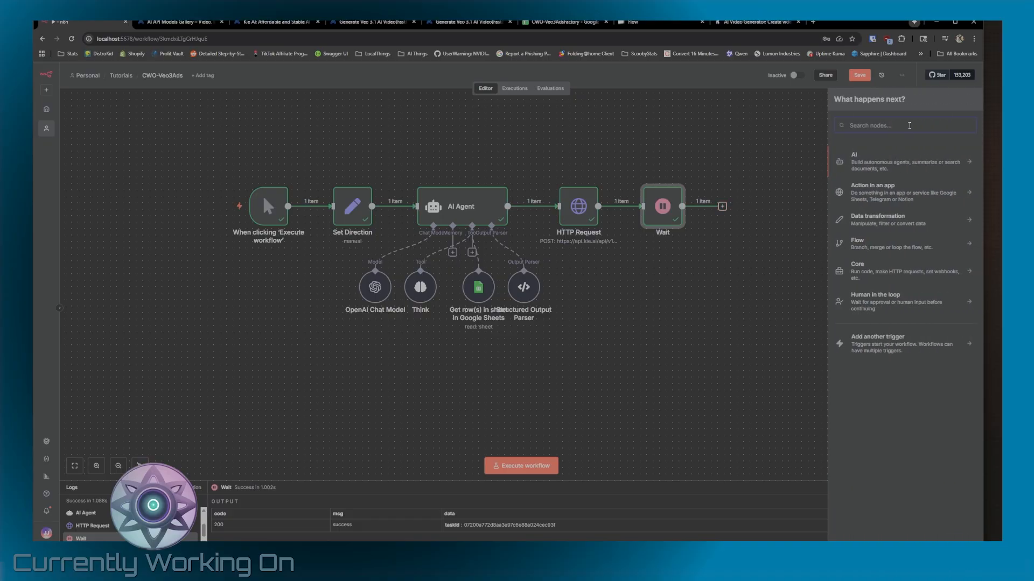
type("http")
left_click(885, 162)
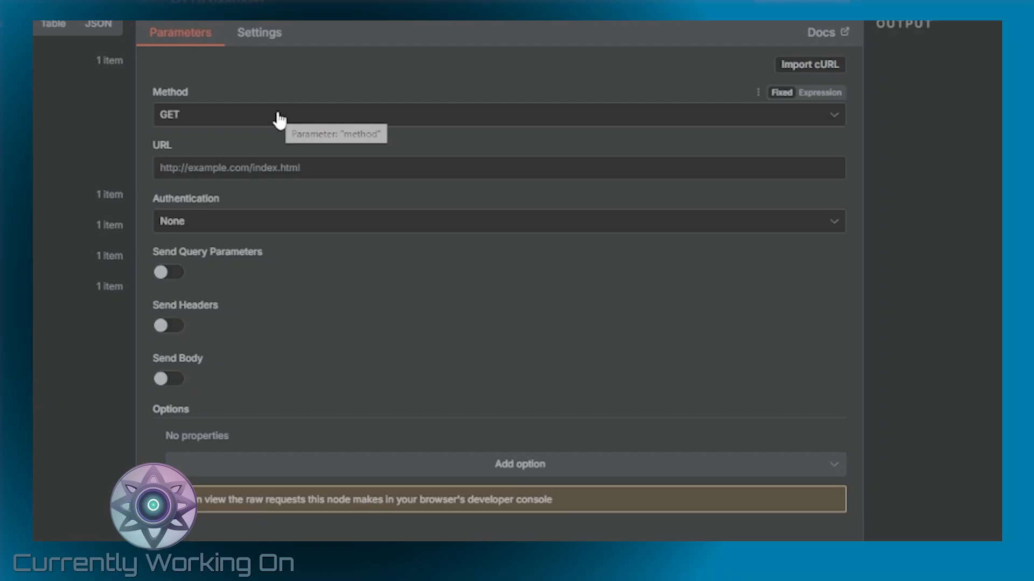
left_click(352, 164)
type("https://api.kie.ai/api/v1/veo/record-info")
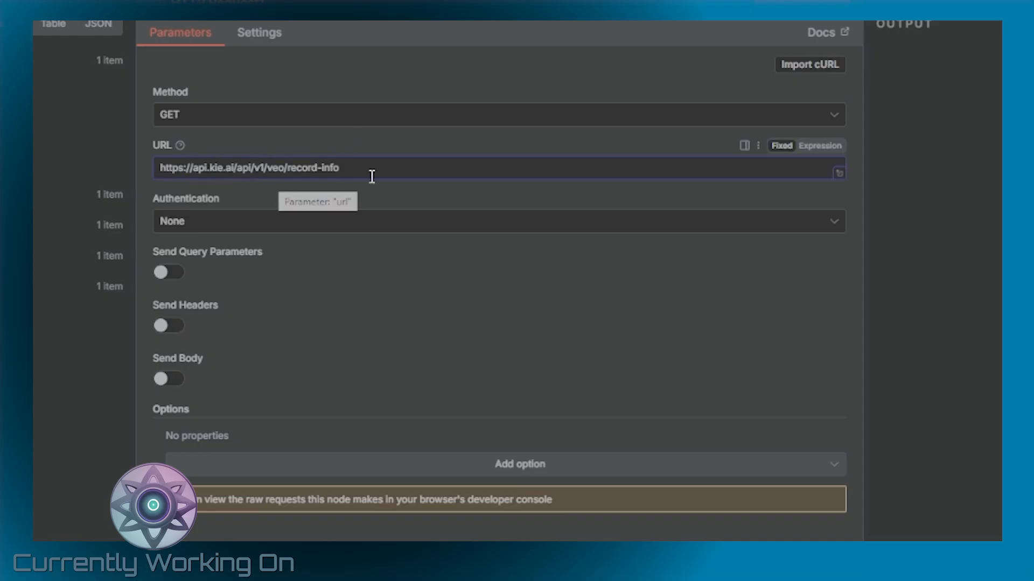
Set the GET request's authentication to Generic Credential Type with Header Auth and the Kei.ai credential
left_click(258, 228)
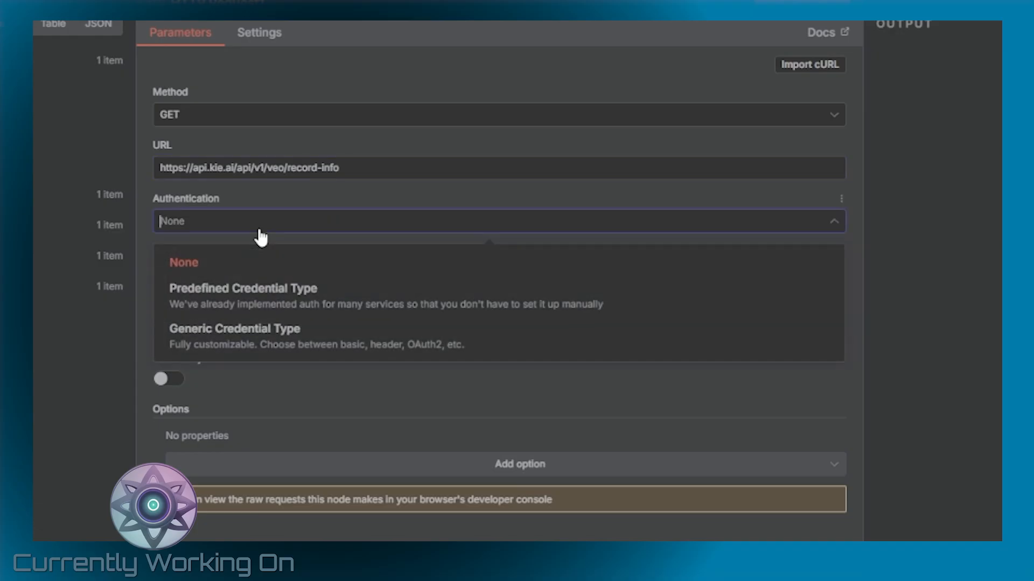
left_click(243, 342)
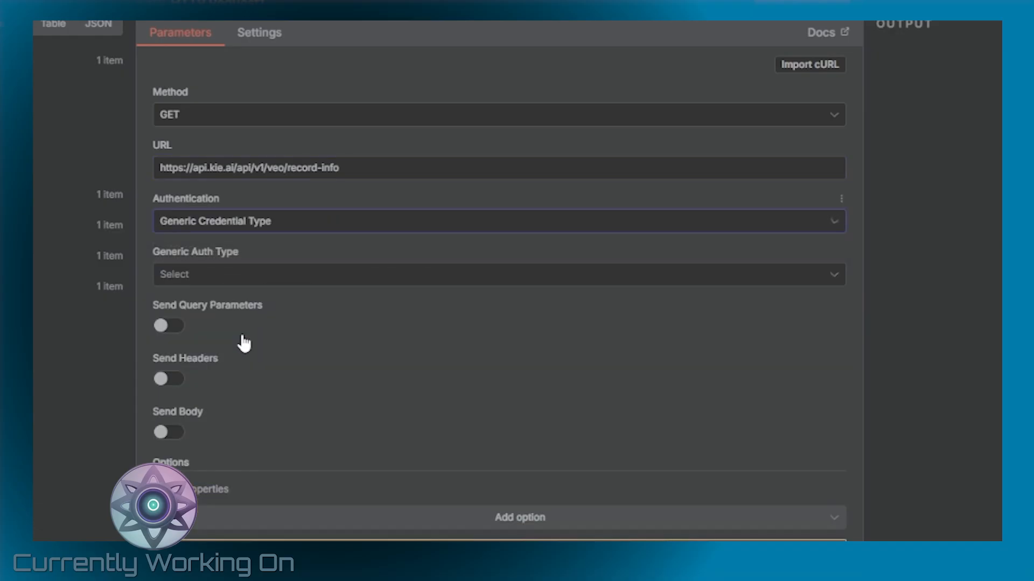
left_click(234, 277)
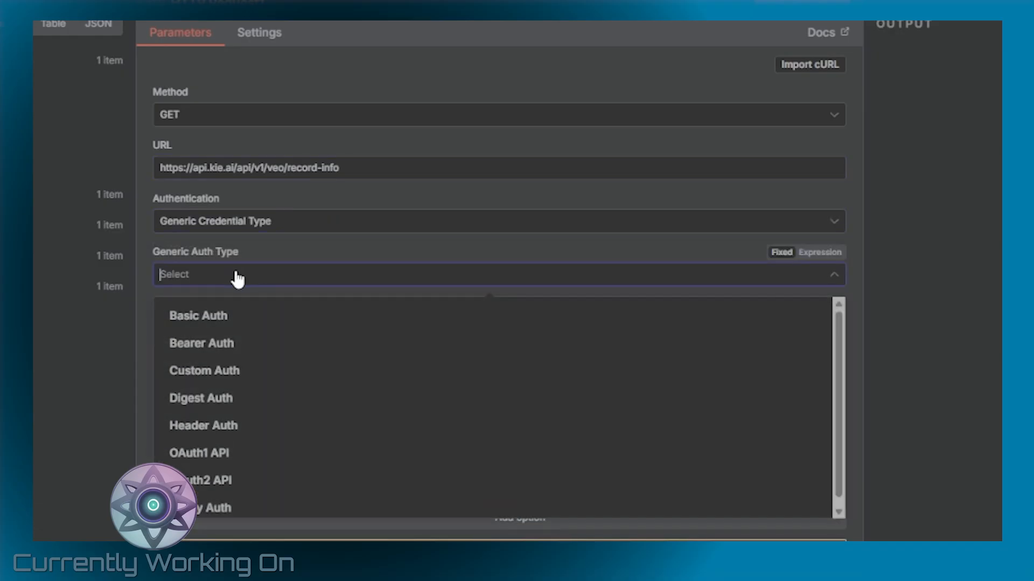
left_click(240, 437)
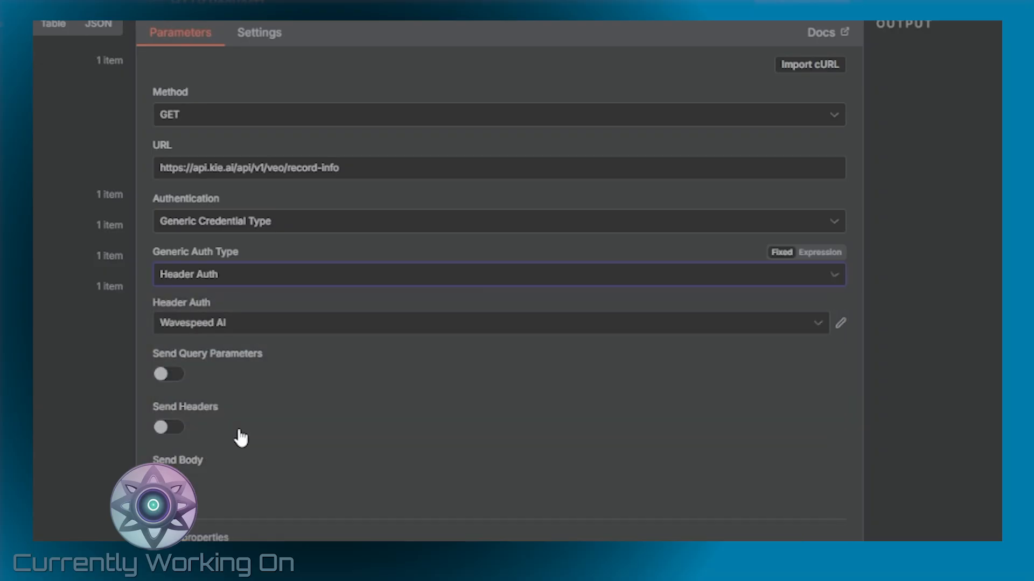
left_click(260, 328)
scroll(237, 425, "down", 2)
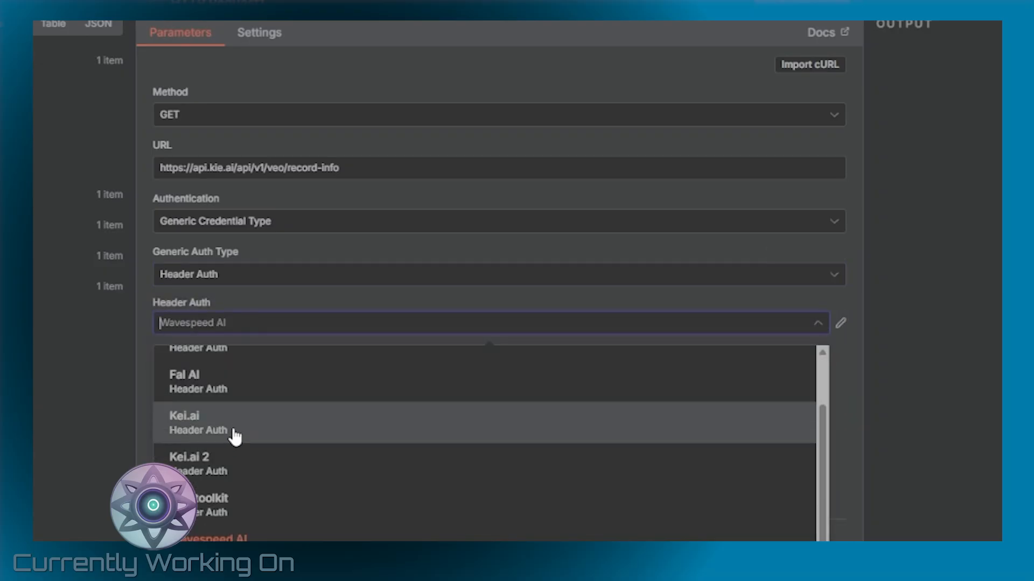
left_click(236, 437)
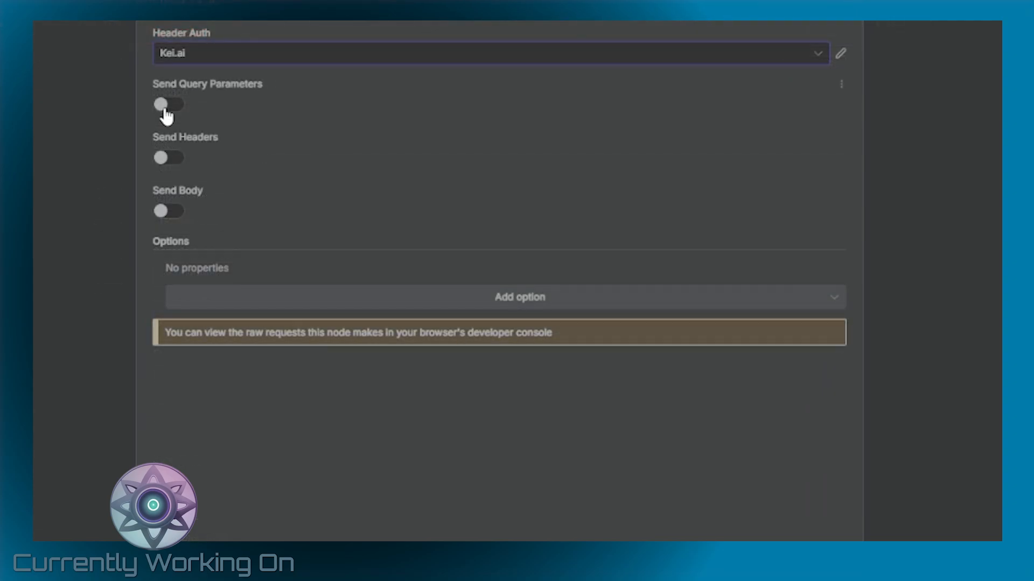
Add a query parameter named taskid with the Wait node's taskId as its value, and execute the node
left_click(166, 115)
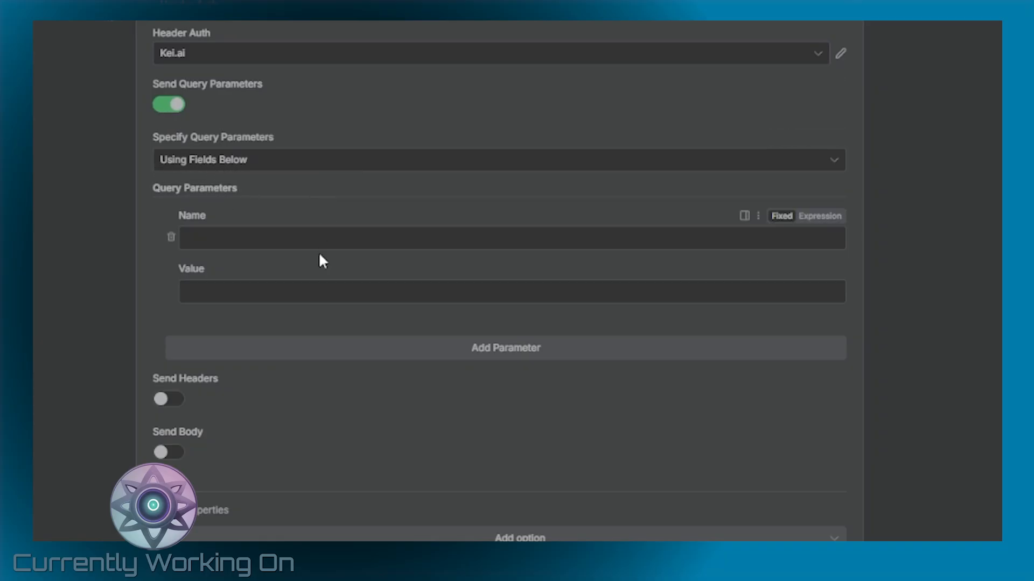
left_click(275, 245)
type("taskId")
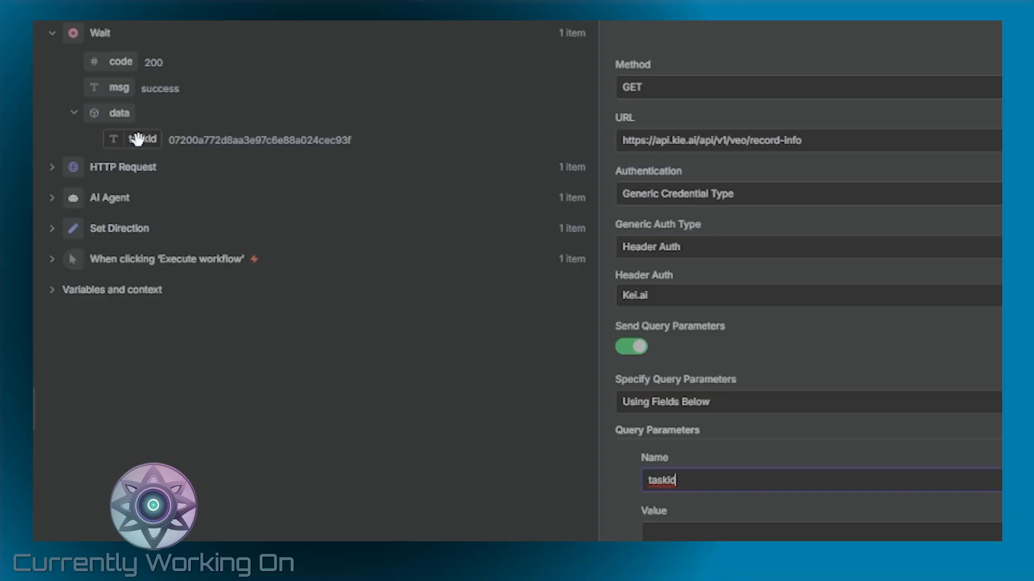
left_click_drag(135, 137, 751, 536)
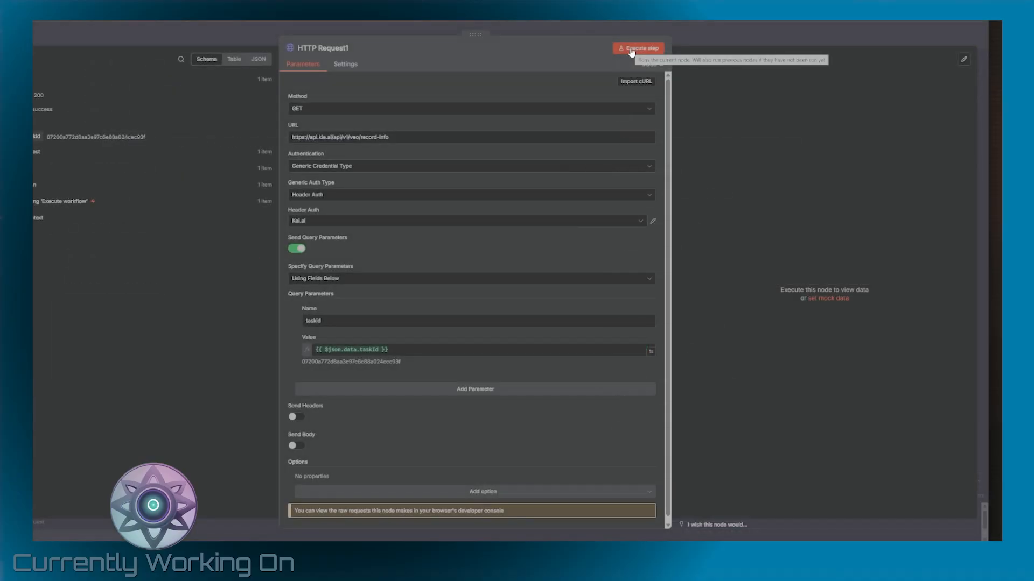
left_click(631, 49)
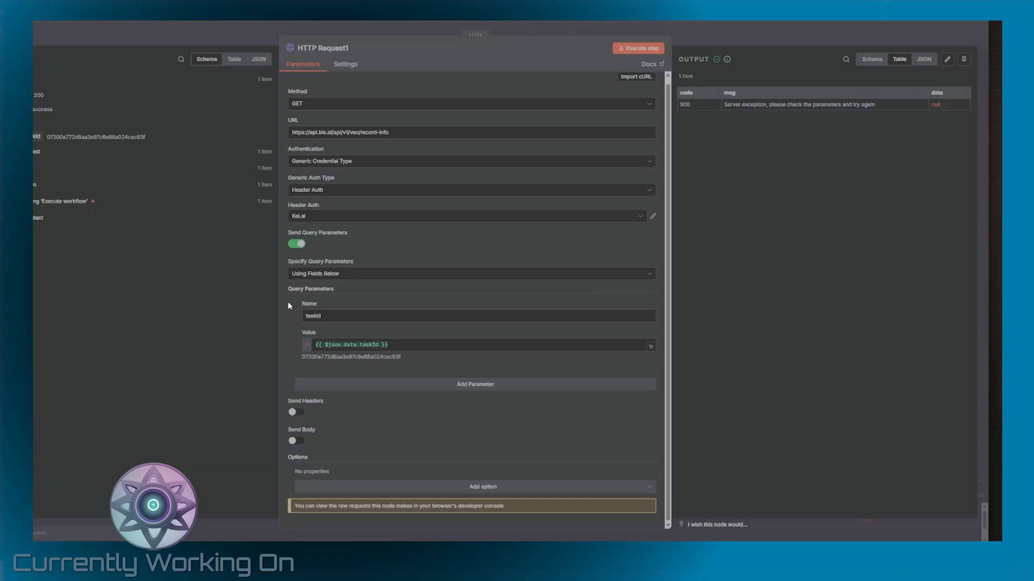
Correct the query parameter's name to taskId with a capital I and execute the node again
left_click(354, 316)
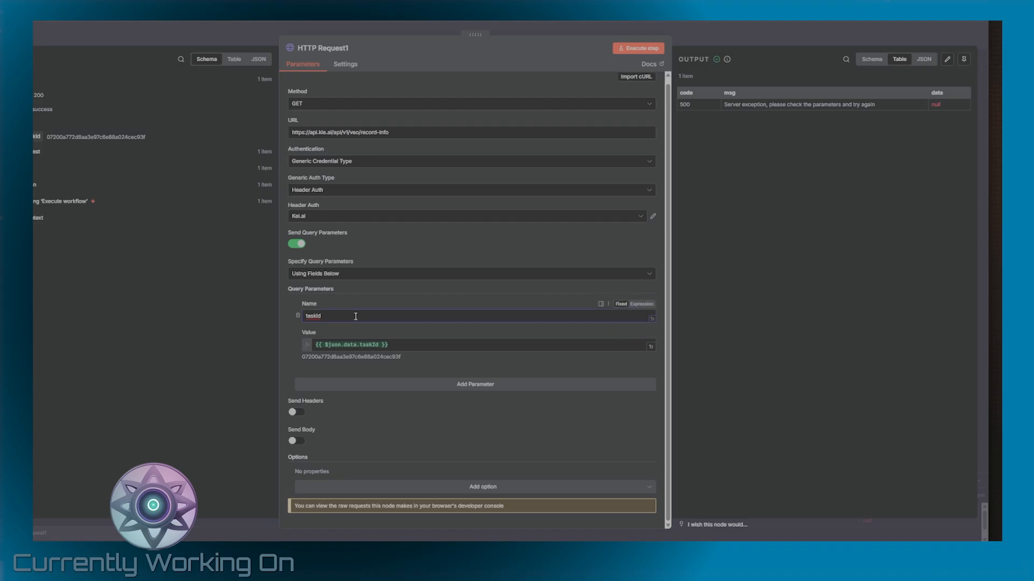
key("BackSpace")
key("BackSpace")
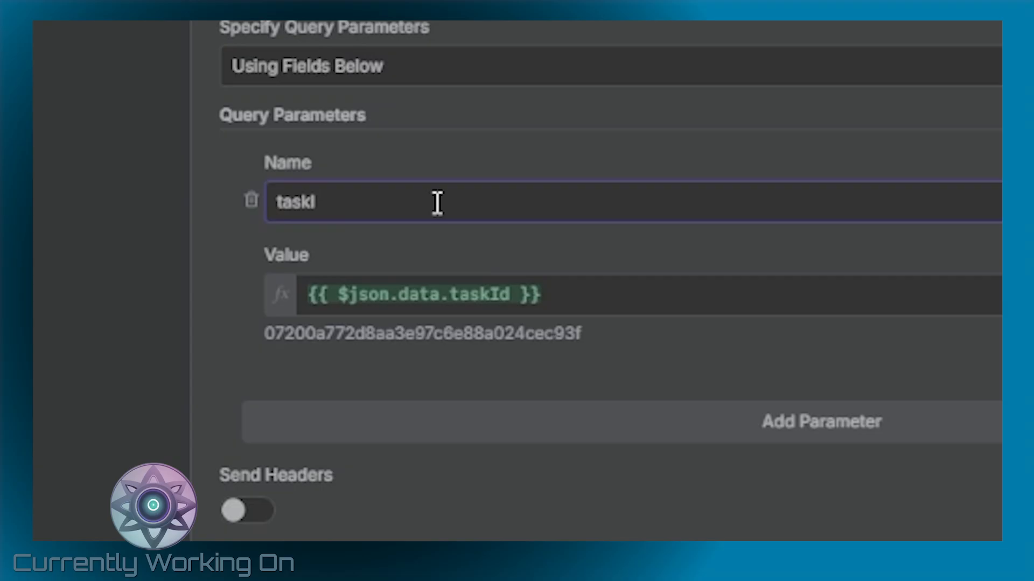
type("Id")
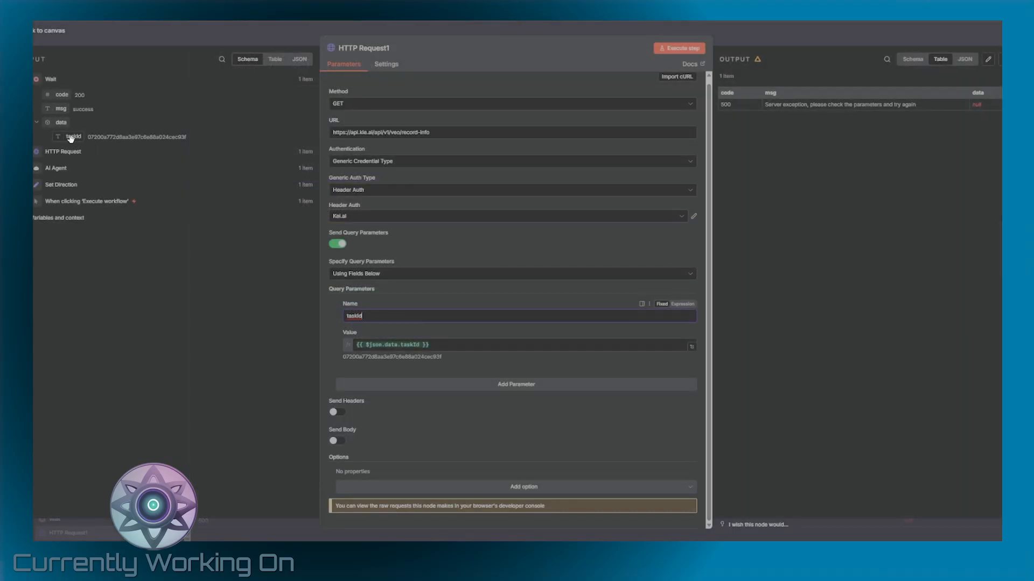
left_click(681, 50)
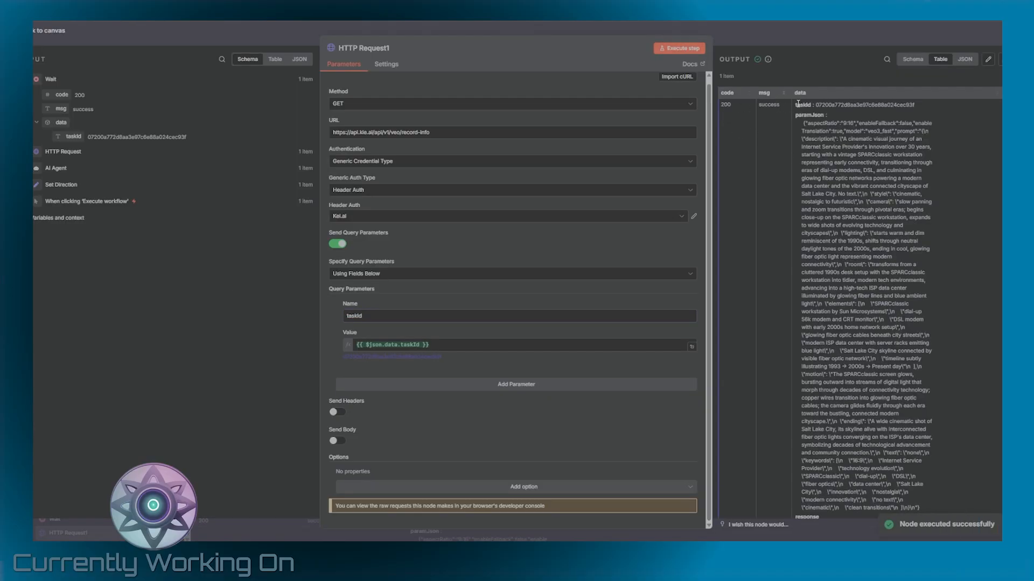
Add a Google Sheets Append row in sheet node after HTTP Request1
scroll(835, 279, "down", 5)
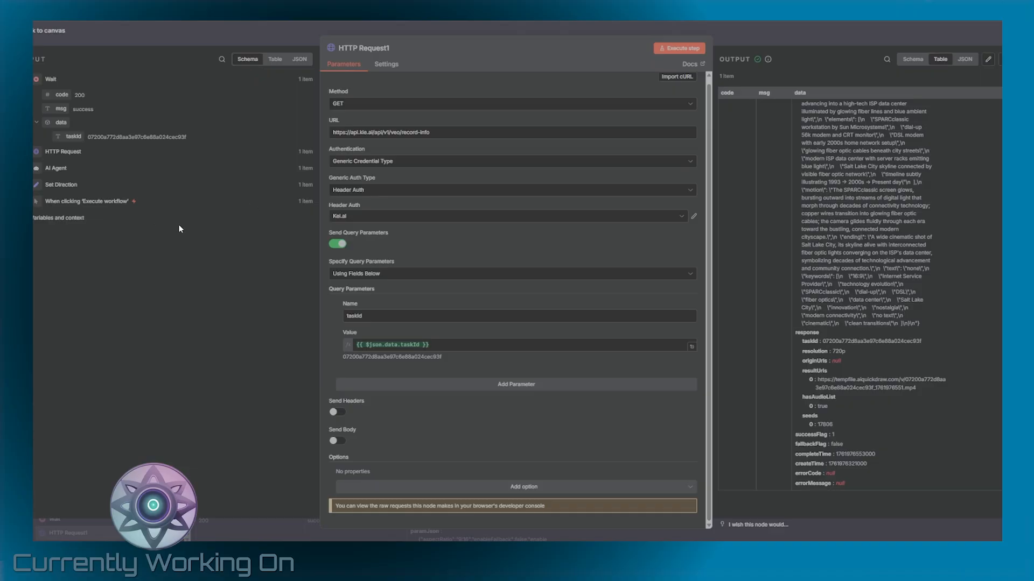
left_click(822, 34)
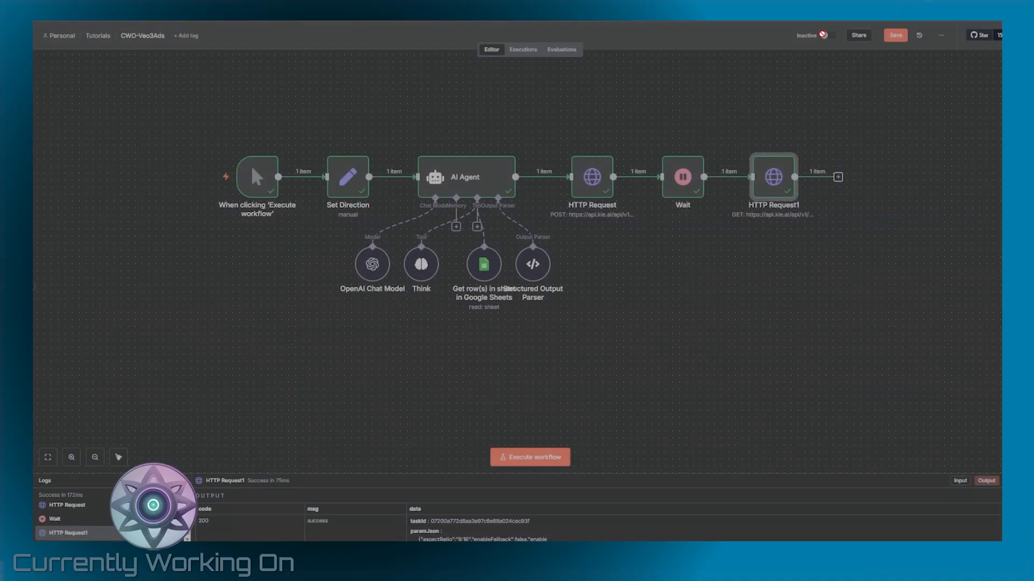
left_click(838, 178)
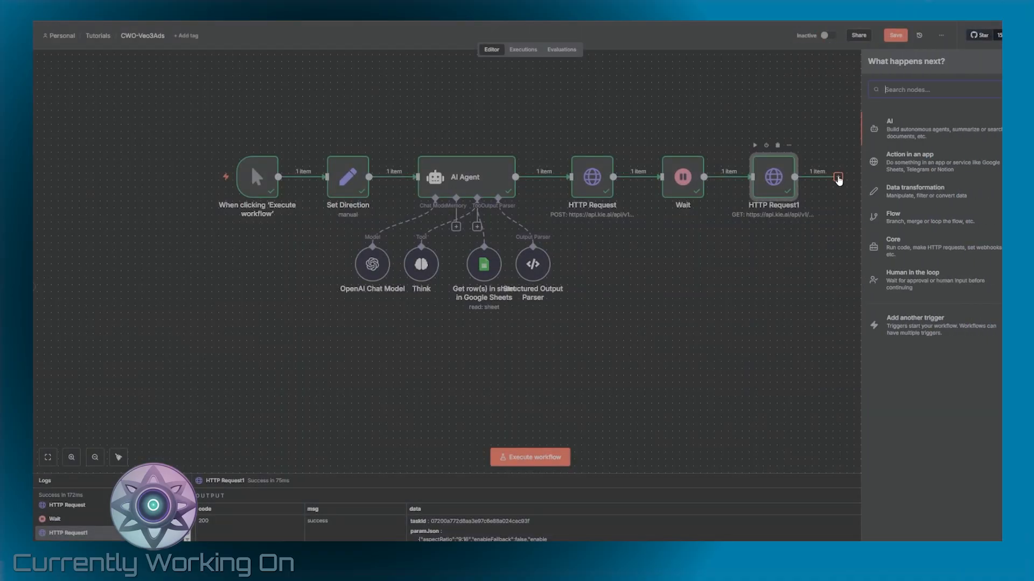
type("sheet")
left_click(906, 123)
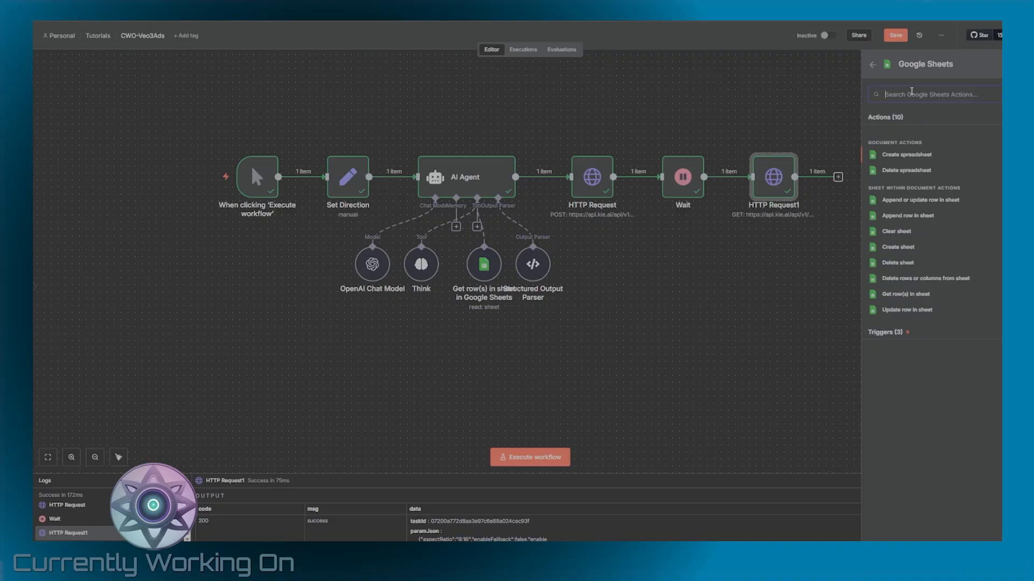
left_click(916, 215)
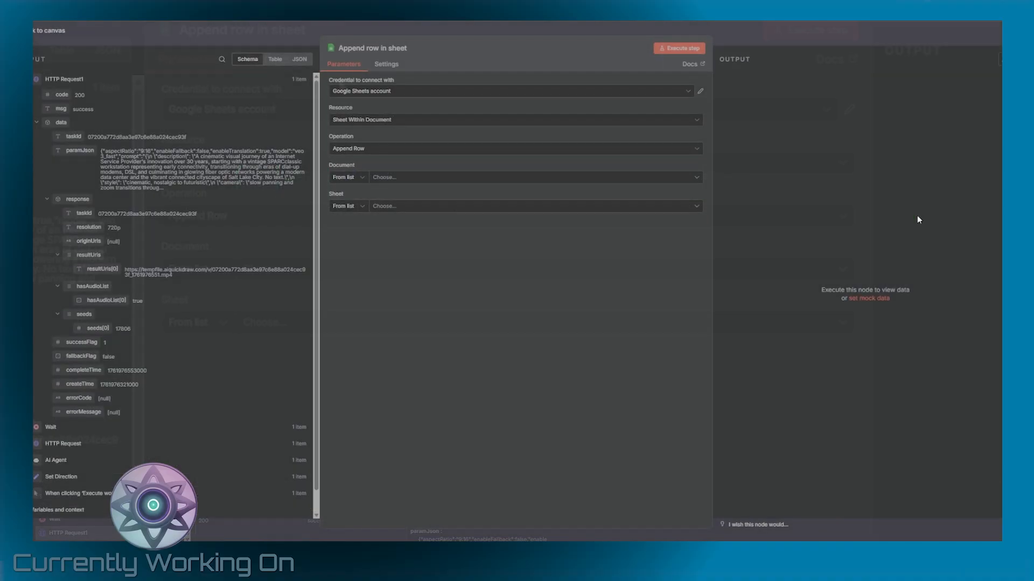
Point the append node at the CWO-Veo3AdsFactory document and its Sheet1 sheet
left_click(306, 270)
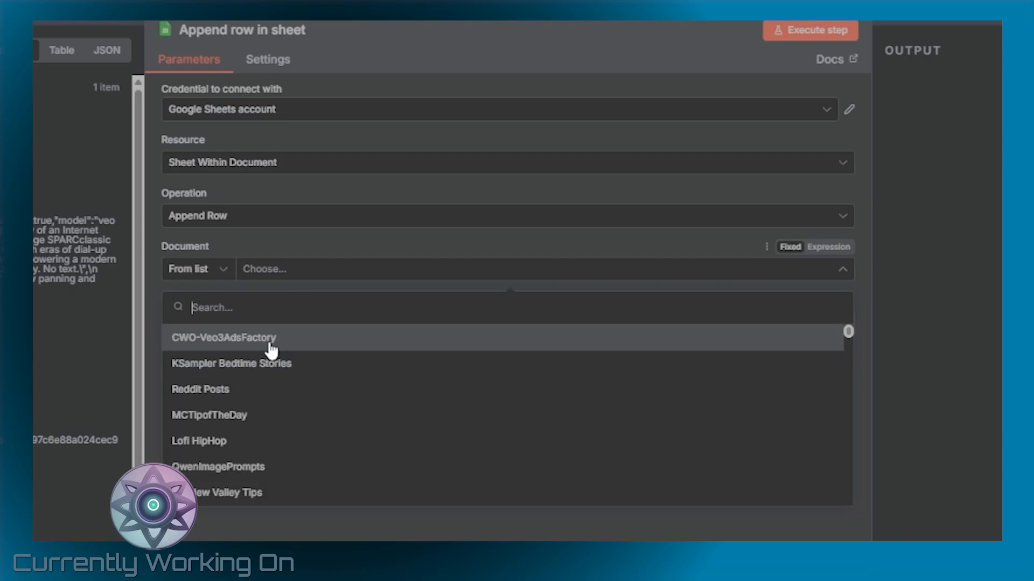
left_click(272, 347)
left_click(307, 324)
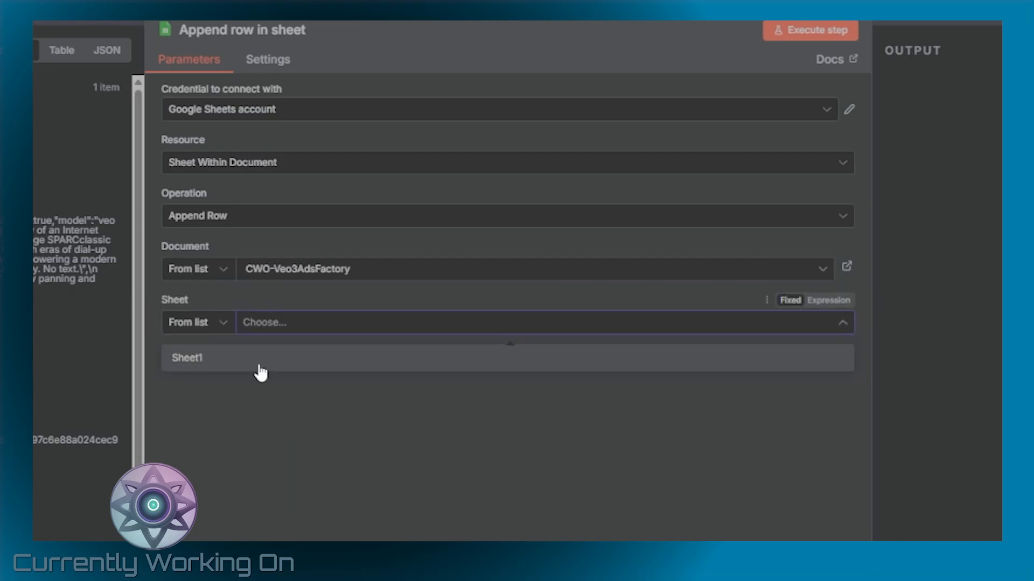
left_click(187, 367)
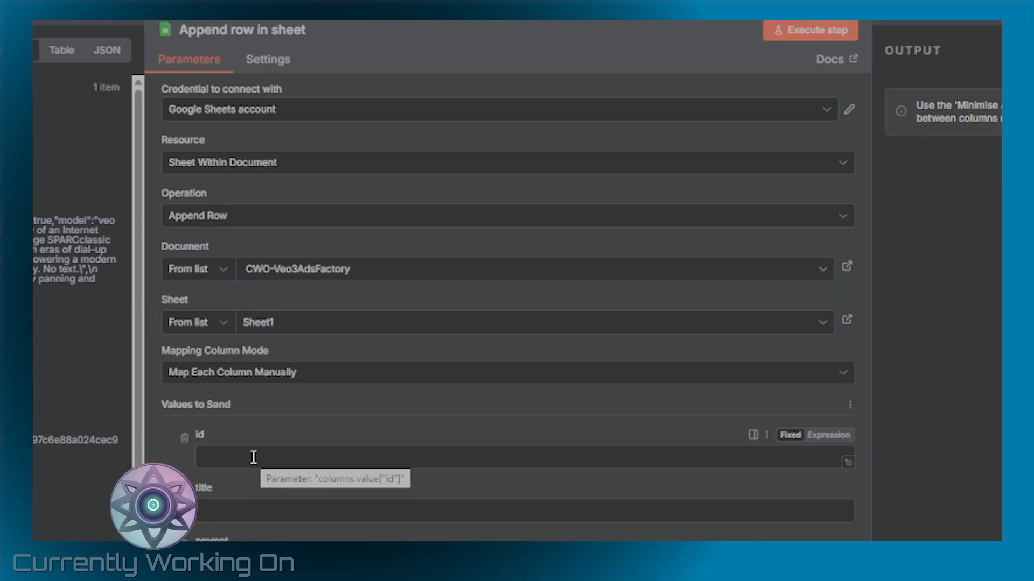
Set the id column's value to =ROW()-1
left_click(253, 457)
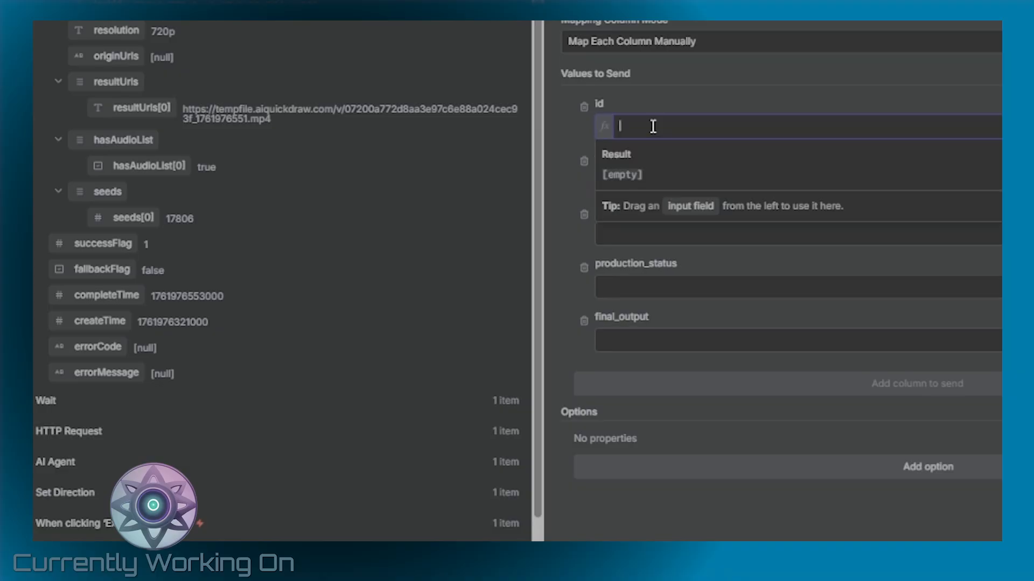
type("ROW")
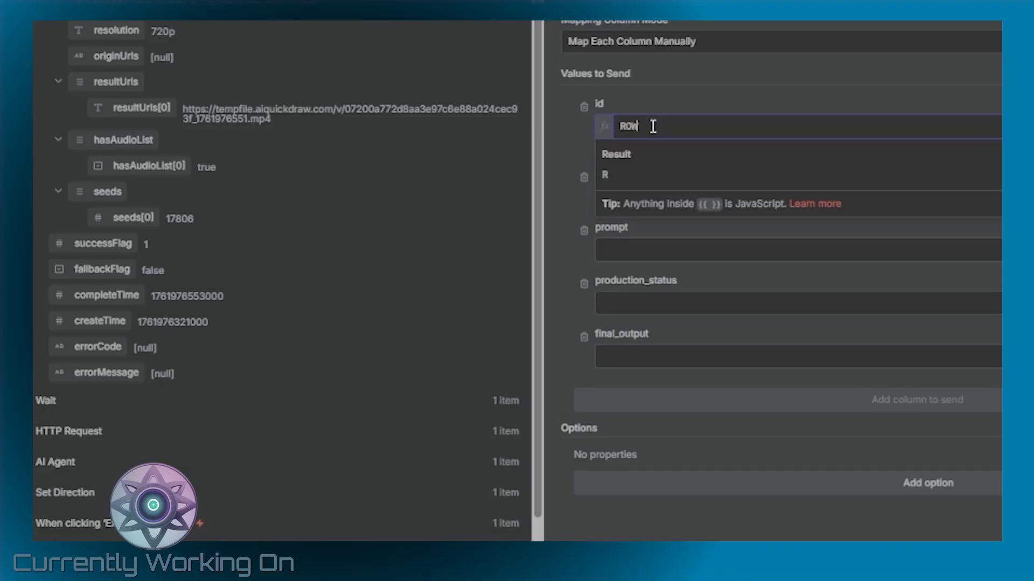
key("BackSpace")
key("BackSpace")
key("BackSpace")
type("=ROW()-1")
left_click(655, 74)
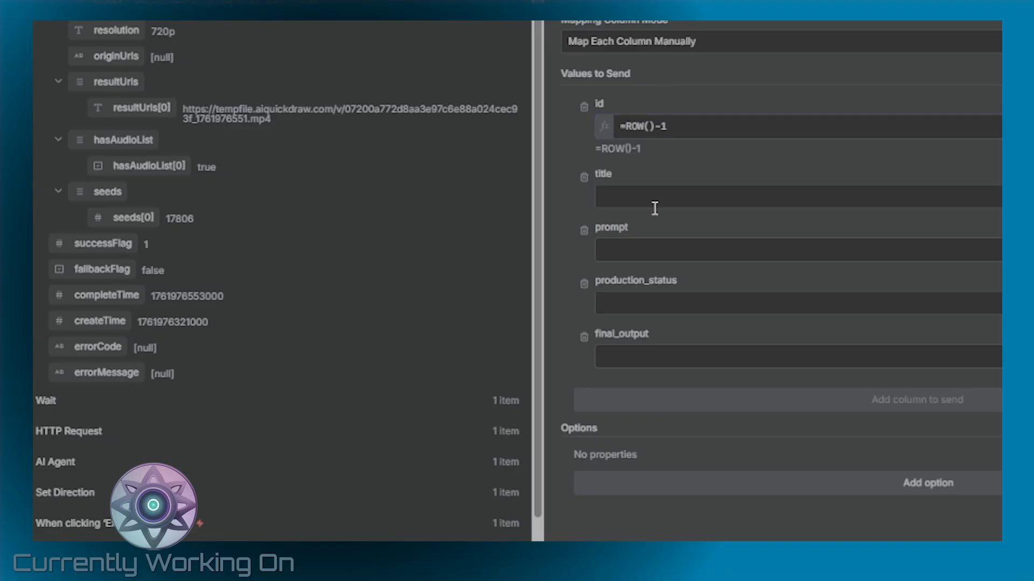
Map the AI Agent's title output to the title column and its final_prompt output to the prompt column
scroll(346, 171, "down", 5)
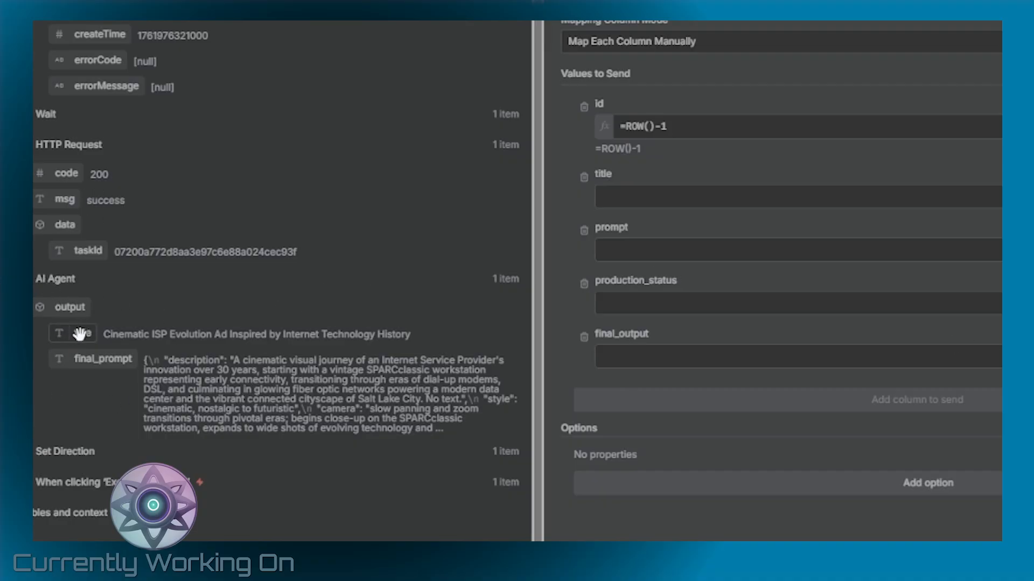
left_click_drag(80, 334, 671, 197)
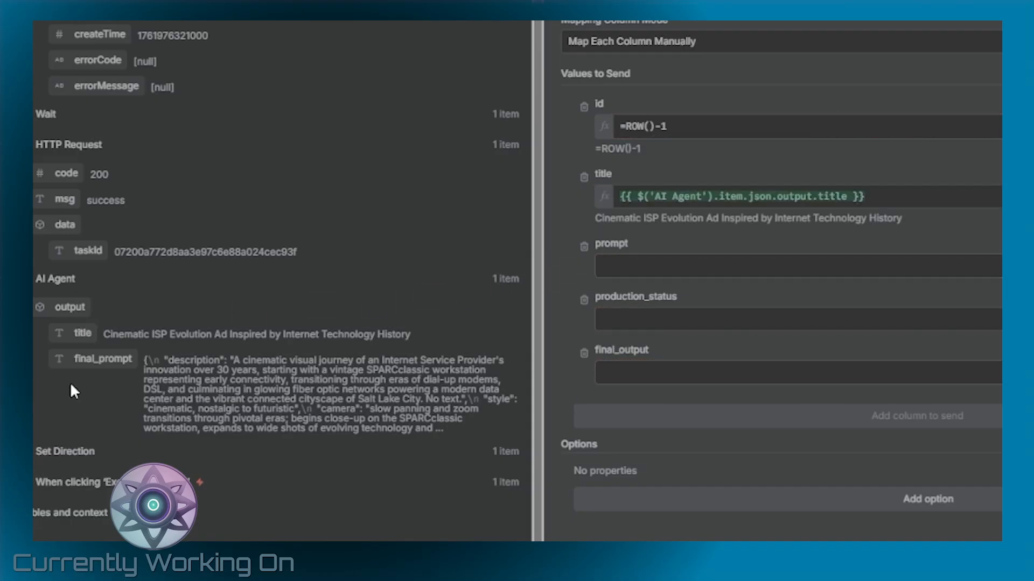
left_click_drag(89, 362, 681, 266)
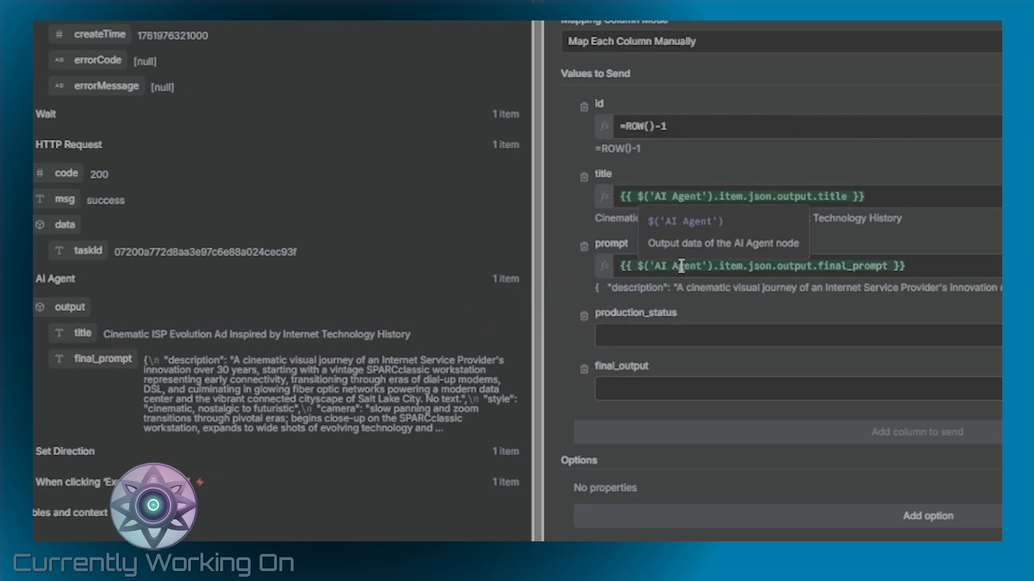
Set production_status to done and map HTTP Request1's resultUrls[0] to the final_output column
left_click(640, 336)
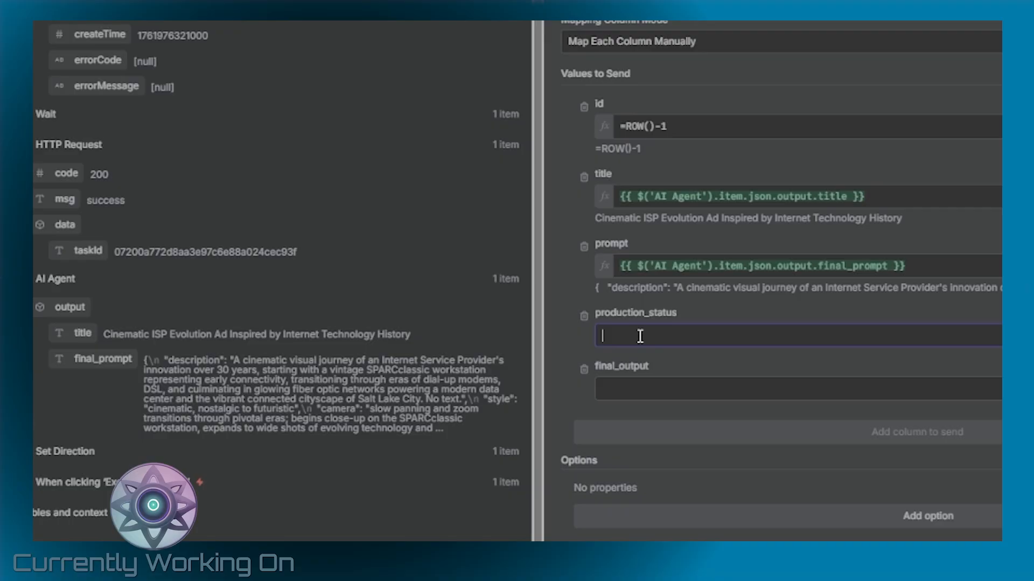
type("done")
scroll(393, 162, "up", 5)
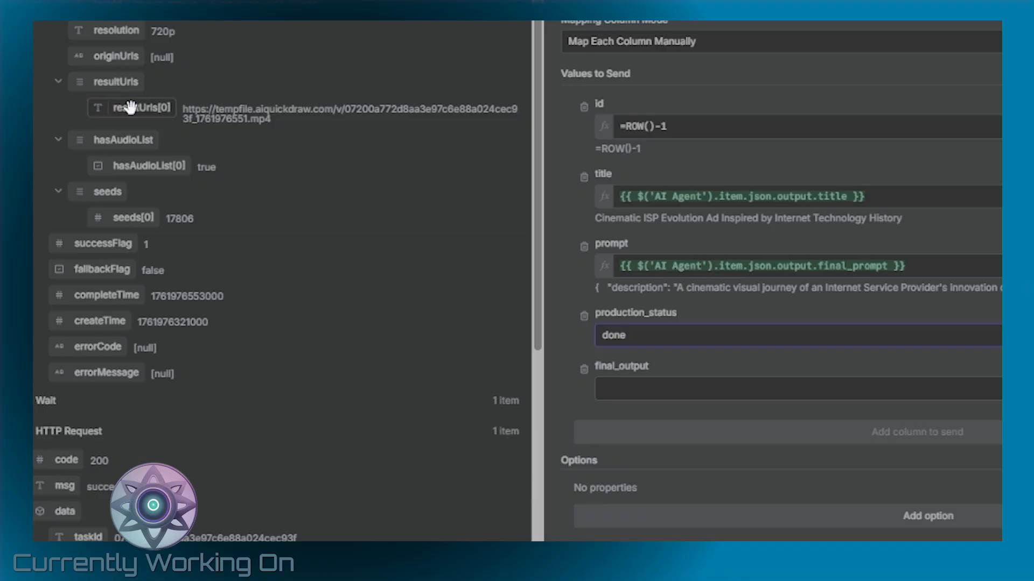
left_click_drag(130, 108, 672, 391)
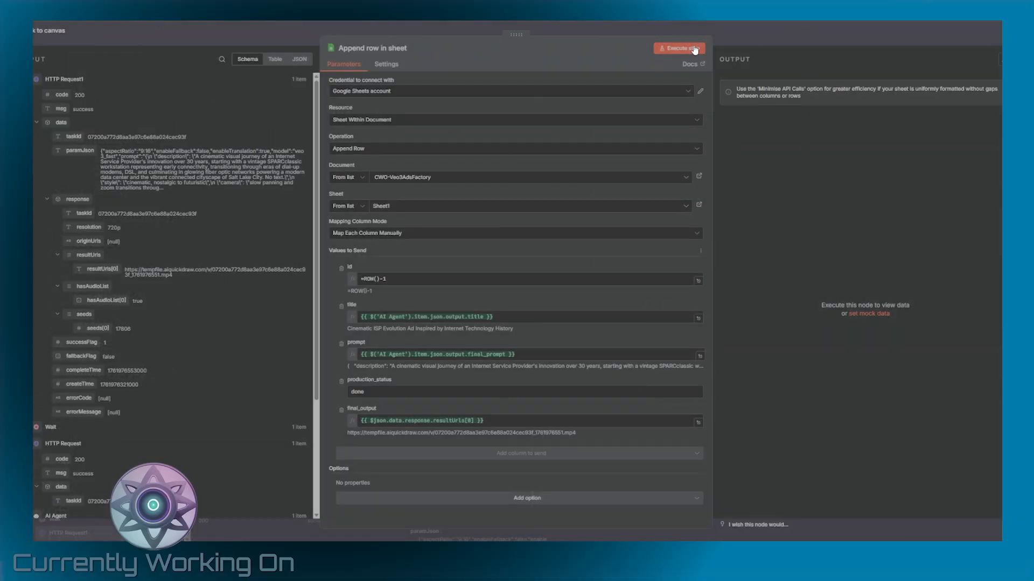
Execute the append node, check the new row in the spreadsheet, and return to the workflow canvas
left_click(680, 49)
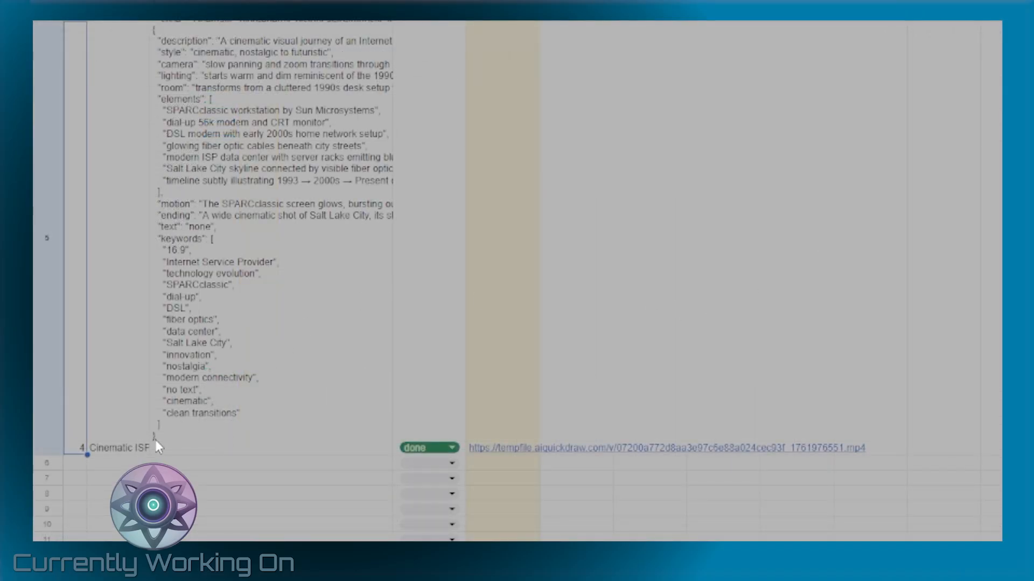
mouse_move(694, 451)
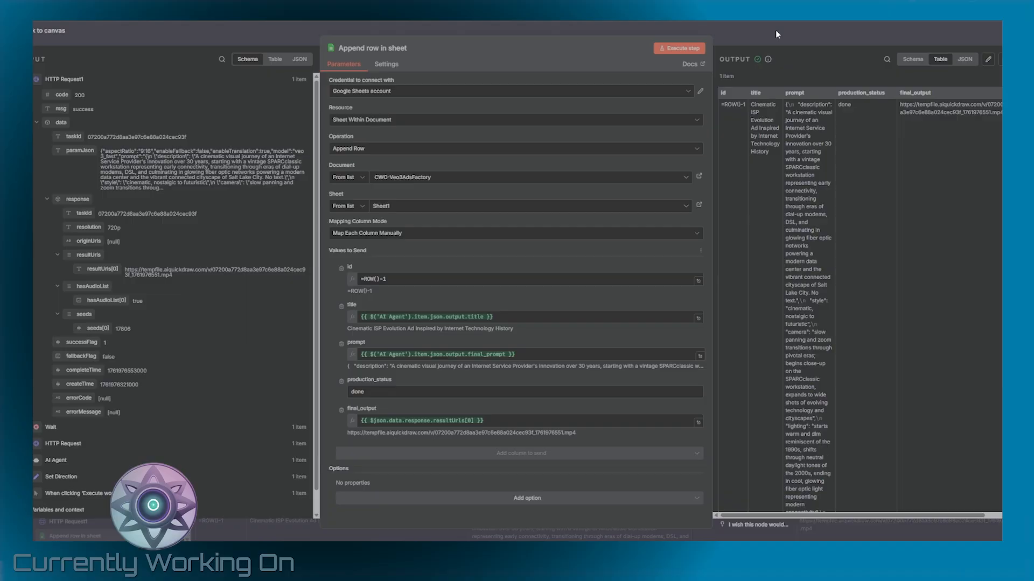
key("Escape")
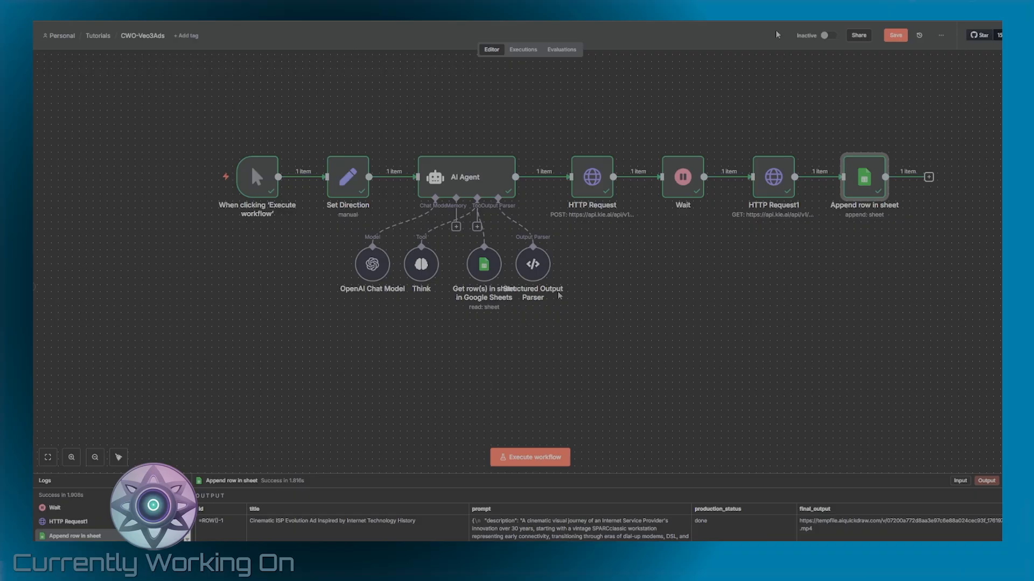
Move the AI Agent beneath the Set Direction row and line up its four sub-nodes compactly beside it
left_click_drag(476, 182, 294, 251)
left_click_drag(372, 265, 211, 251)
left_click_drag(418, 270, 167, 256)
left_click_drag(492, 270, 136, 256)
left_click_drag(534, 269, 88, 255)
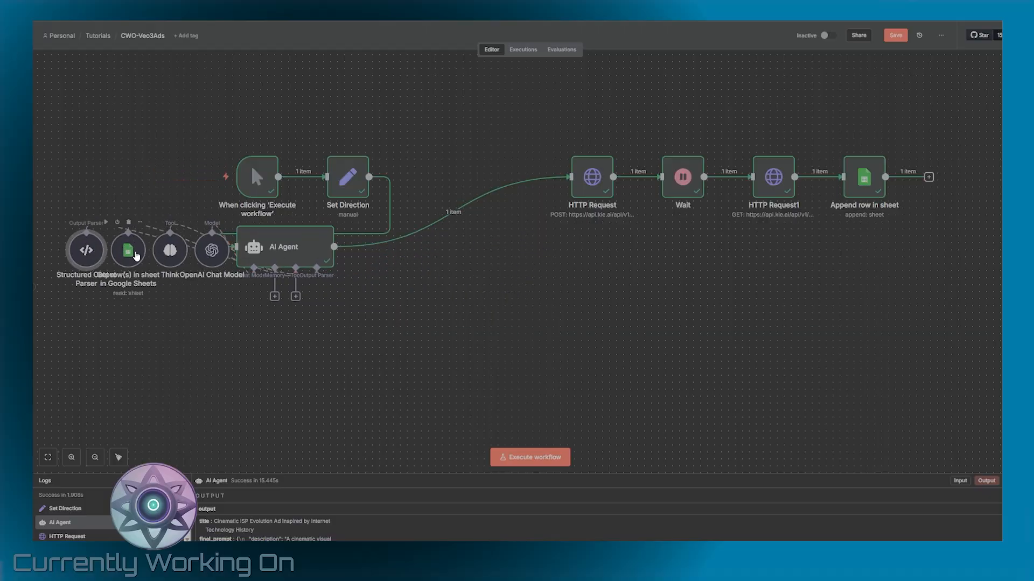
left_click_drag(285, 256, 328, 241)
left_click_drag(213, 253, 241, 239)
left_click_drag(177, 252, 205, 238)
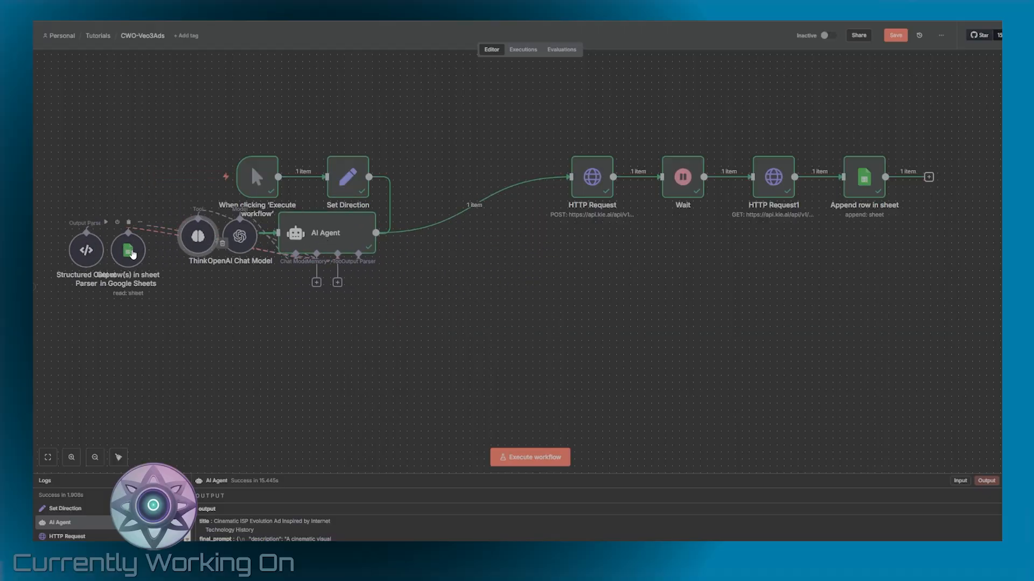
left_click_drag(133, 254, 161, 240)
left_click_drag(88, 253, 116, 239)
Arrange HTTP Request, Wait and HTTP Request1 in a row beneath the AI Agent, with Append row in sheet below and Set Direction aligned above
left_click_drag(601, 184, 356, 296)
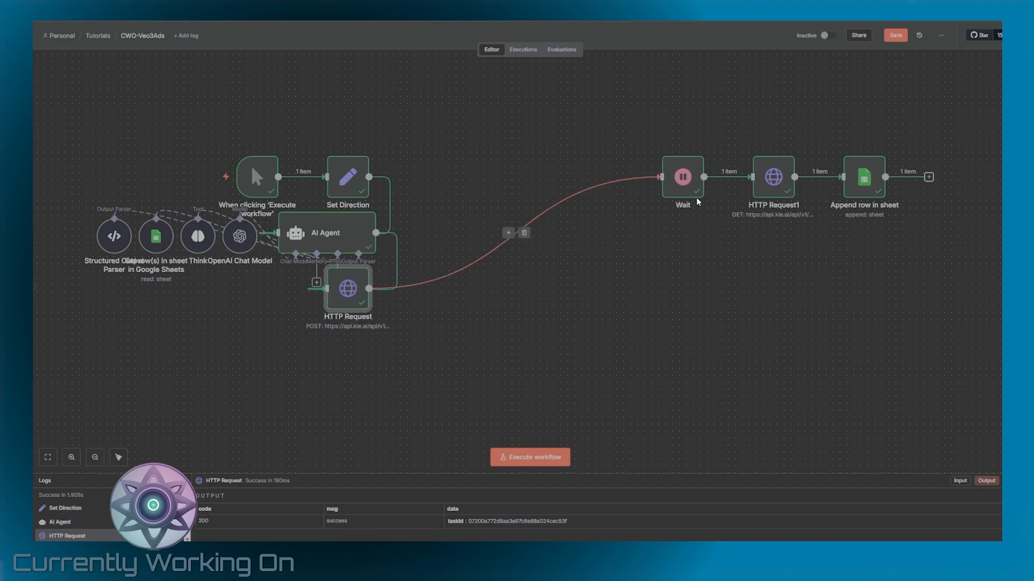
left_click_drag(691, 188, 487, 321)
left_click_drag(350, 290, 212, 291)
left_click_drag(474, 304, 291, 291)
left_click_drag(763, 180, 344, 293)
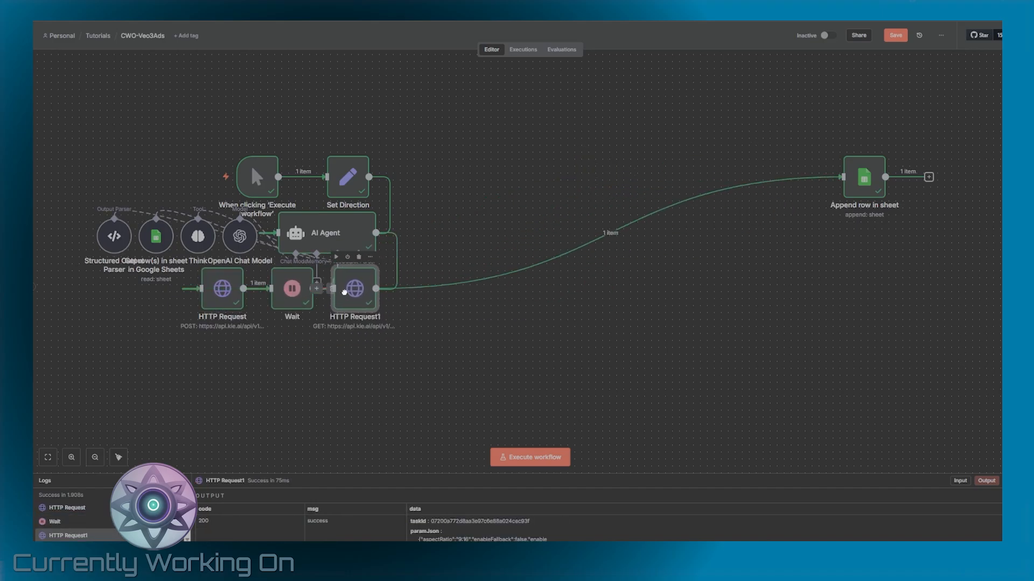
left_click_drag(866, 182, 356, 349)
left_click_drag(359, 186, 366, 187)
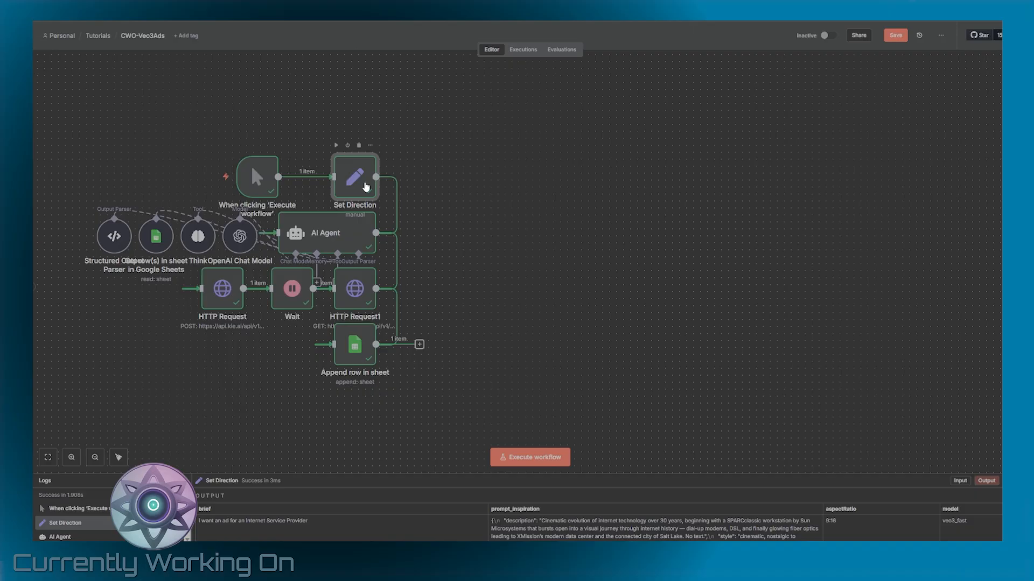
Add a sticky note to the canvas beside Set Direction and shrink it to about the node's height
right_click(435, 171)
left_click(412, 173)
right_click(450, 176)
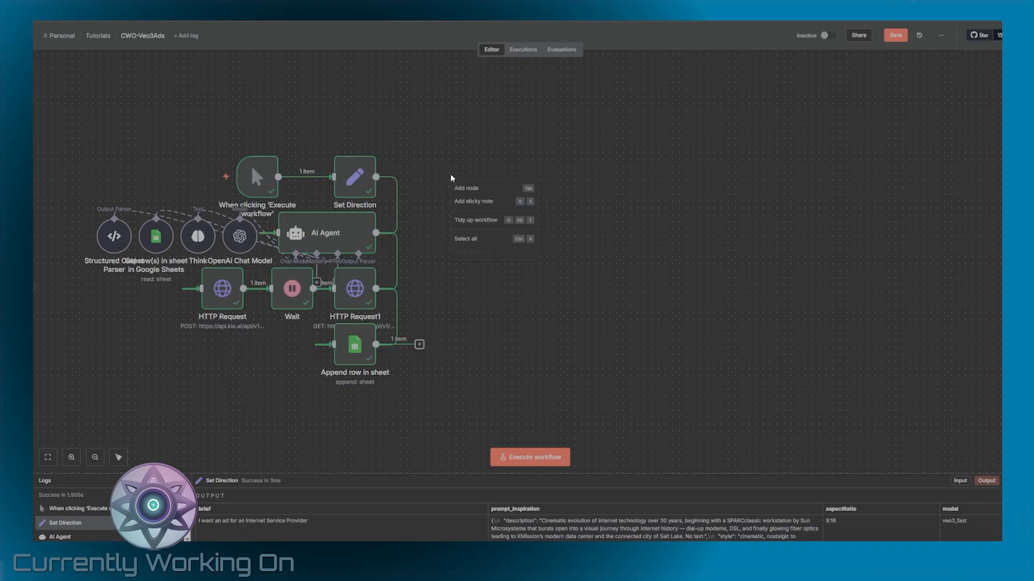
left_click(475, 201)
left_click_drag(503, 228, 455, 208)
left_click_drag(453, 219, 452, 198)
left_click_drag(462, 148, 462, 155)
Replace the sticky note's text with the heading "## Step 1:" and the line "Give a Creative Brief"
double_click(484, 196)
left_click_drag(459, 195, 396, 158)
key("ctrl+a")
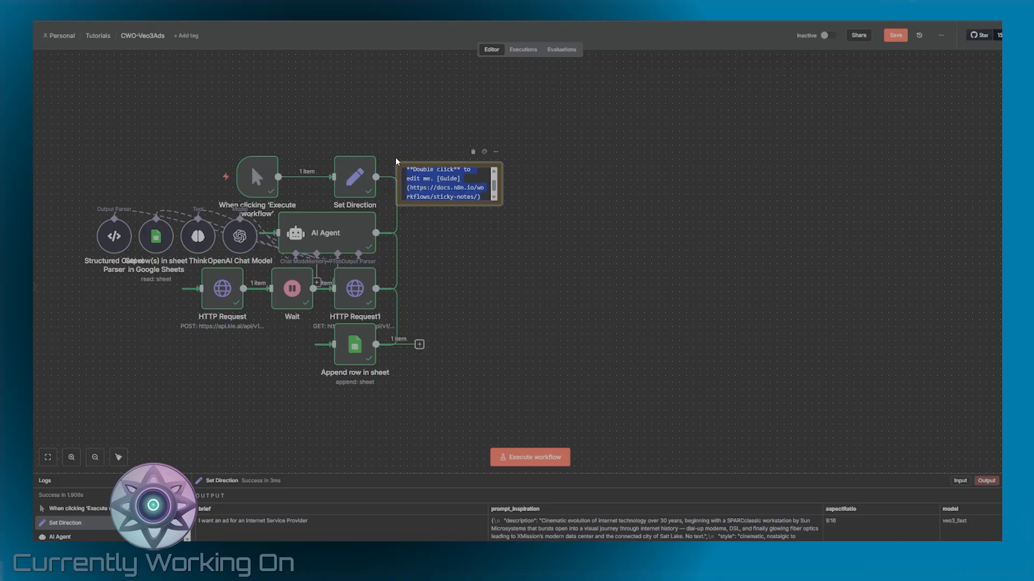
type("## Step 1:")
key("Return")
type("Give a Creative")
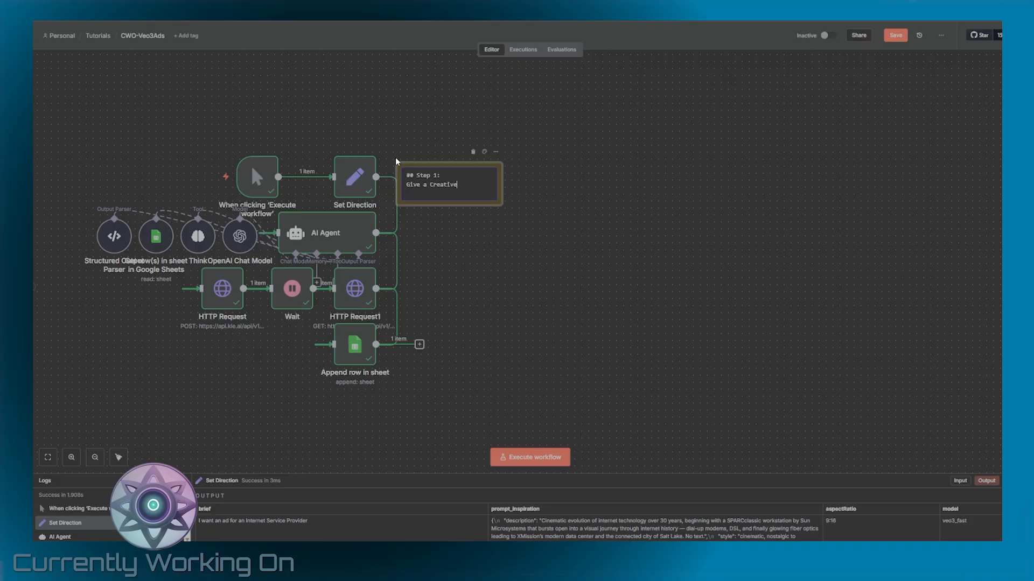
type(" Brief")
left_click(410, 222)
Add a green sticky note beside the AI Agent with the heading "## Step 2:" and the line "Create New Prompt"
right_click(410, 230)
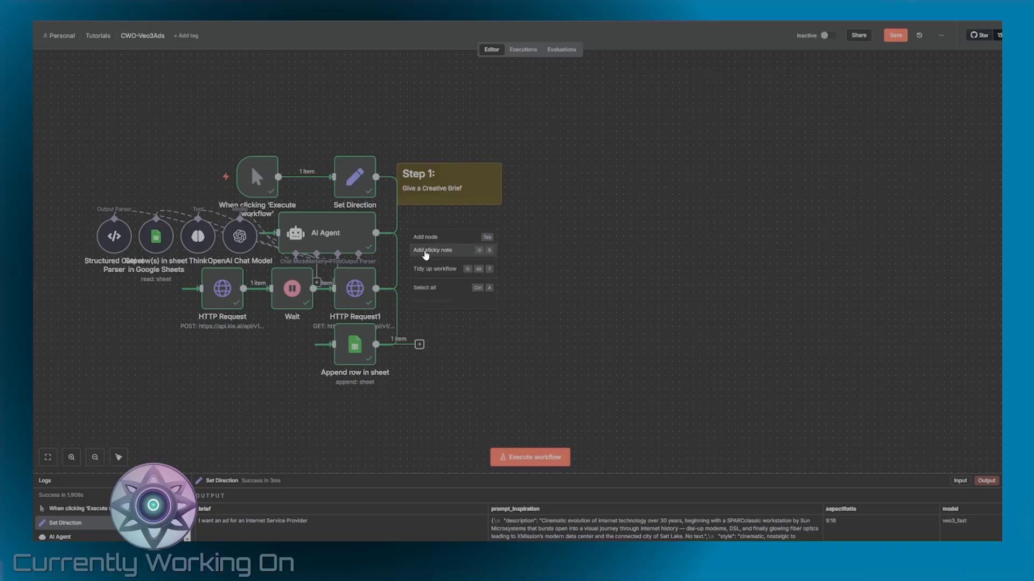
left_click(426, 251)
left_click_drag(621, 262, 450, 260)
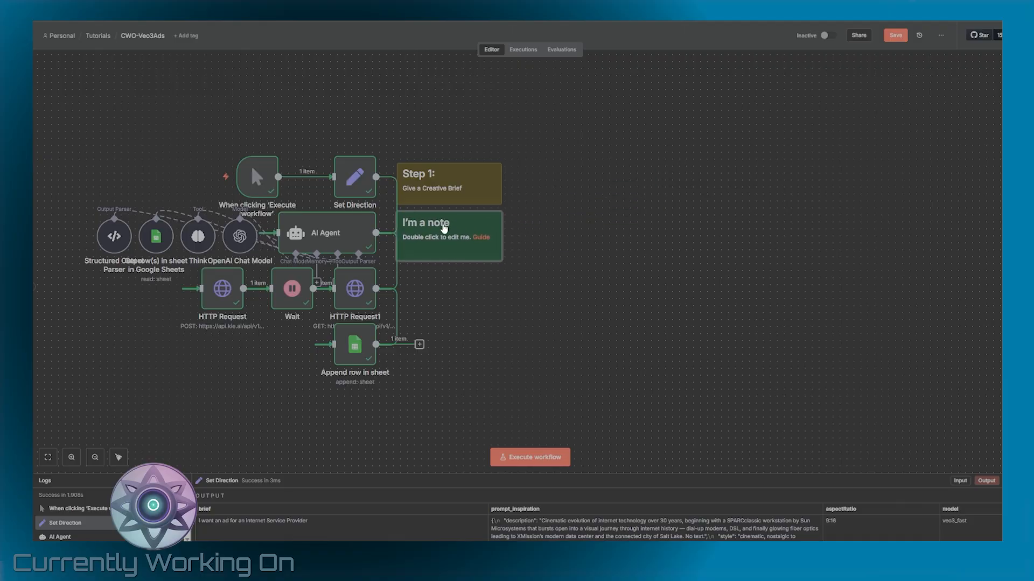
double_click(445, 229)
type("## Step")
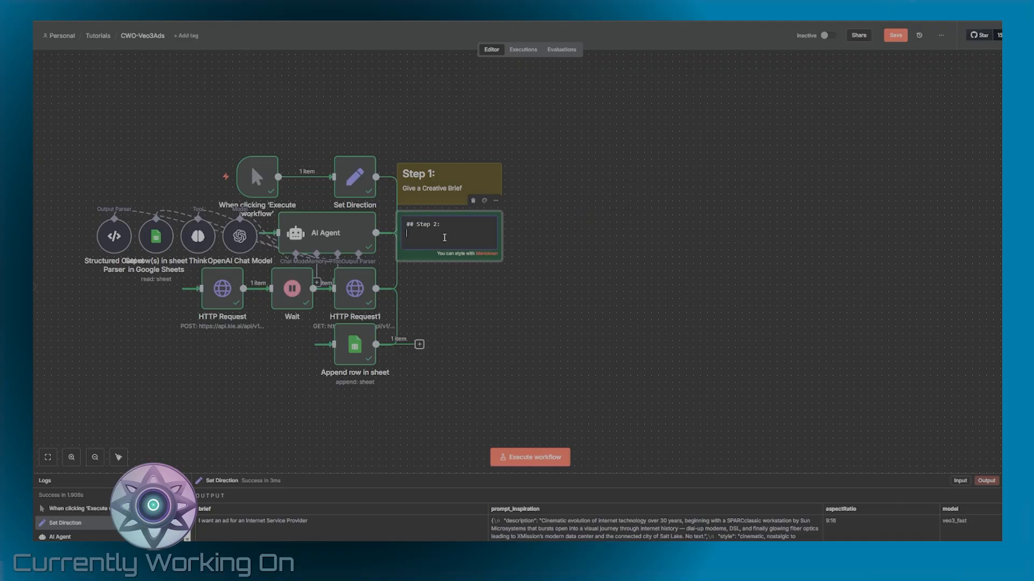
type(" 2:")
key("Return")
type("Create New Prompt")
Change the Step 1 sticky note's colour to red
left_click(472, 179)
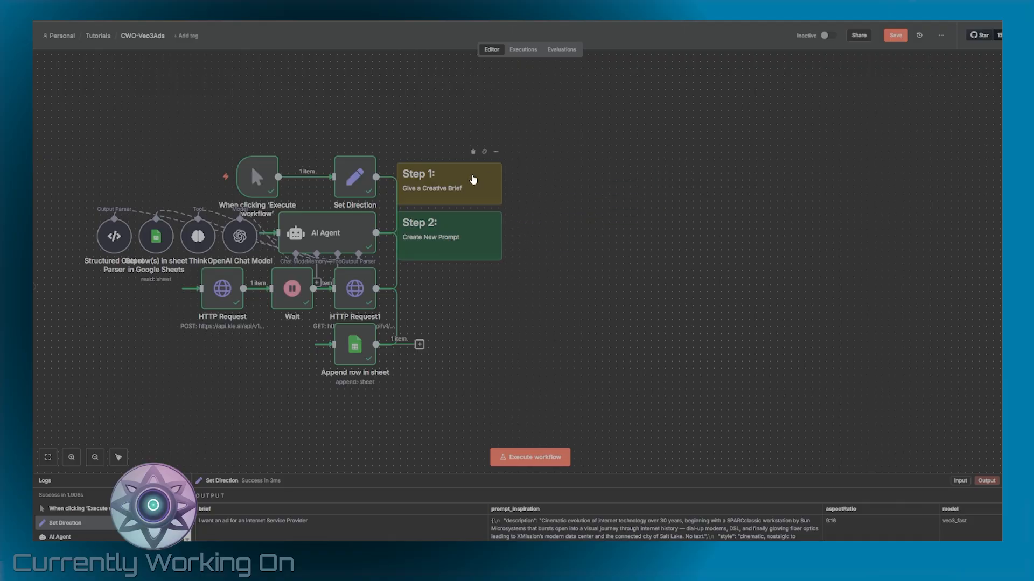
left_click(484, 152)
left_click(472, 134)
Add a third sticky note beside HTTP Request1, below the Step 2 note
right_click(418, 288)
left_click(457, 310)
left_click_drag(652, 267, 476, 308)
Fill the third note with the heading "## Step 3:" and the line "Create New Ad", and colour it blue
double_click(452, 291)
type("## Step 3:")
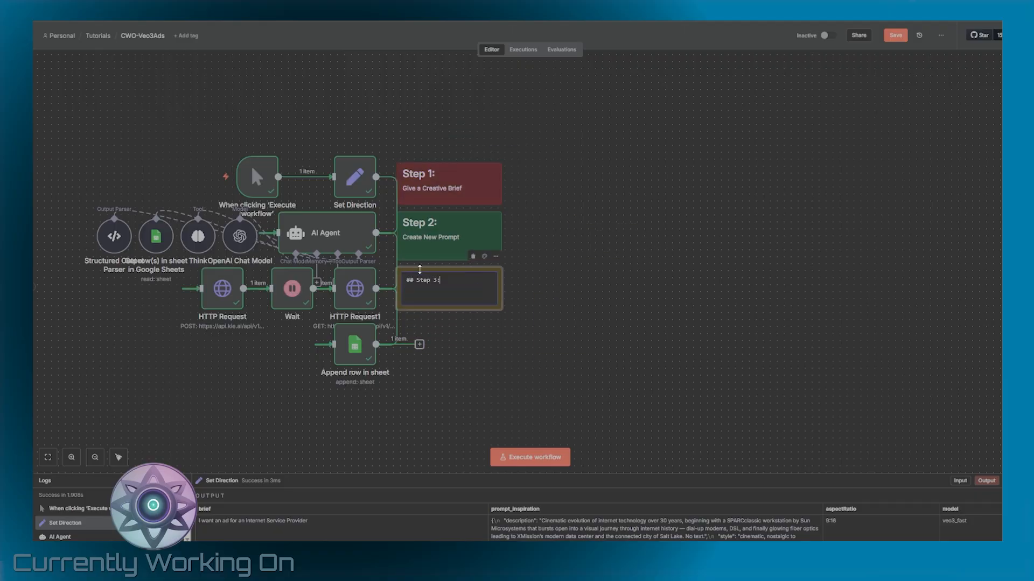
key("Return")
type("Create New Ad")
left_click(654, 271)
left_click(484, 256)
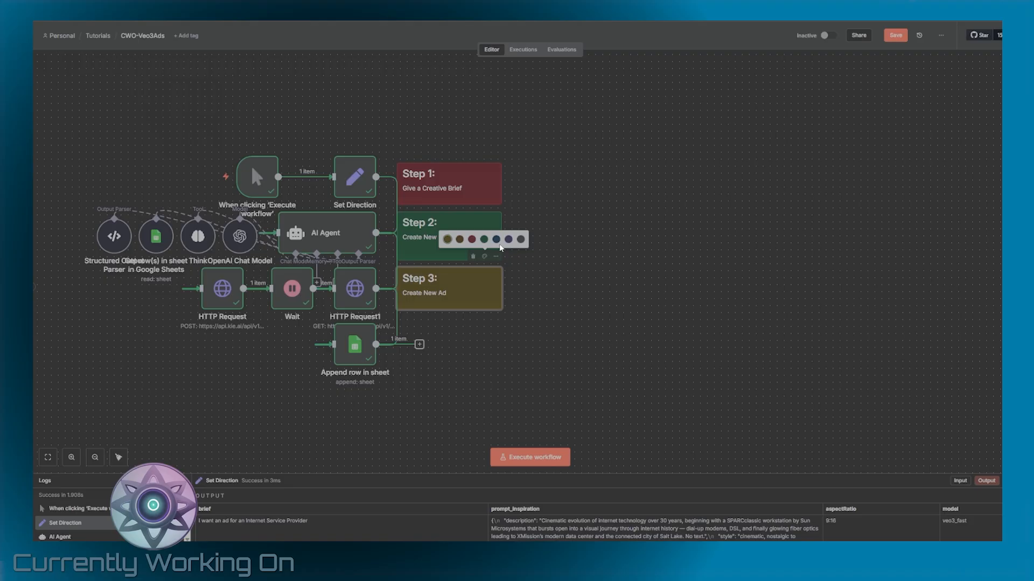
left_click(496, 239)
Add a fourth sticky note beside Append row in sheet and begin its step heading
right_click(461, 357)
left_click(477, 377)
double_click(485, 355)
type("## St")
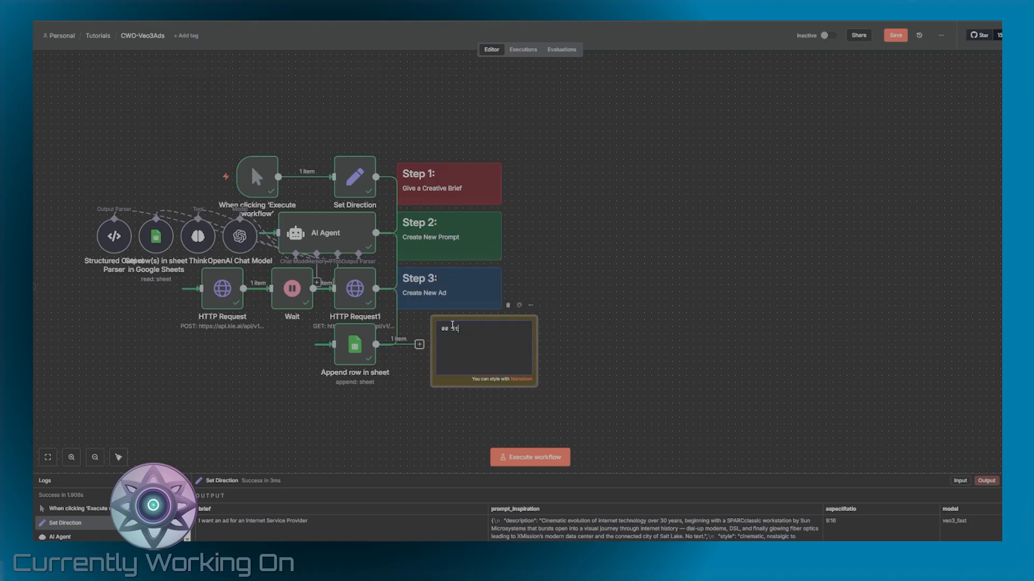